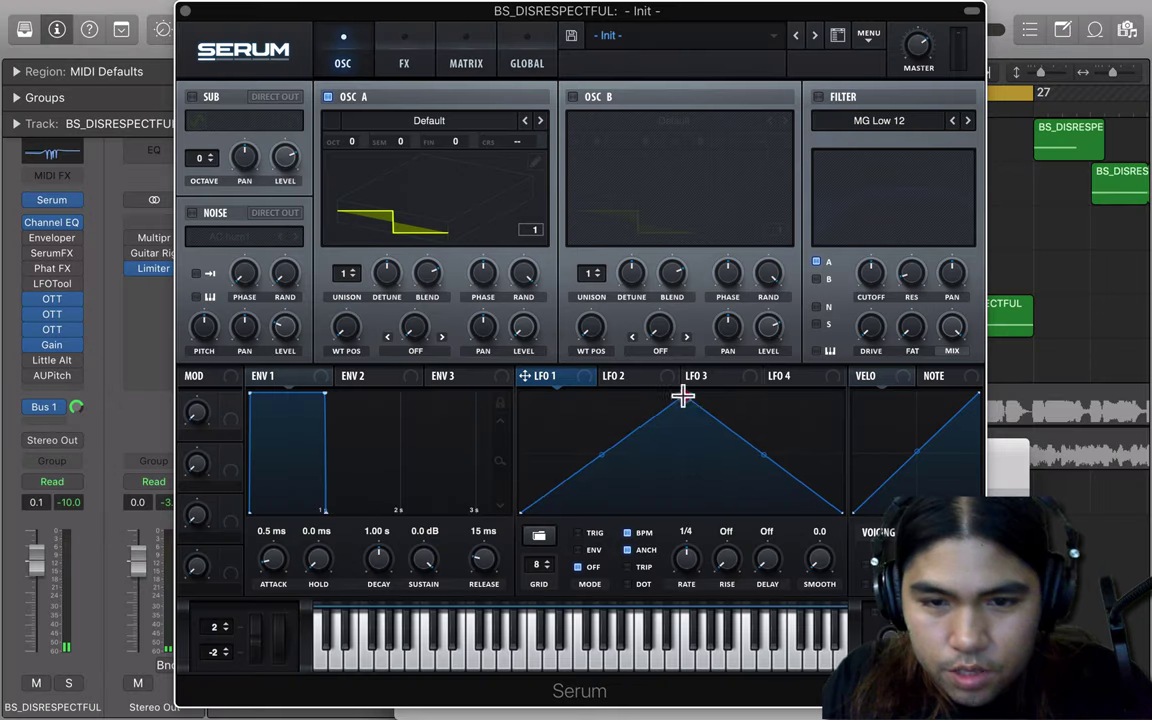
Step: Draw four similar peaks with steep rises and slower falls in LFO 1, then set it to Trig mode at a 2 bar rate
drag(684, 393, 536, 436)
double_click(596, 506)
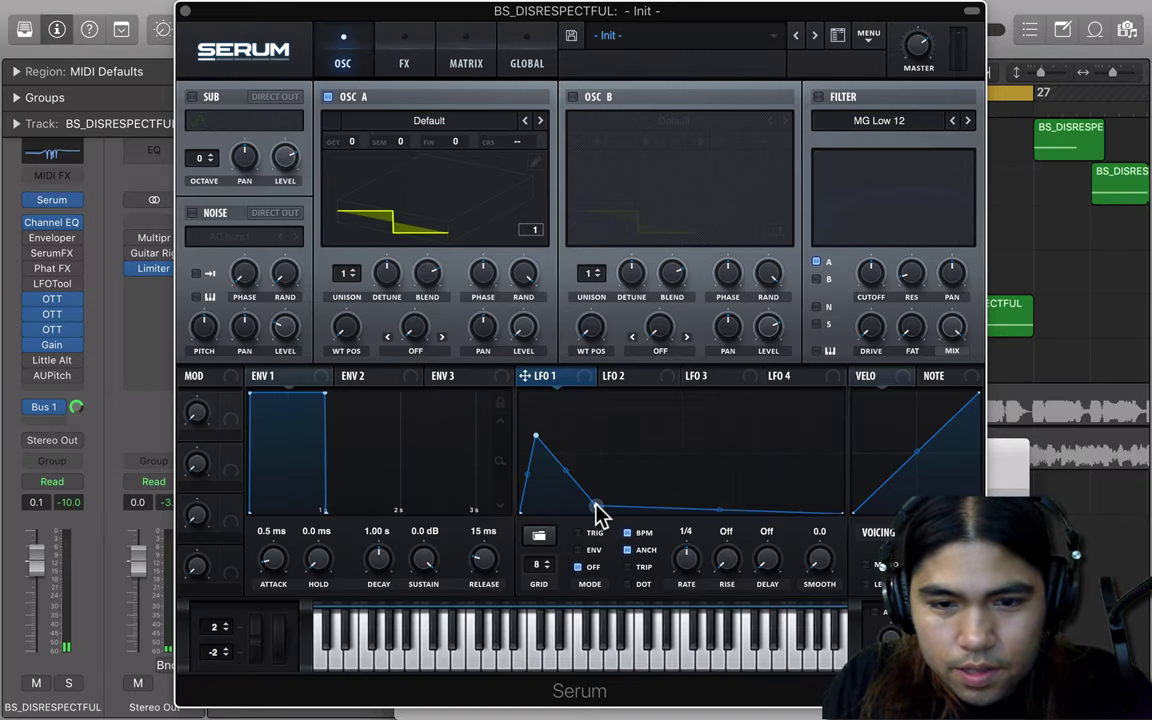
double_click(599, 515)
double_click(598, 513)
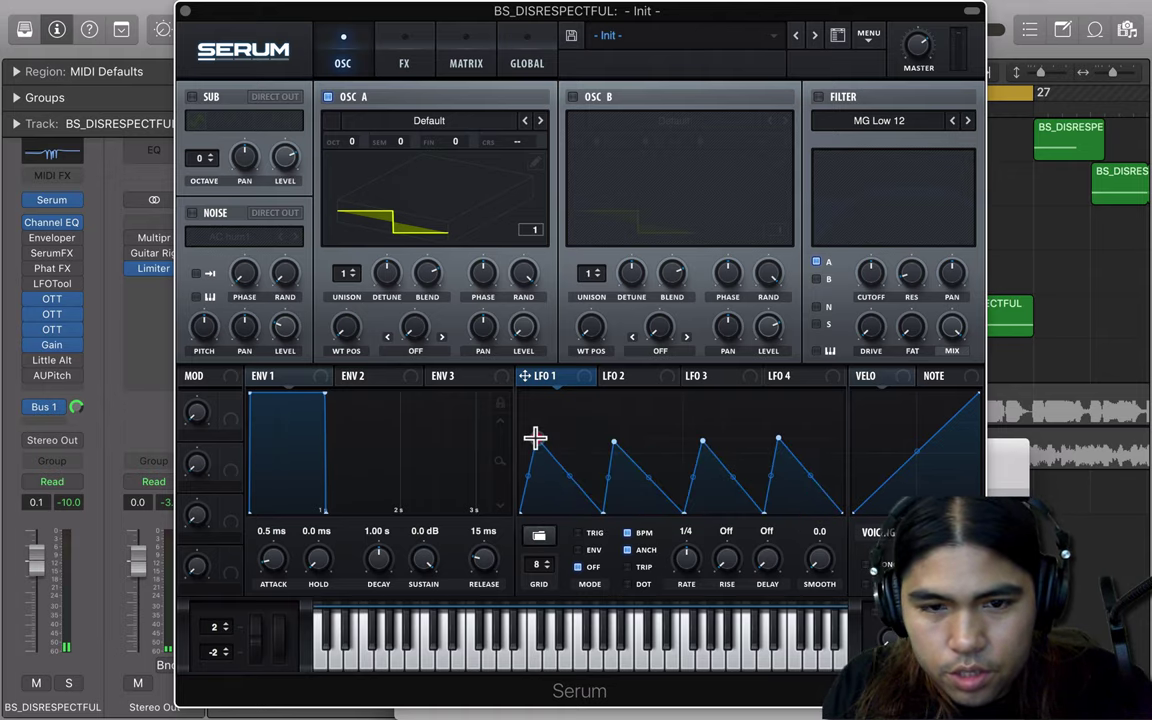
click(536, 437)
click(578, 532)
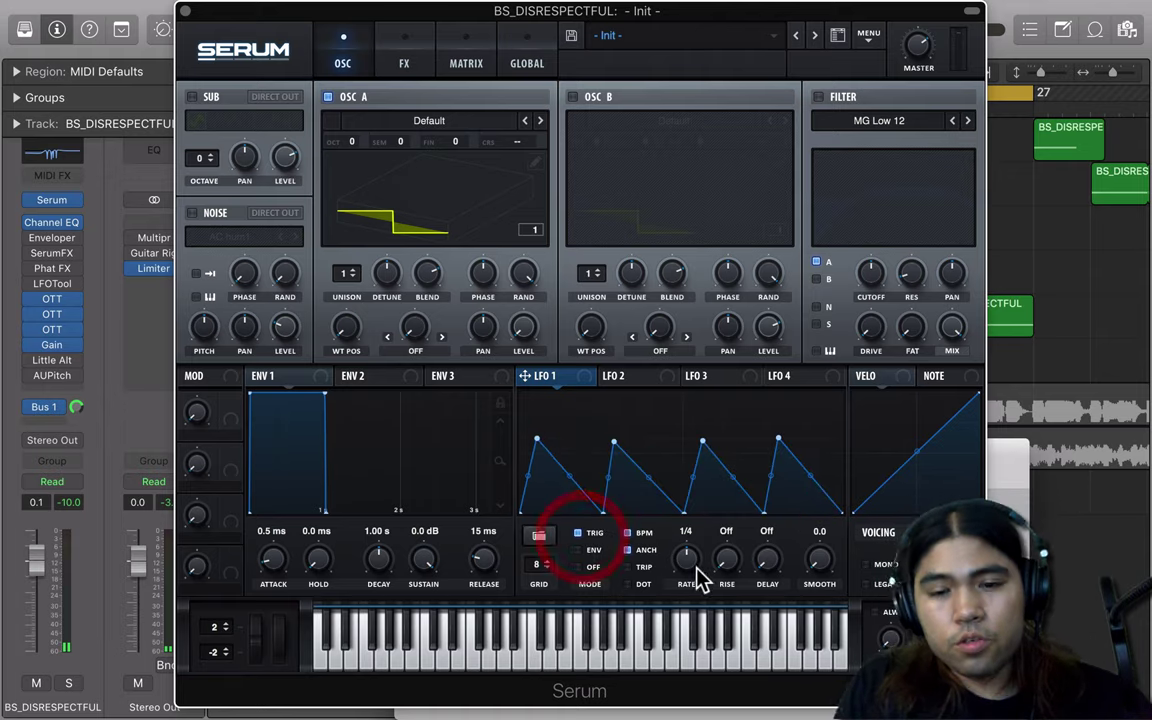
drag(686, 560, 676, 592)
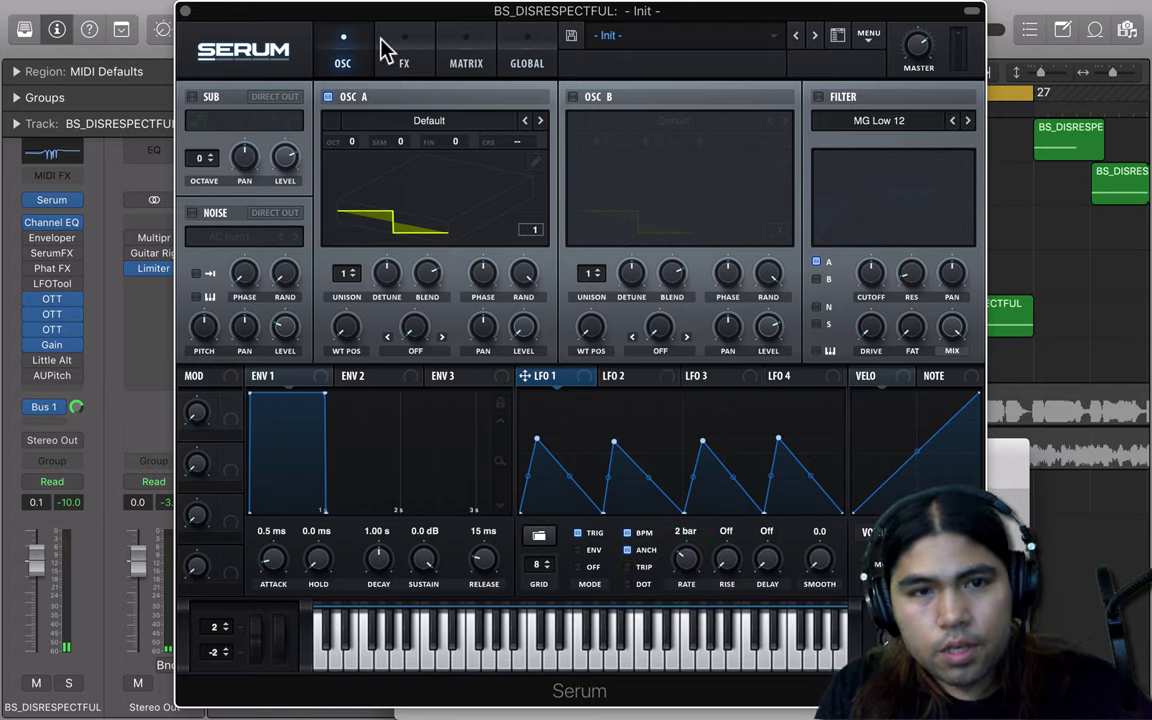
Step: Route LFO 2 to LFO1 Rate in the second row of the modulation matrix with a moderate positive amount
click(428, 64)
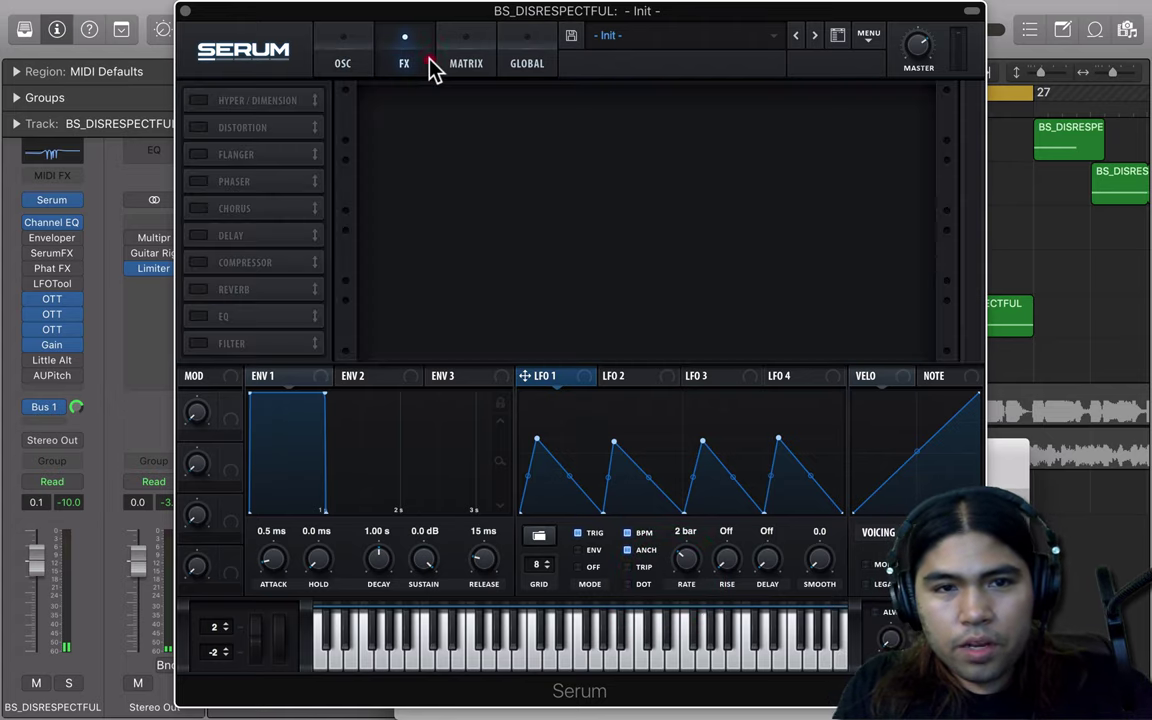
click(463, 66)
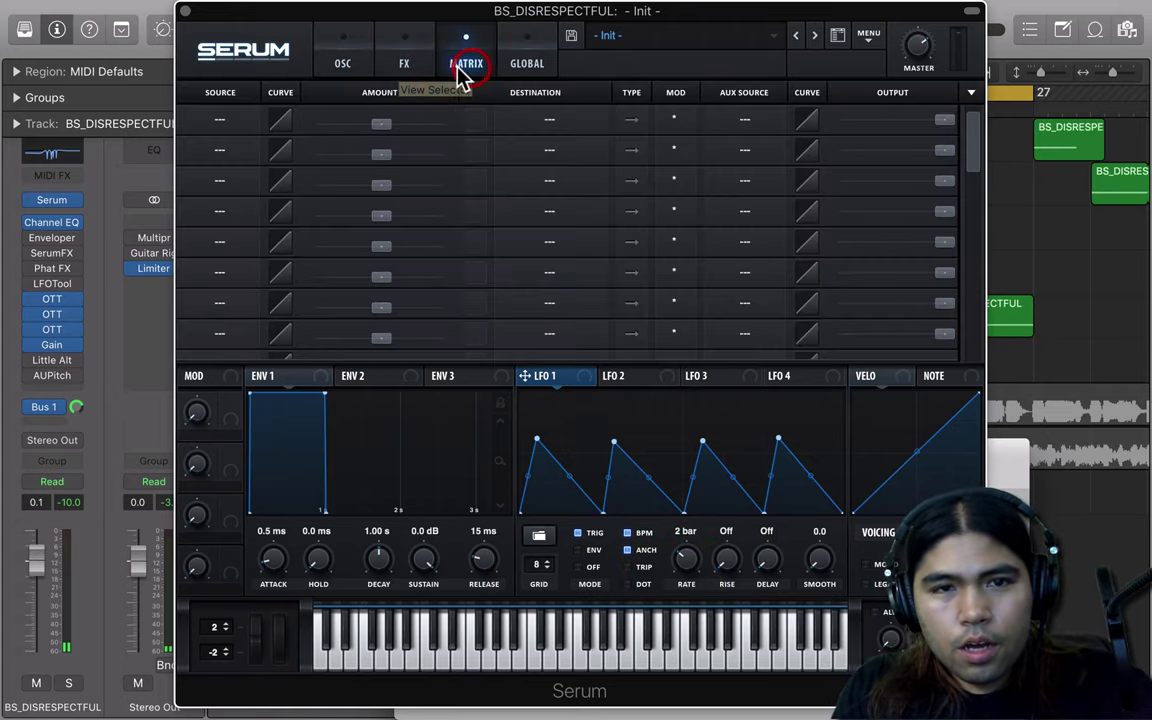
click(234, 160)
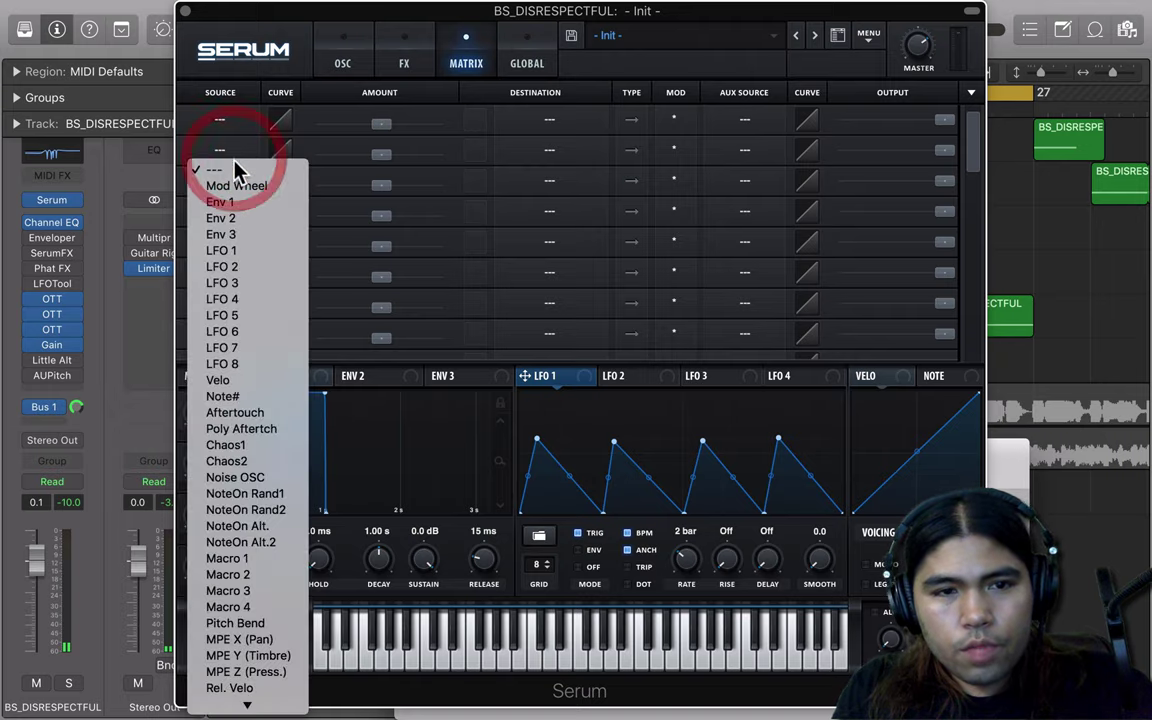
click(244, 267)
click(549, 150)
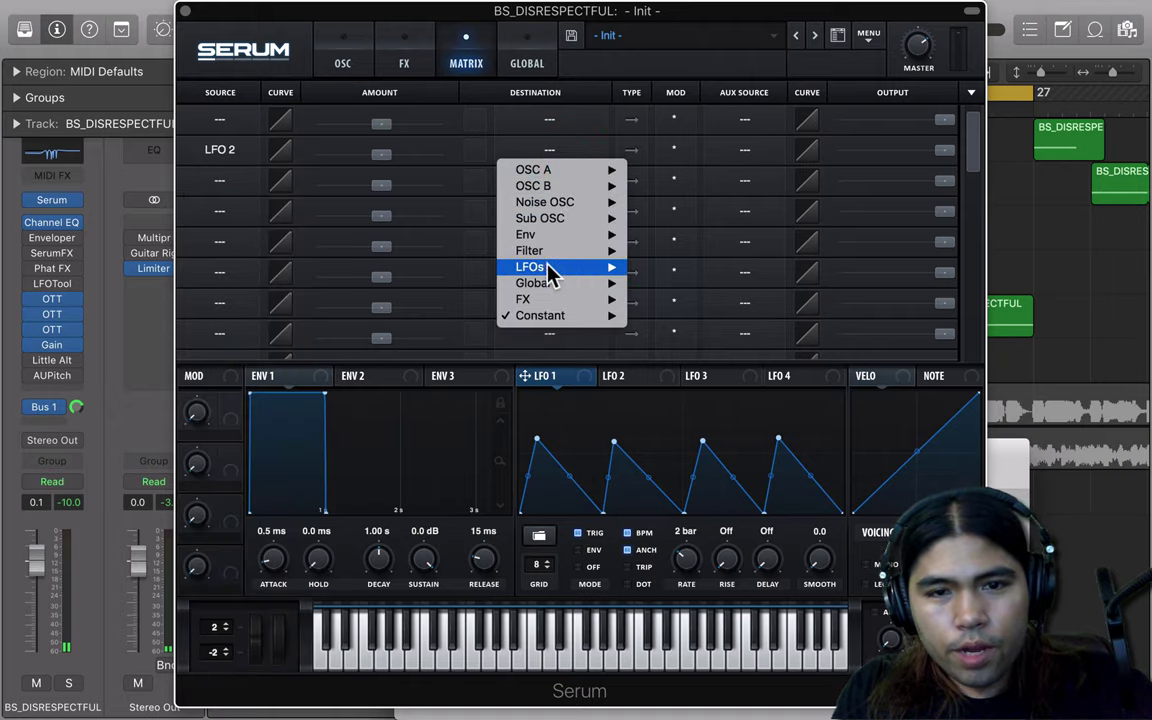
click(548, 267)
click(645, 256)
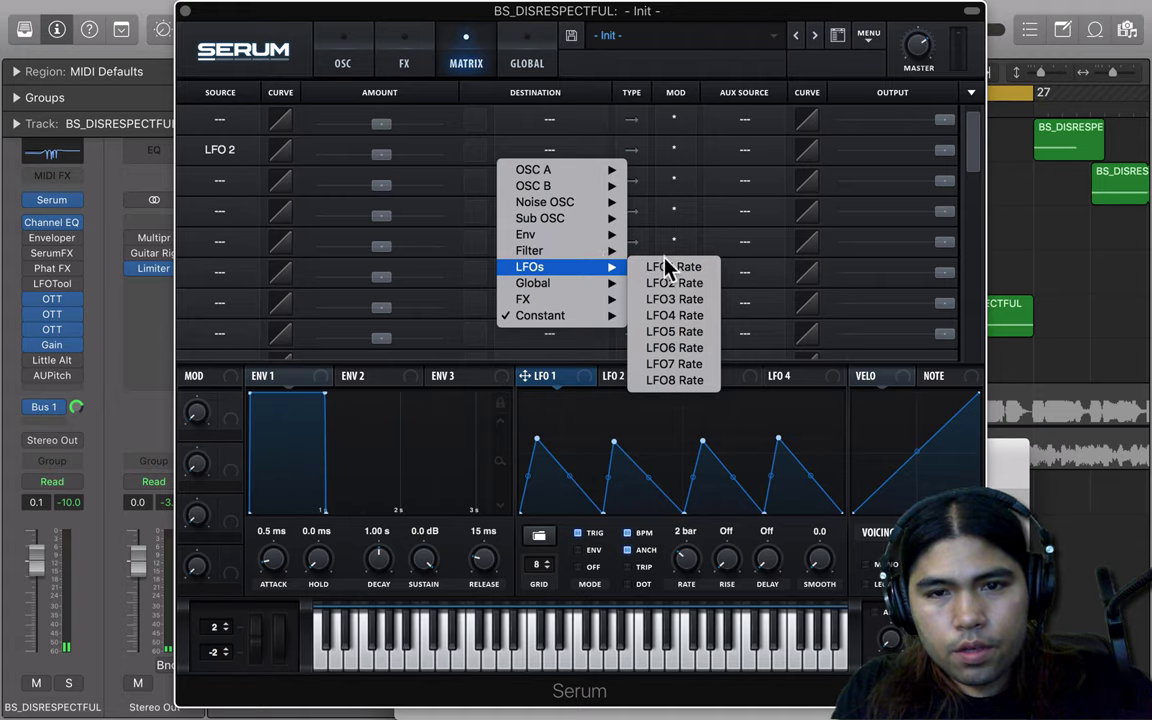
click(665, 267)
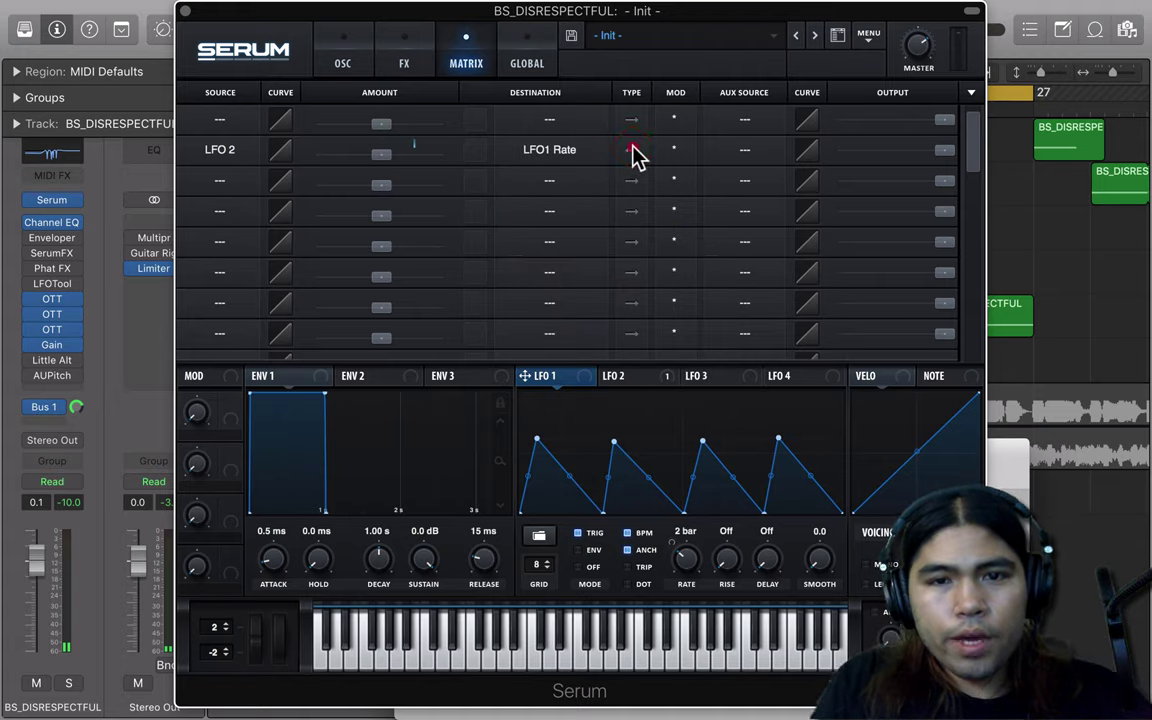
drag(382, 154, 422, 160)
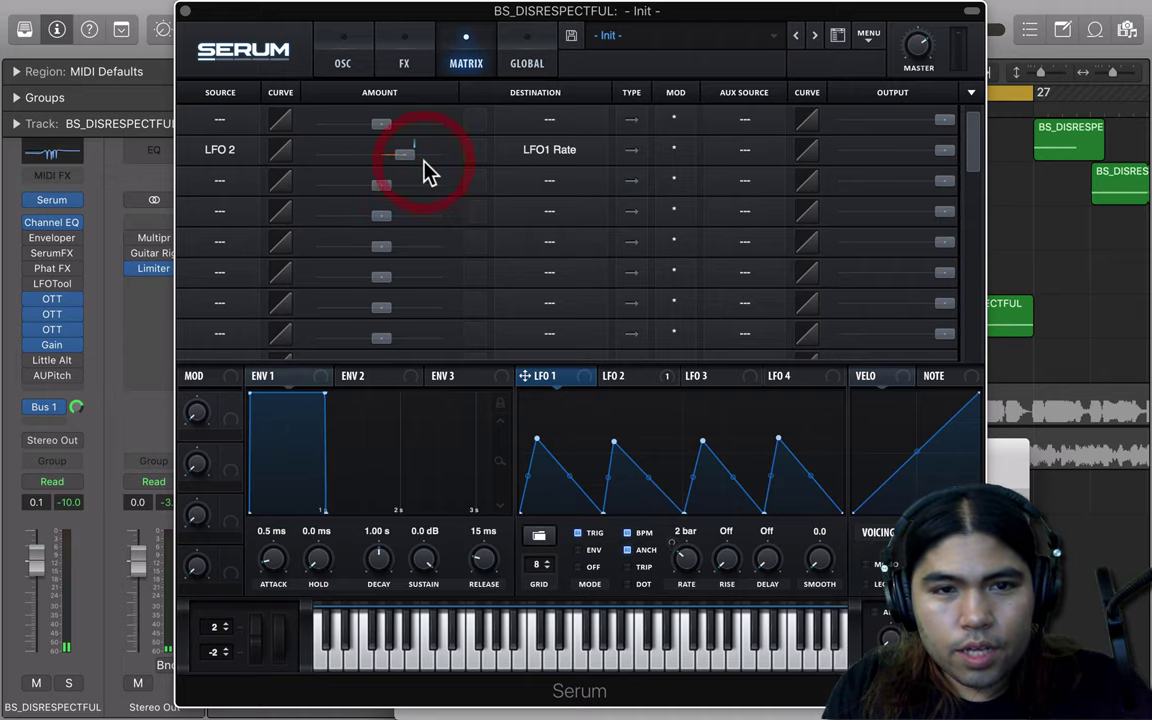
click(400, 157)
Step: Modulate Osc A's level with LFO 1 and give the oscillator 7 unison voices with adjusted detune and blend
click(362, 66)
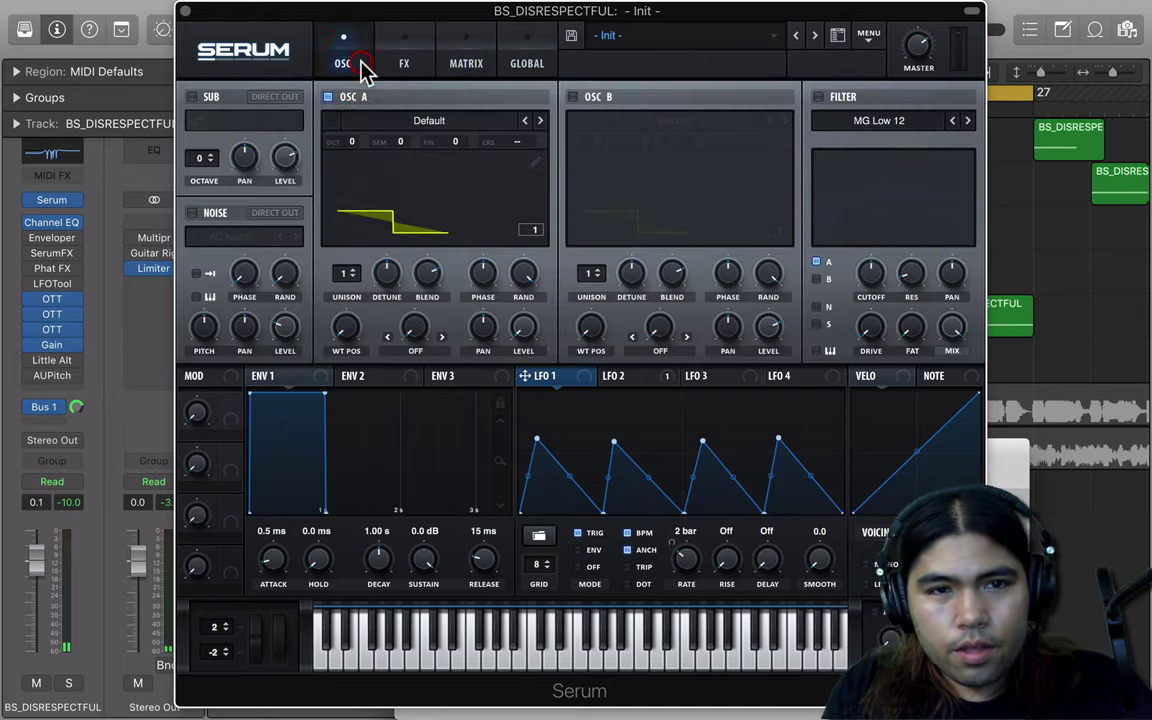
drag(556, 378, 523, 327)
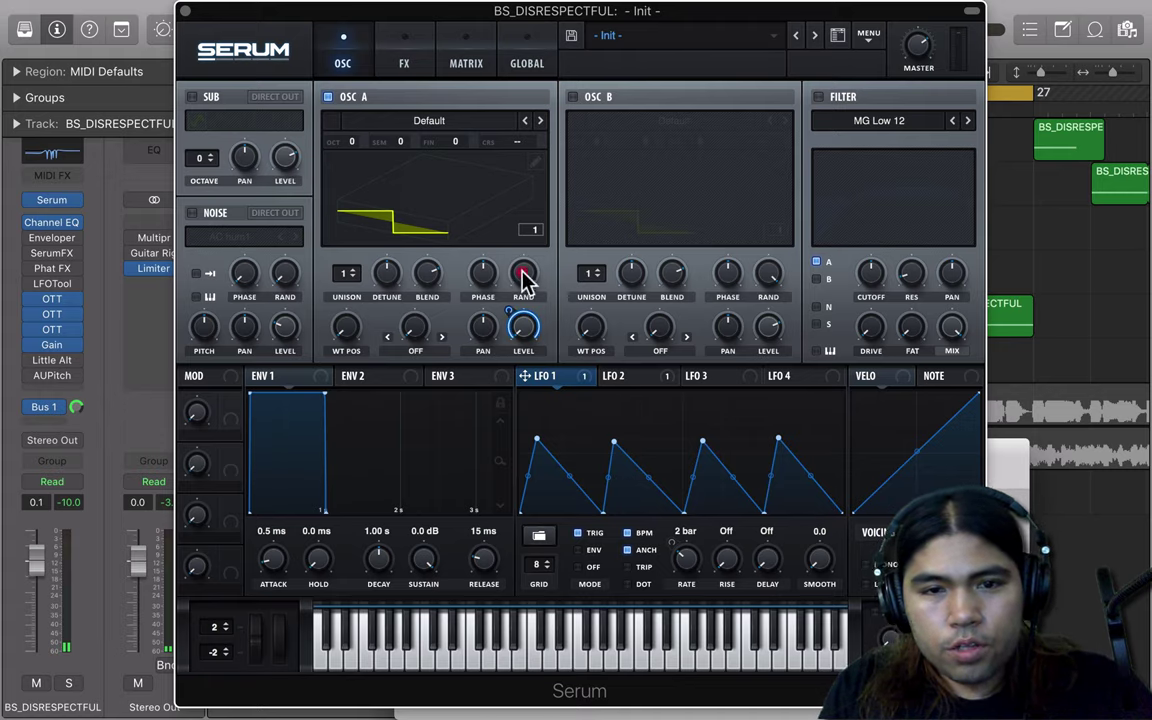
drag(343, 274, 345, 184)
drag(386, 272, 330, 534)
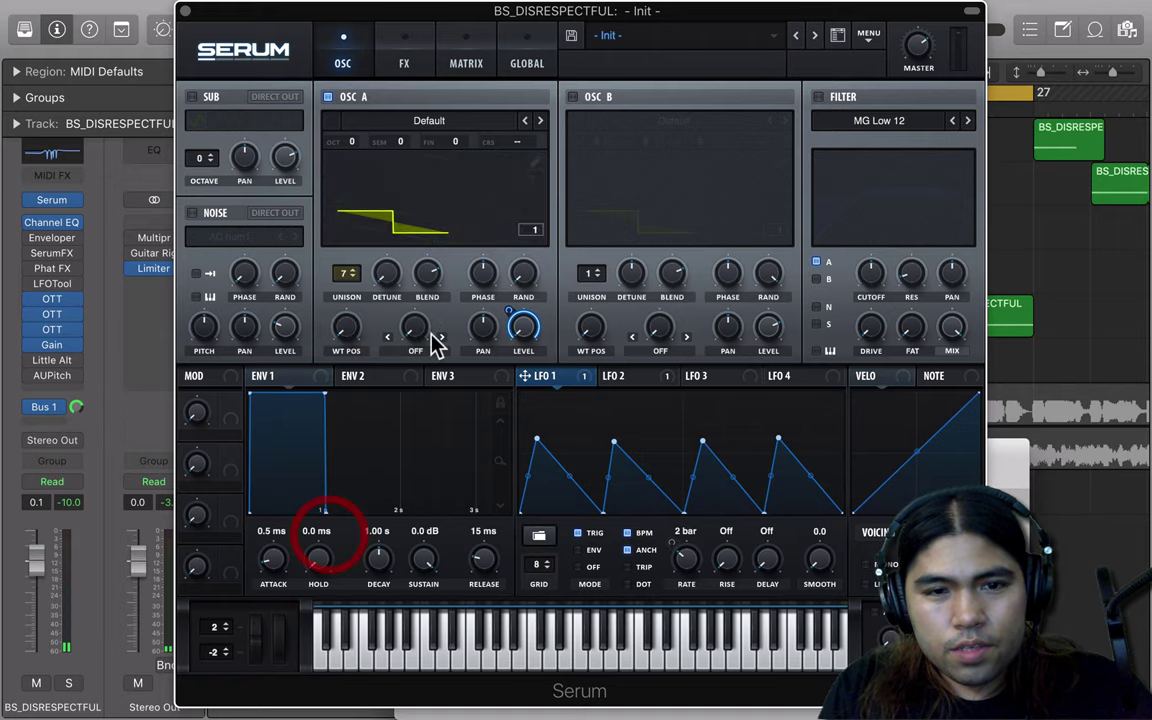
drag(425, 296, 419, 309)
Step: Set Osc A's warp to FM (from B) and tune it to octave -1, semitone +4 and fine 100 cents
click(415, 350)
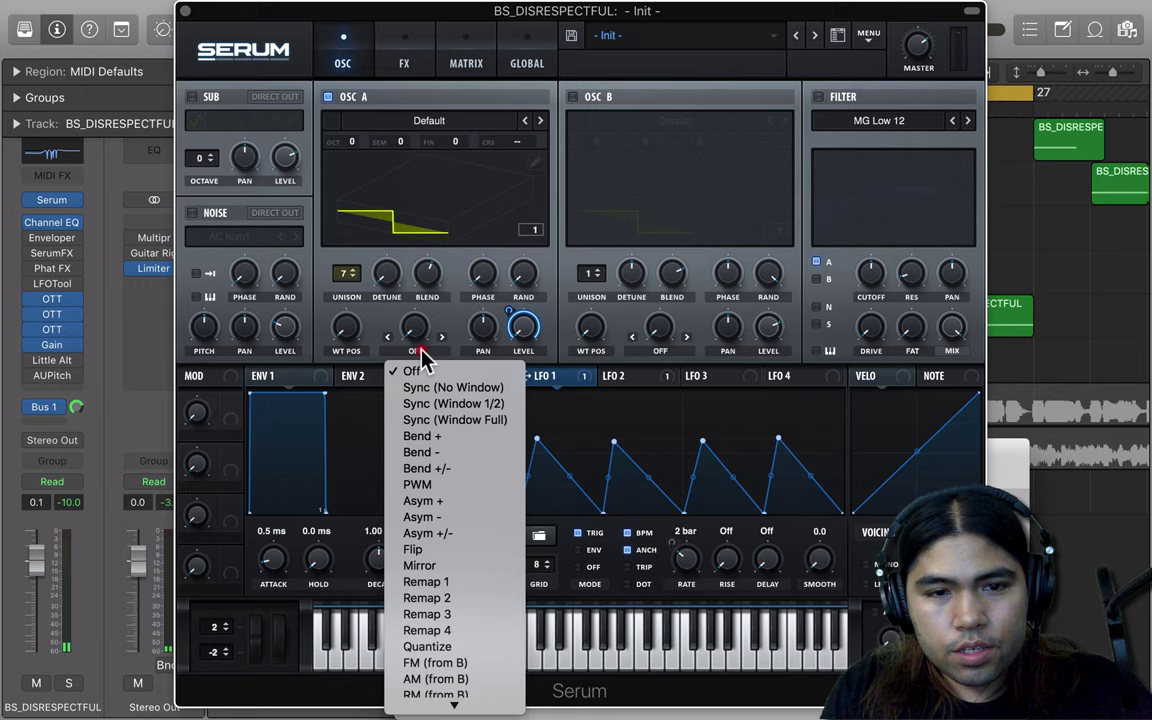
click(455, 662)
drag(405, 250, 406, 231)
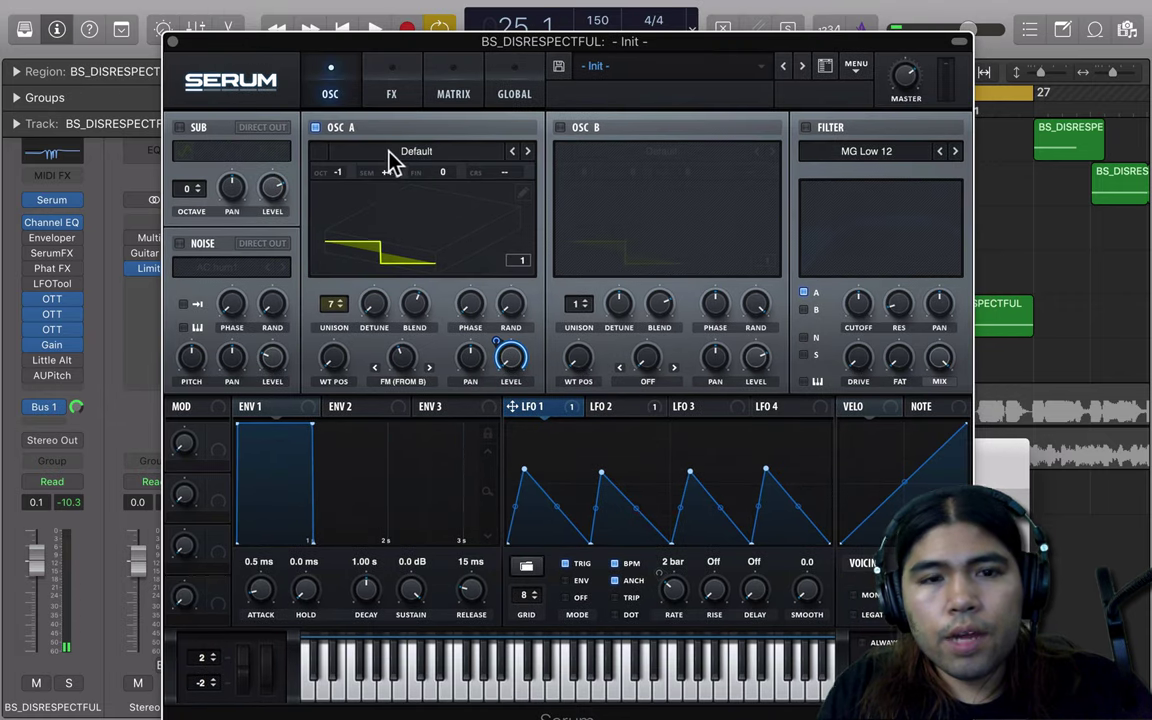
click(437, 172)
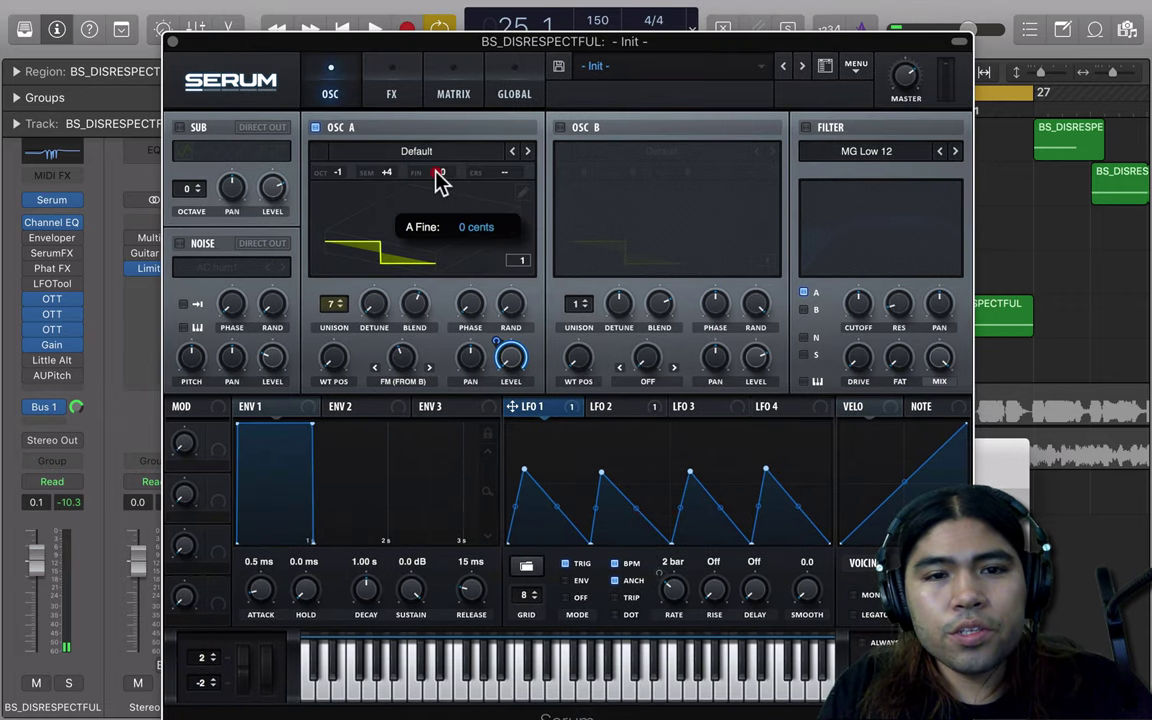
drag(437, 172, 442, 89)
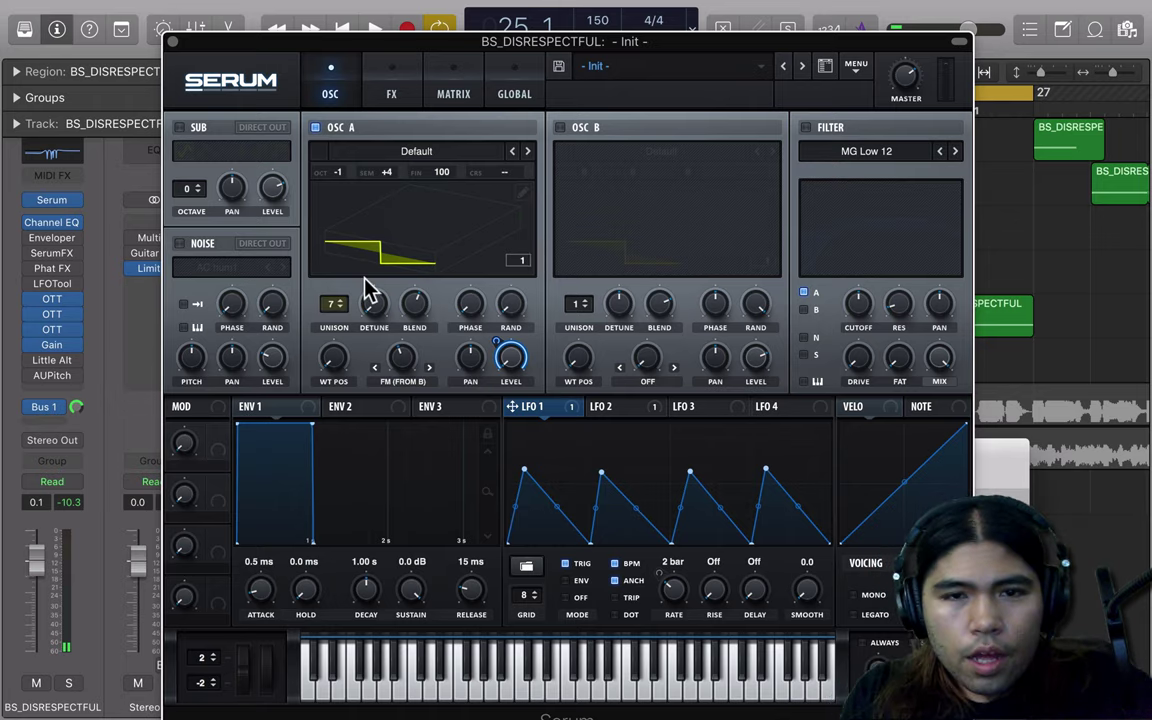
Step: Enable Osc B and load the analog Basic Shapes wavetable into it
click(560, 127)
click(632, 156)
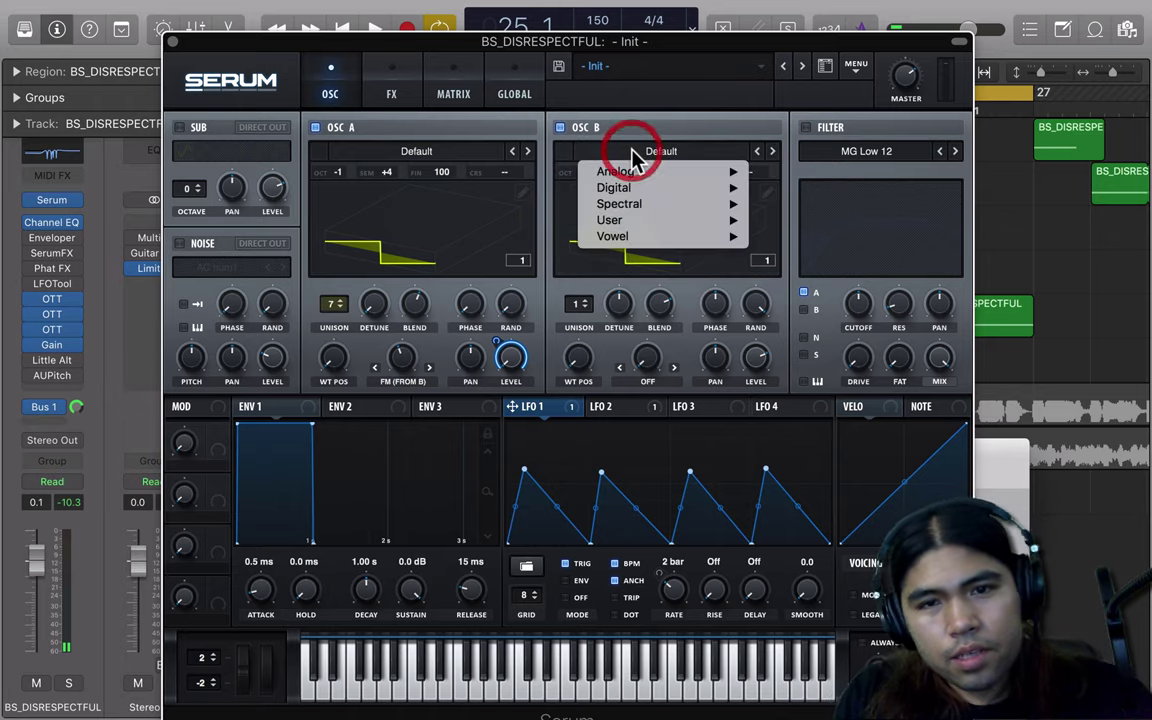
mouse_move(643, 188)
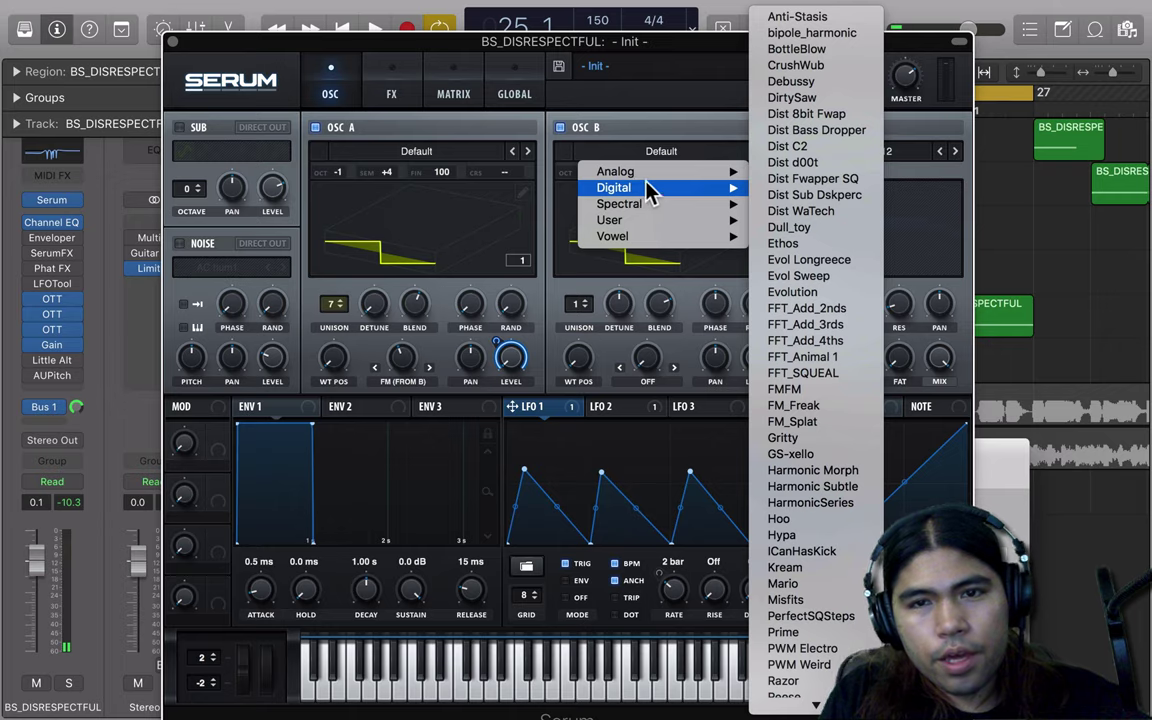
mouse_move(705, 171)
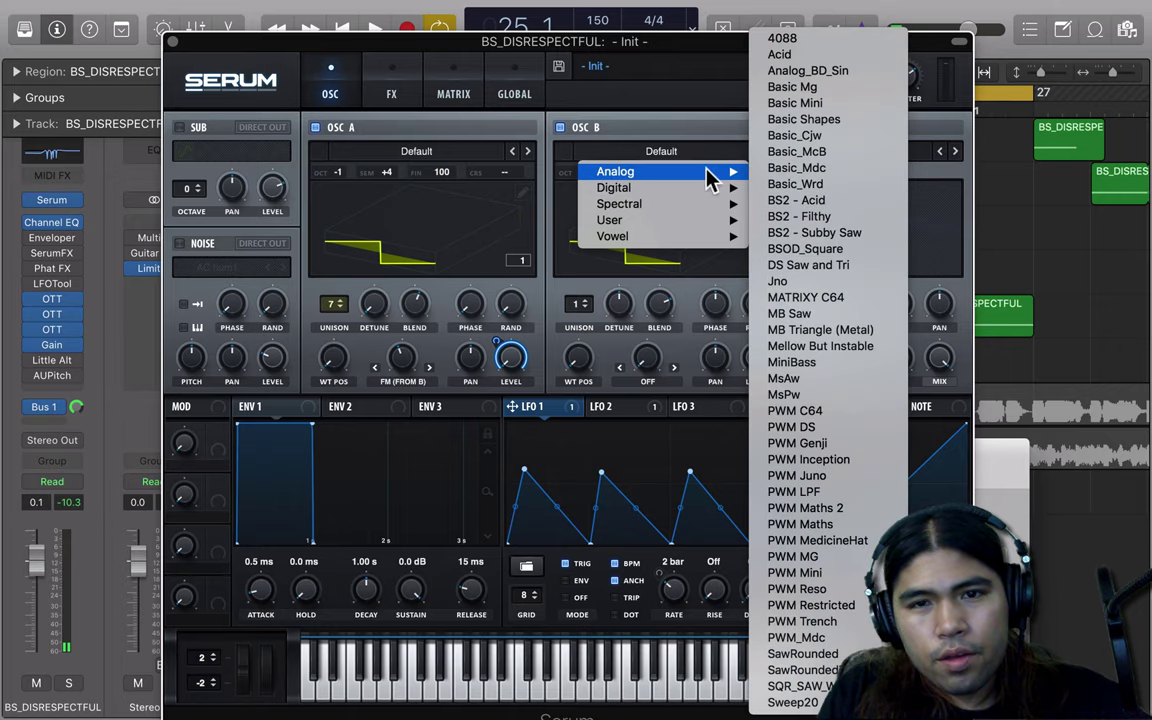
click(812, 116)
Step: Load the analog Basic Shapes wavetable into Osc A and set its wavetable position to frame 3, shown as a flat waveform
click(420, 151)
mouse_move(430, 171)
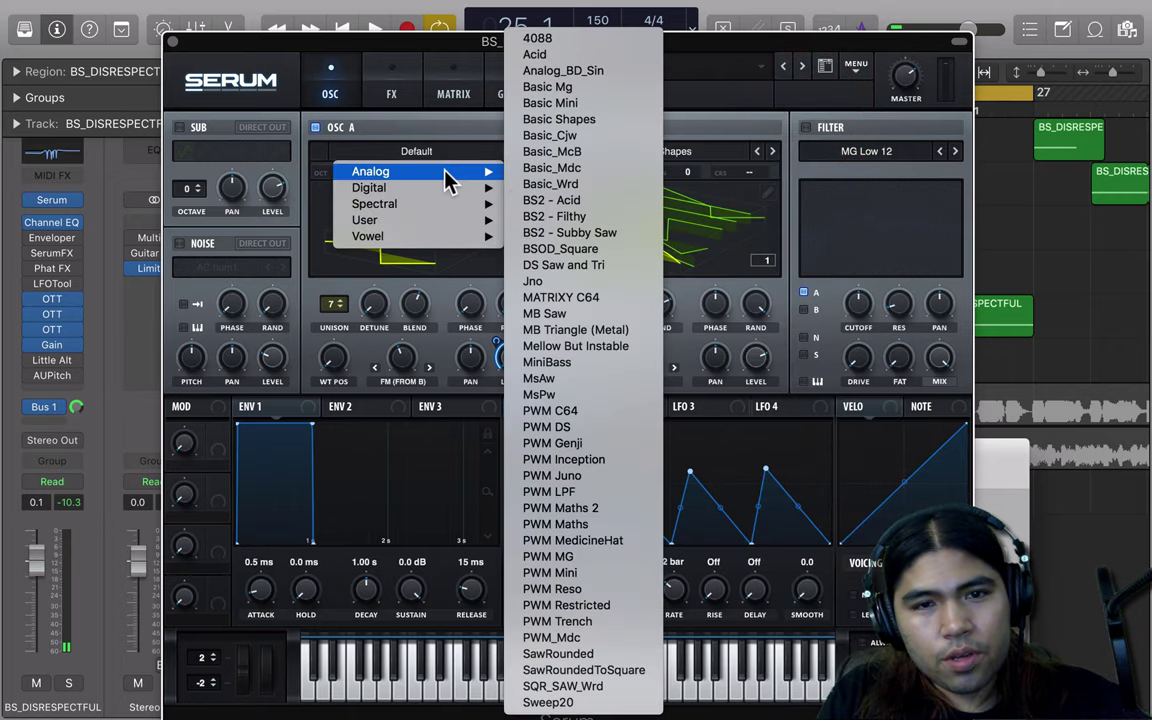
click(562, 119)
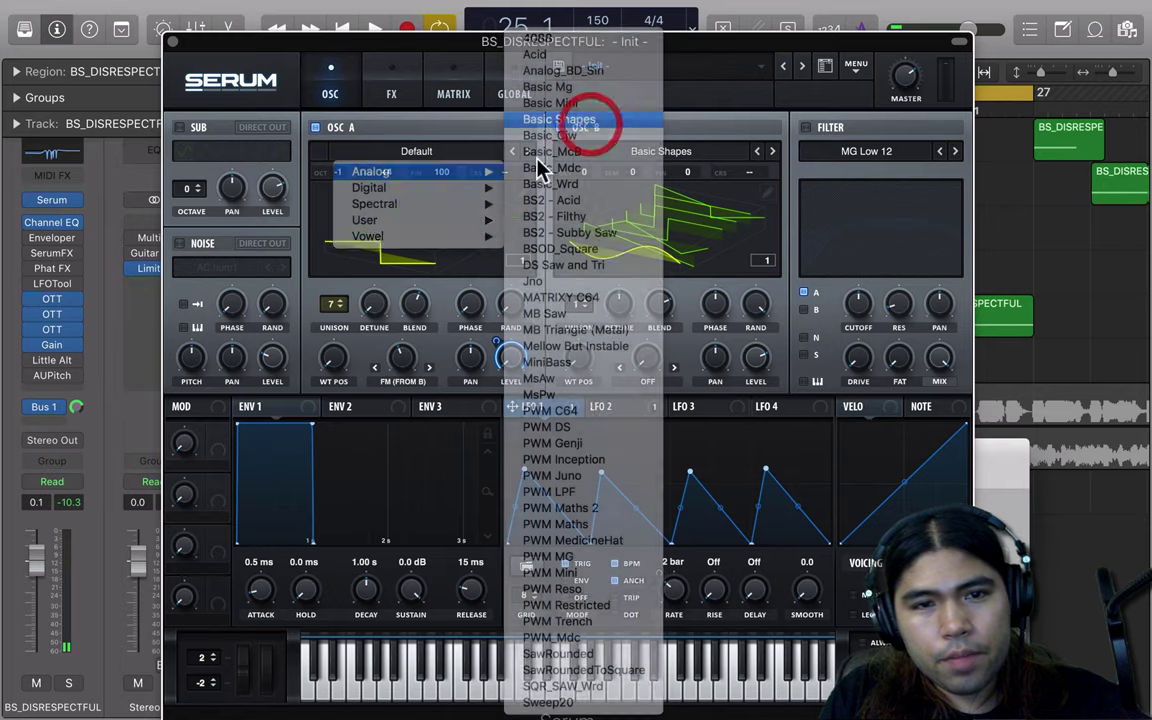
drag(331, 360, 334, 290)
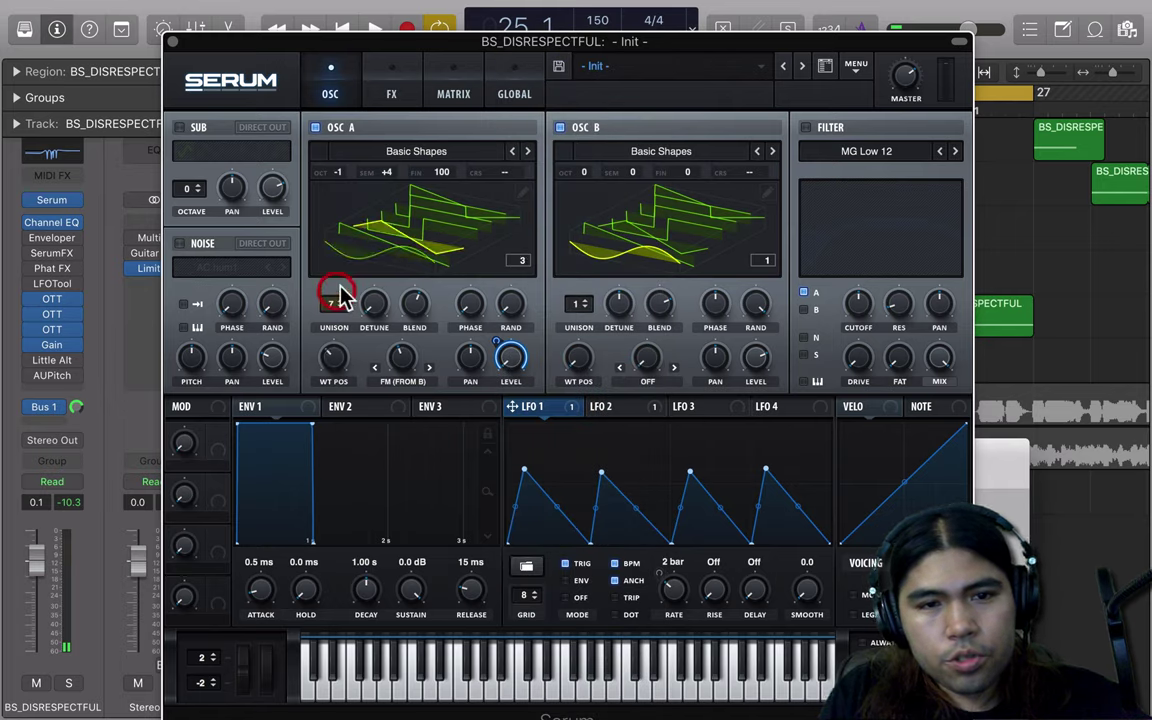
click(428, 245)
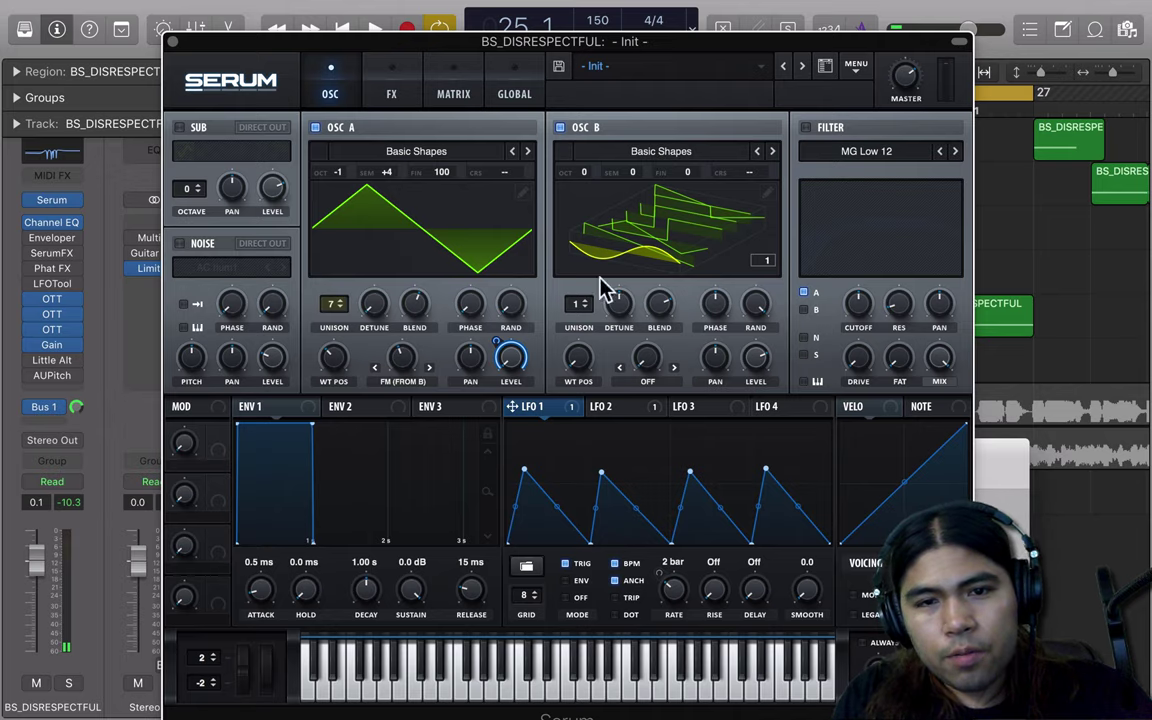
Step: Tune Osc B to semitone -4 and fine -100 cents
click(614, 174)
drag(615, 175, 610, 216)
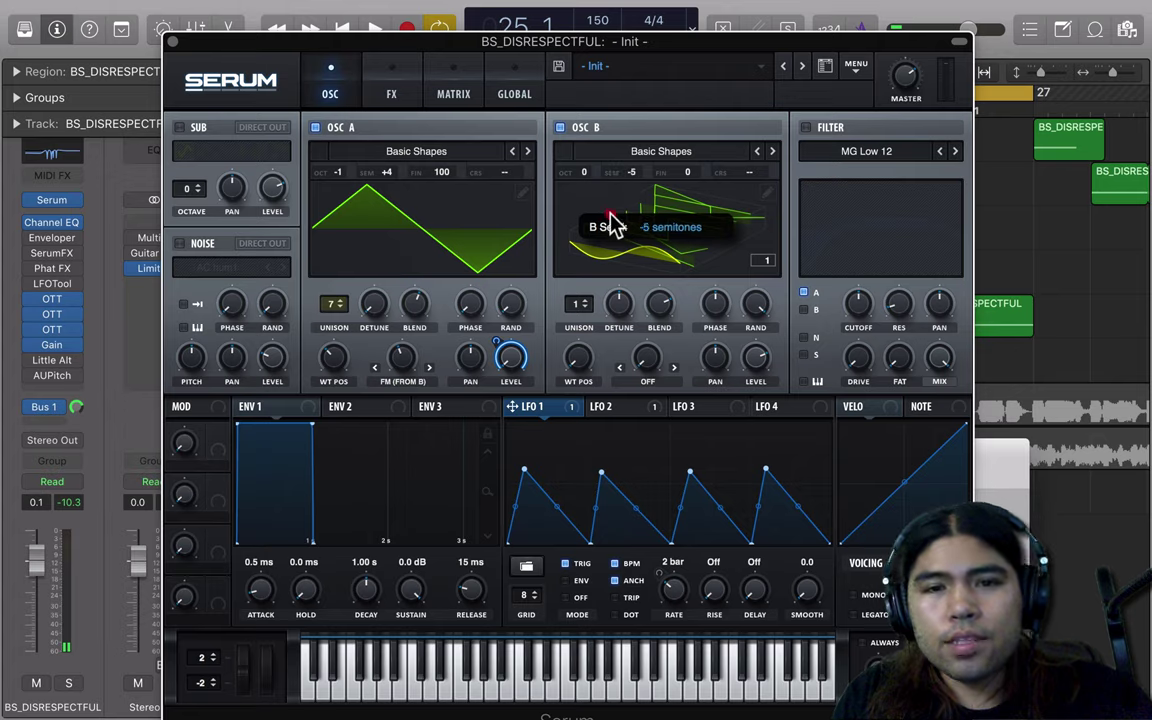
drag(687, 172, 610, 470)
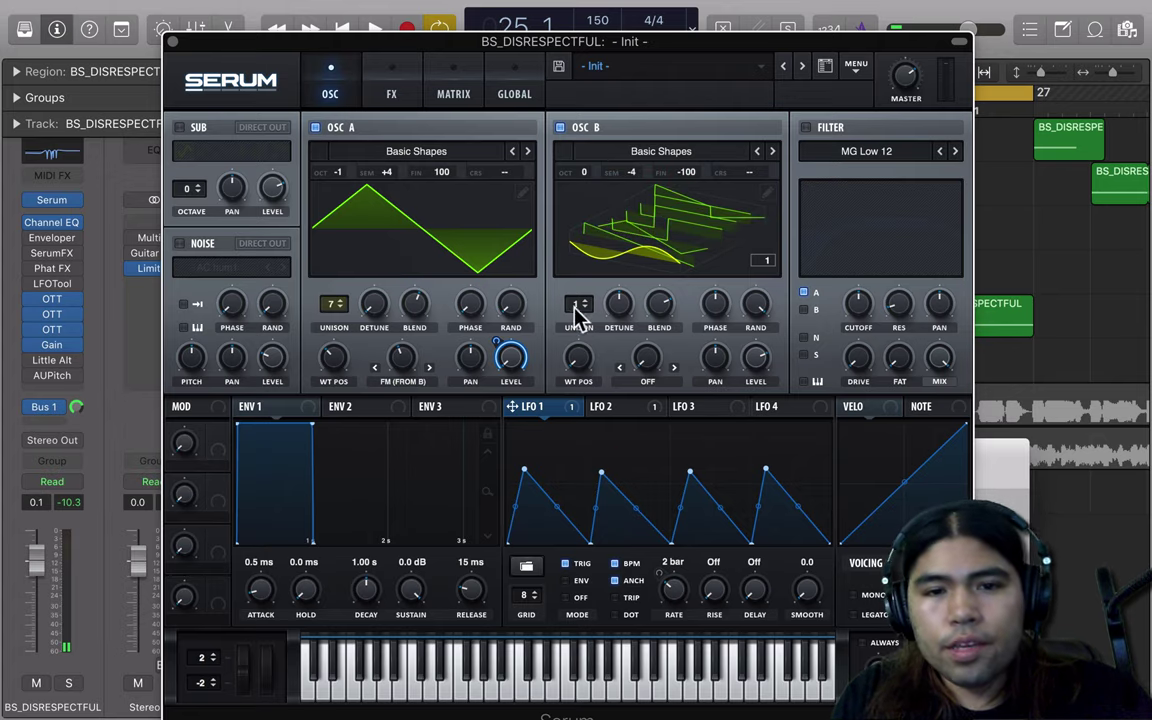
Step: Set Osc B to 8 unison voices, reduce its detune and bring its random phase down to minimum
drag(577, 305, 580, 208)
drag(617, 312, 668, 345)
drag(759, 300, 565, 660)
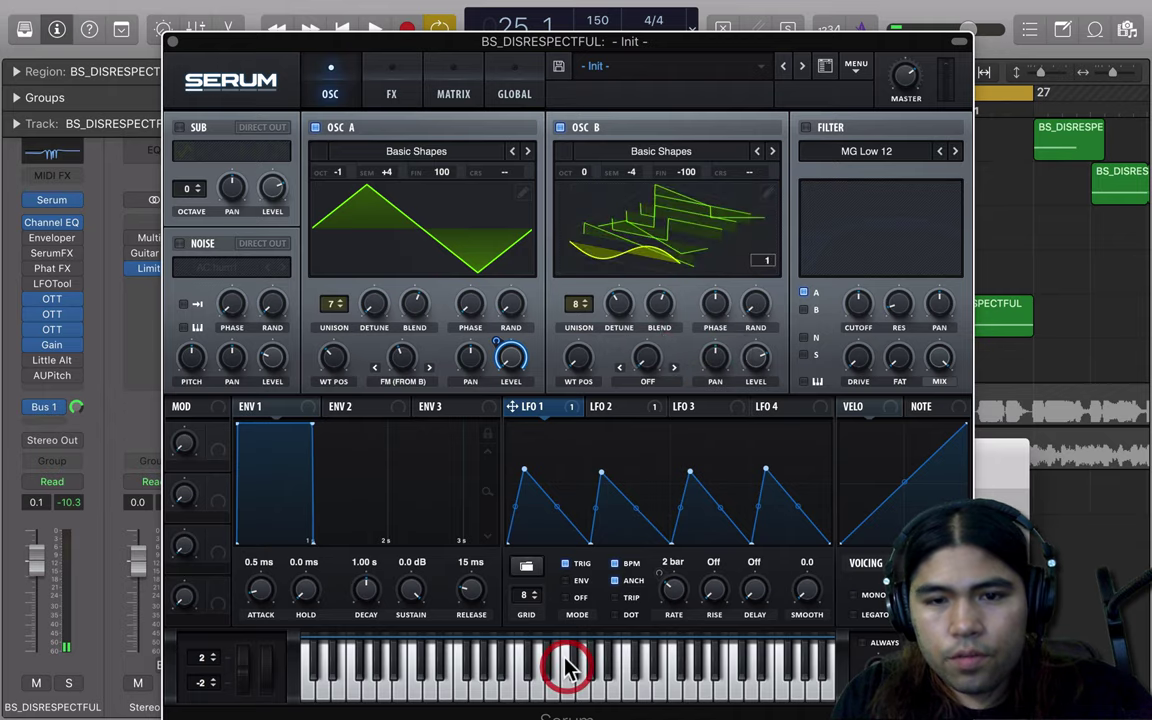
Step: Set Osc B's warp mode to Remap 3 with a slightly raised amount and go through its remap curve editor
click(645, 384)
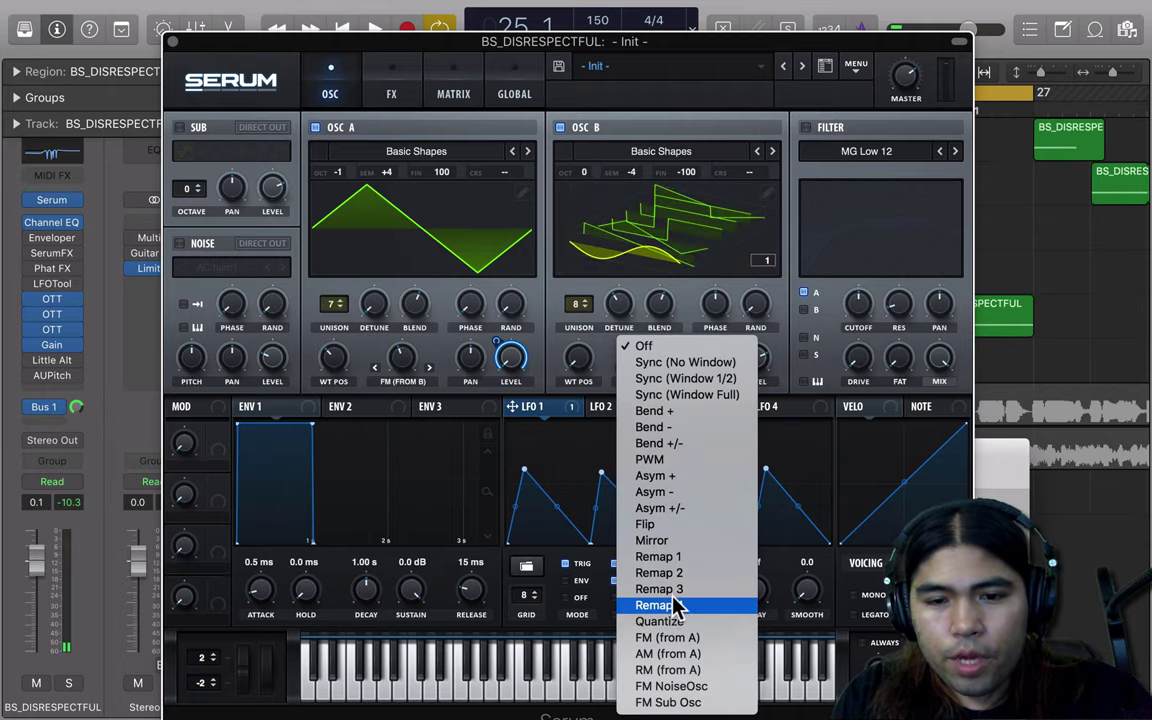
click(672, 600)
drag(650, 358, 653, 332)
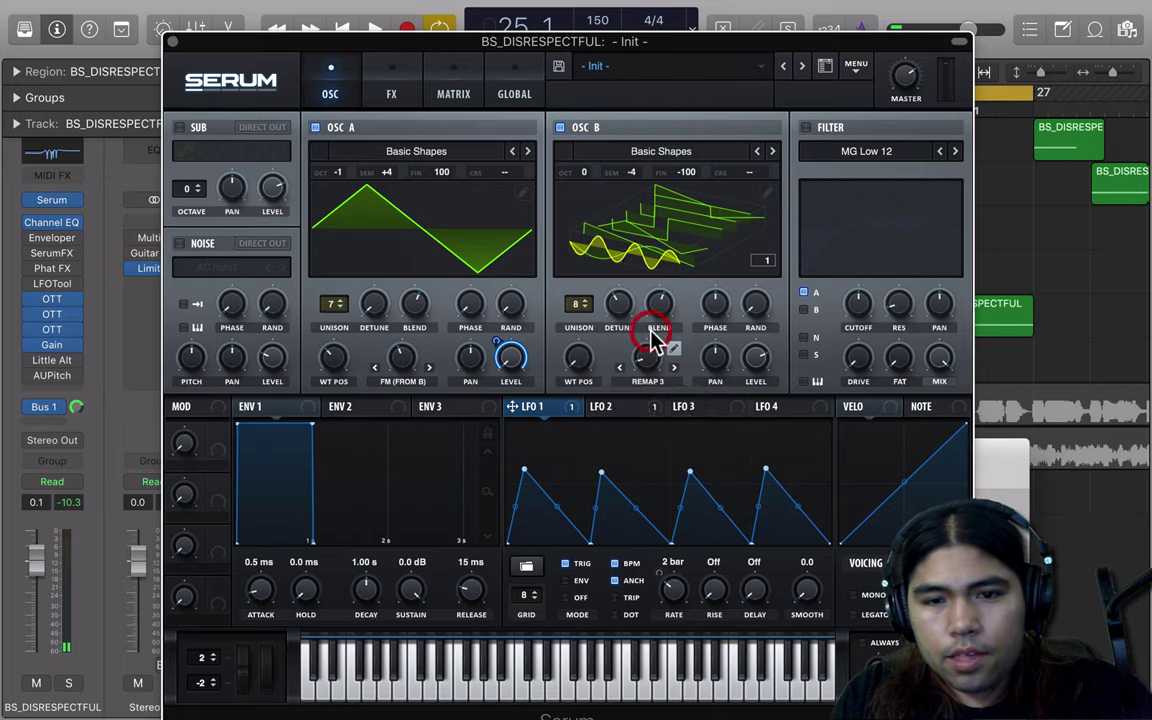
click(673, 348)
drag(386, 200, 419, 231)
click(185, 63)
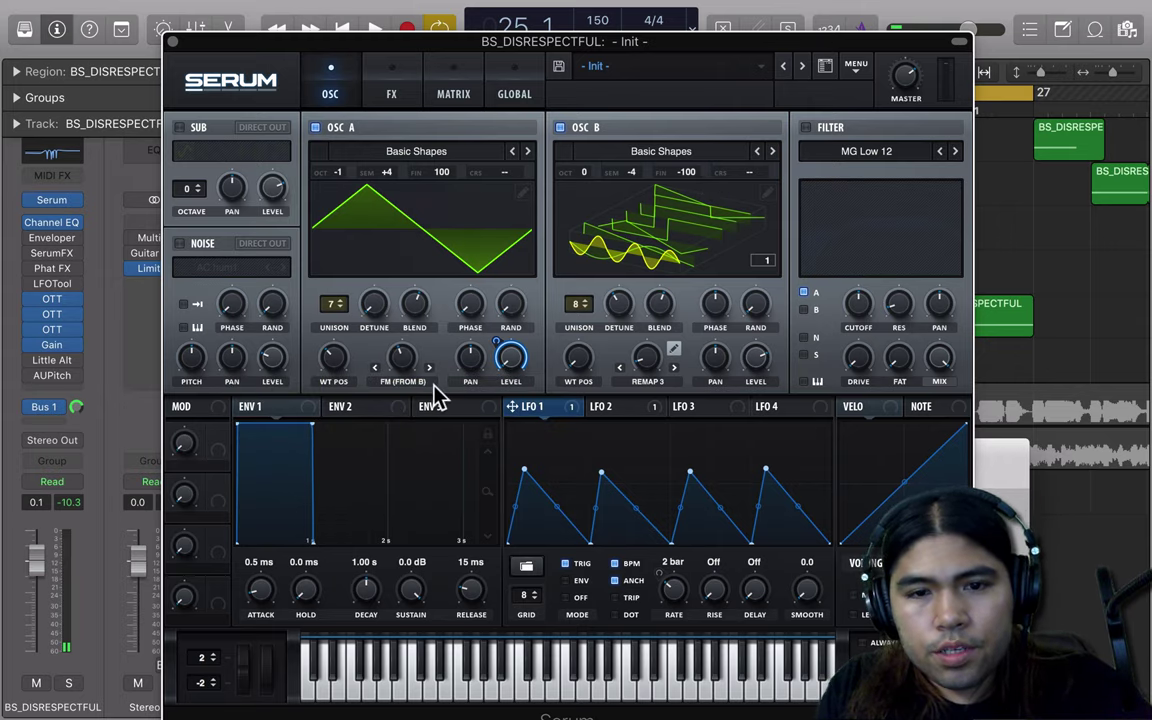
Step: Flatten LFO 2 into a shallow, gently dipping curve and set it to Trig mode at a 1/16 rate
click(660, 410)
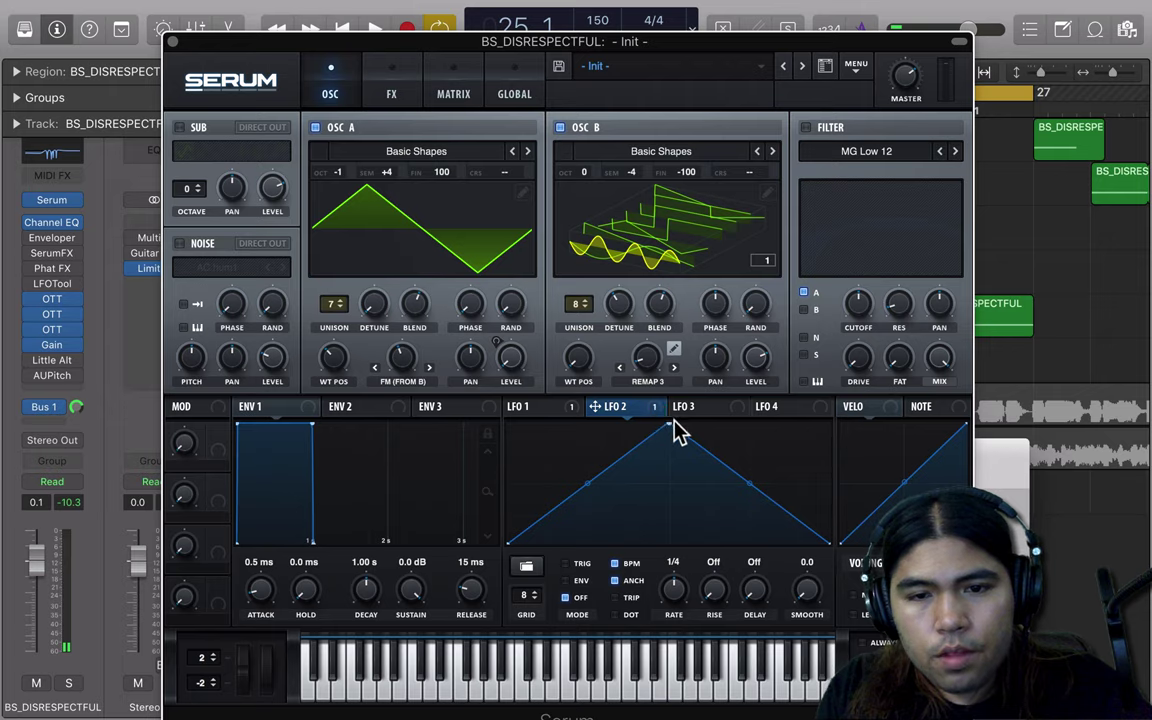
drag(669, 424, 489, 471)
click(567, 565)
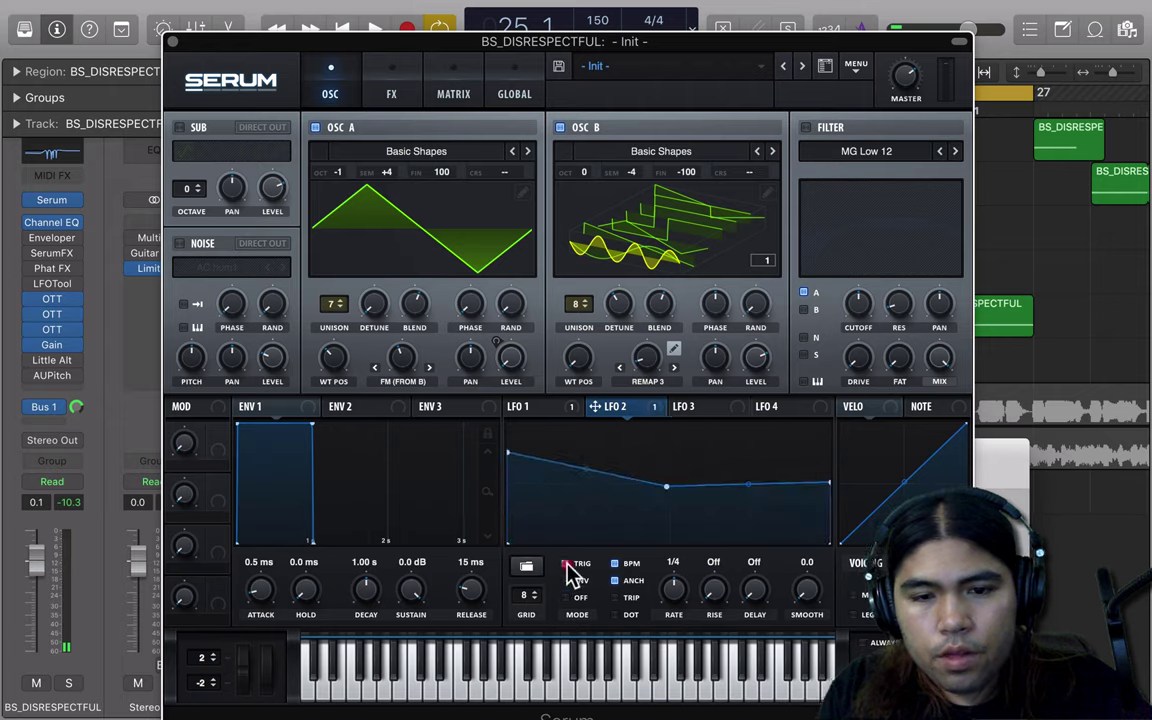
click(566, 564)
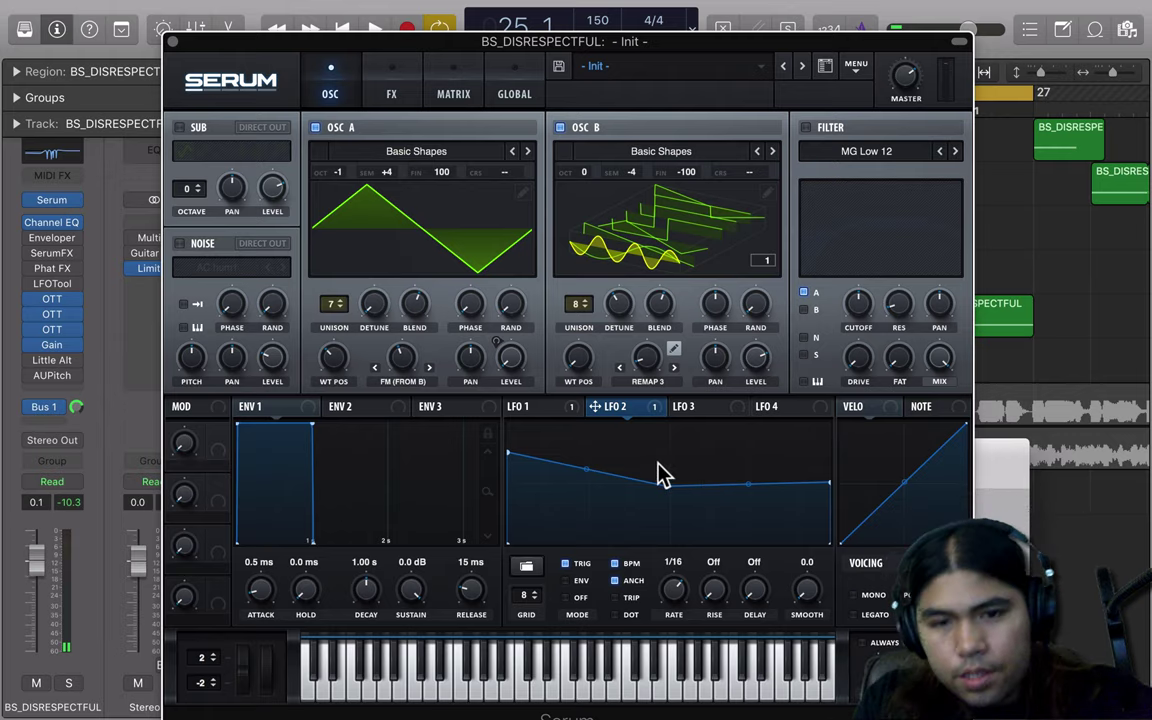
click(530, 406)
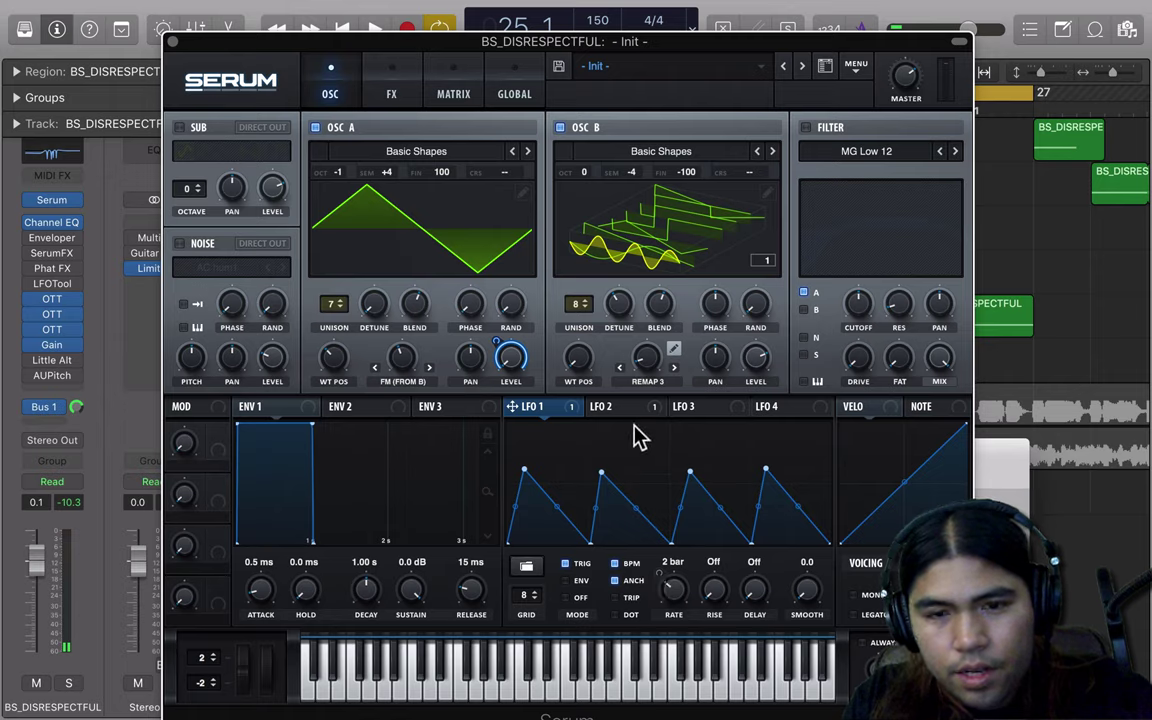
Step: Turn Osc B's level down to minimum and raise the starting point of LFO 2's curve slightly
click(603, 407)
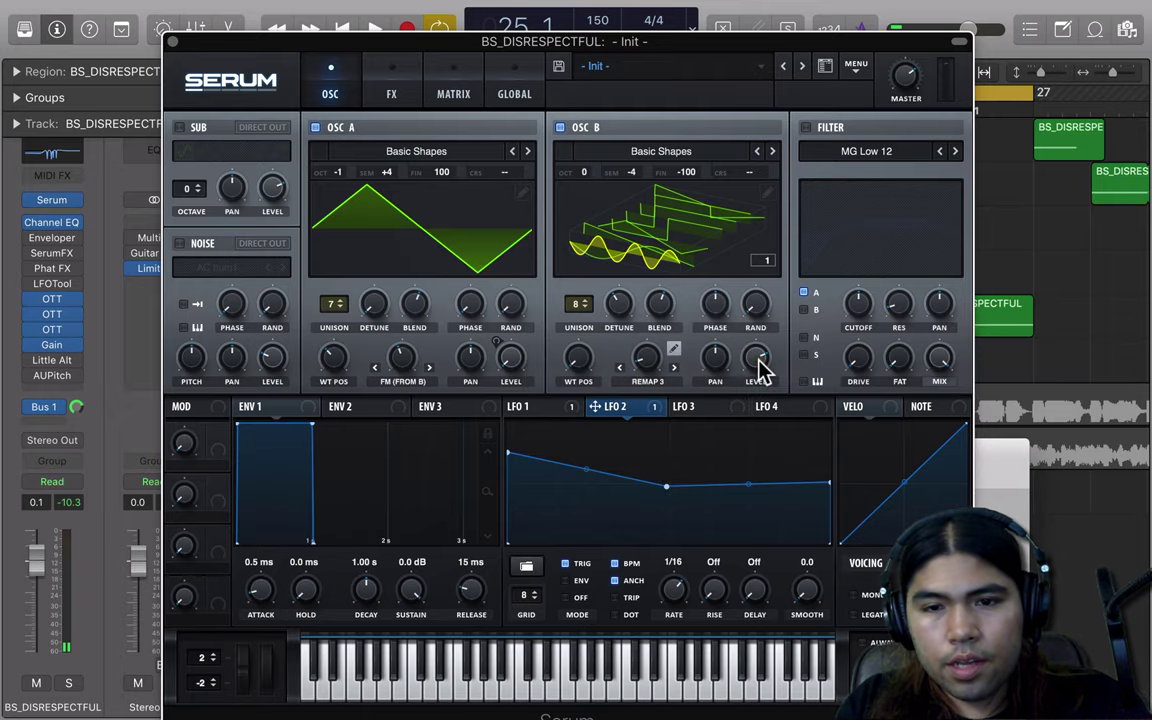
drag(757, 366, 686, 500)
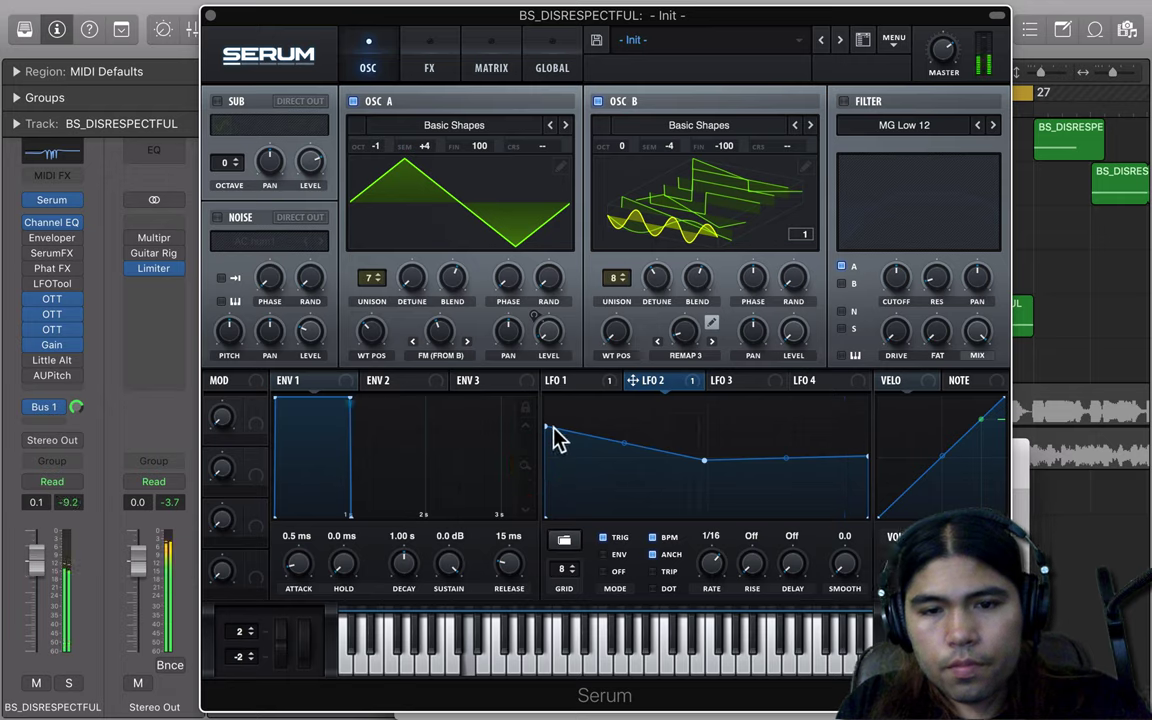
drag(547, 428, 539, 459)
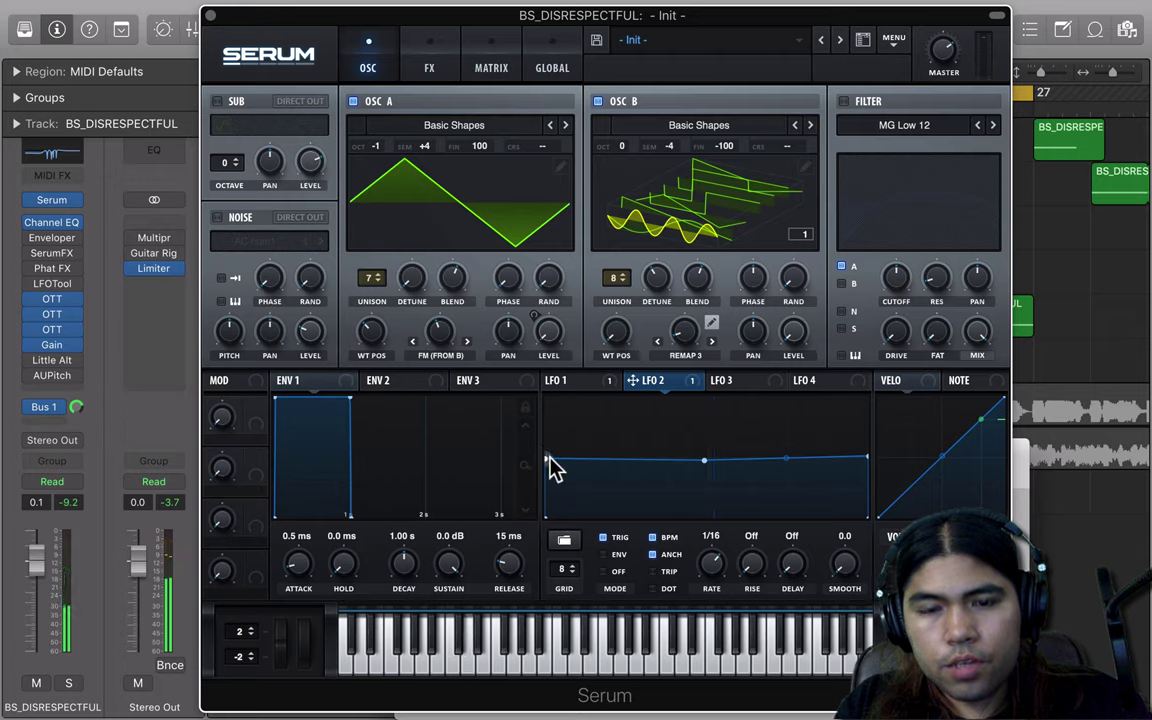
drag(548, 458, 540, 418)
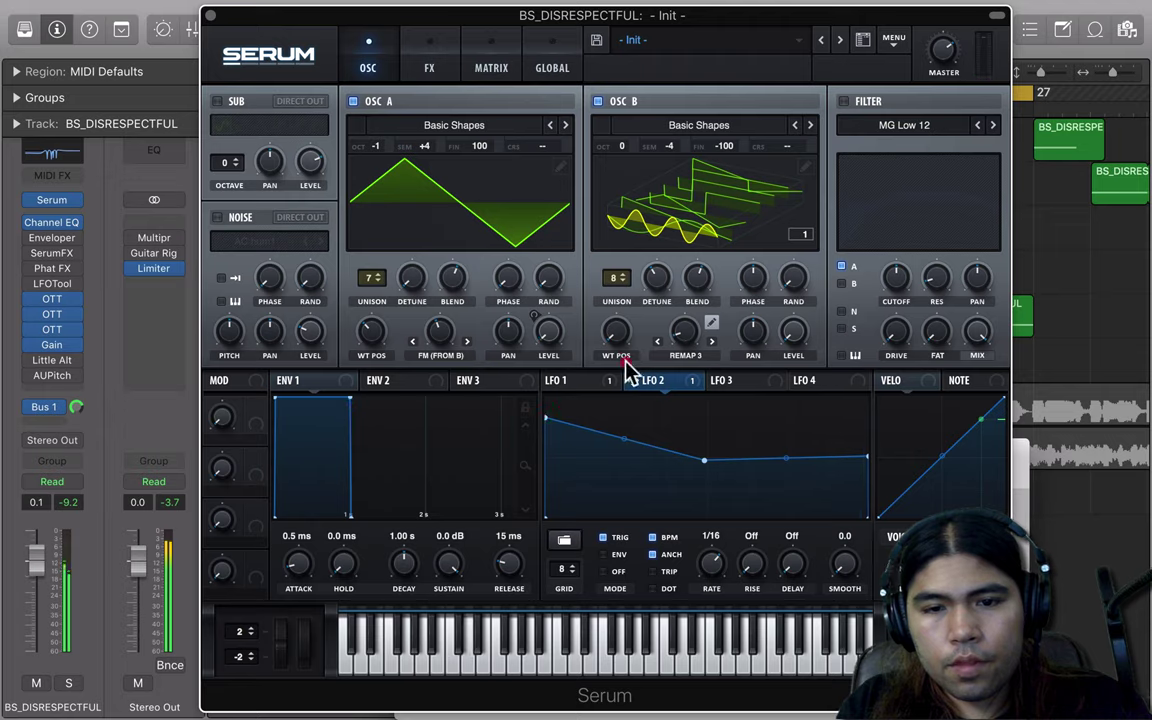
click(556, 380)
click(648, 382)
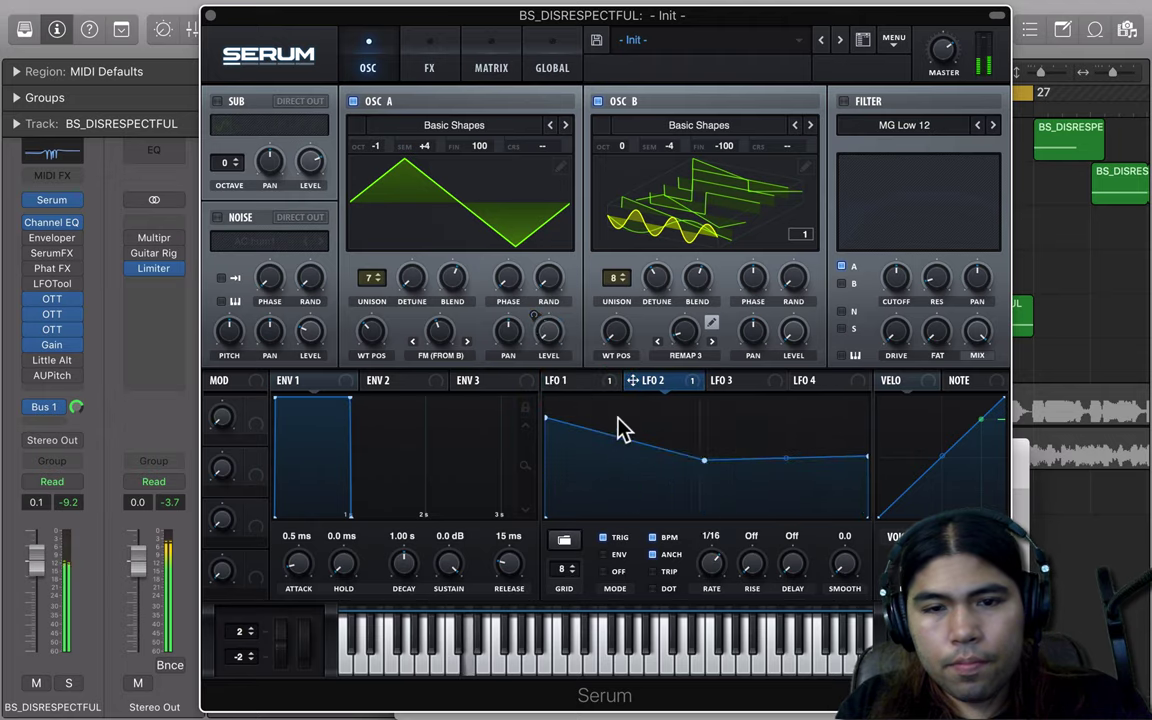
click(609, 385)
click(660, 384)
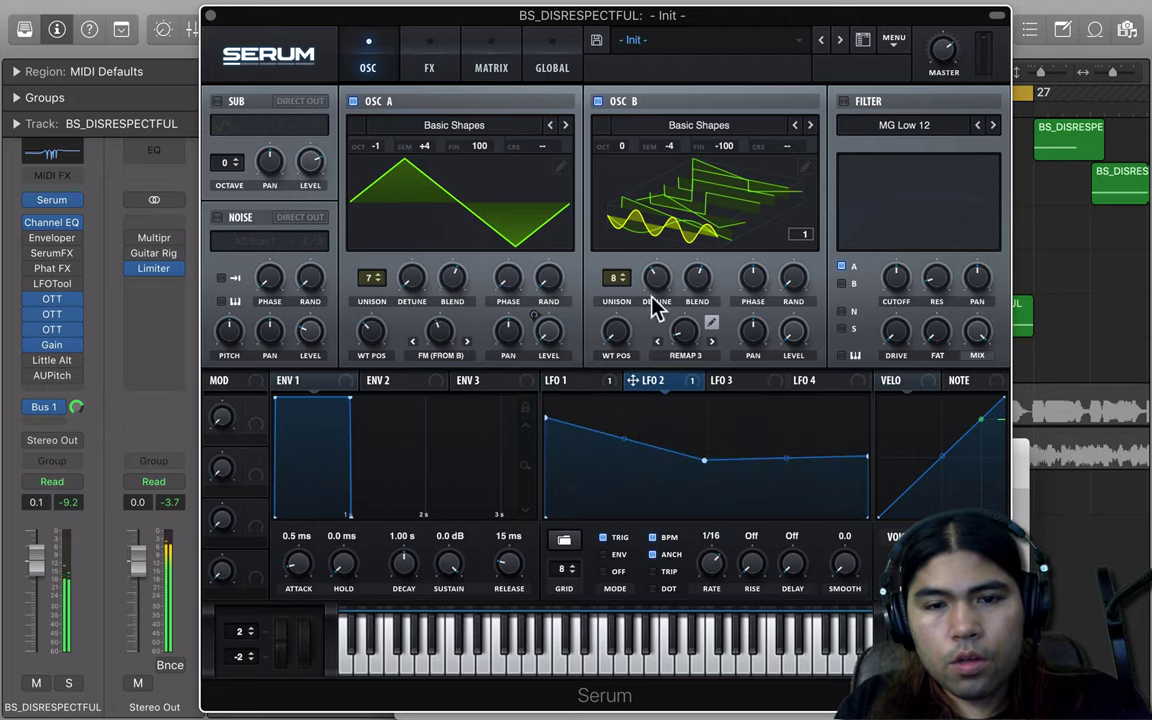
click(609, 386)
click(692, 386)
Step: Set Env 1's attack to 38 ms and modulate it with LFO 1, adjusting the modulation depth
click(612, 386)
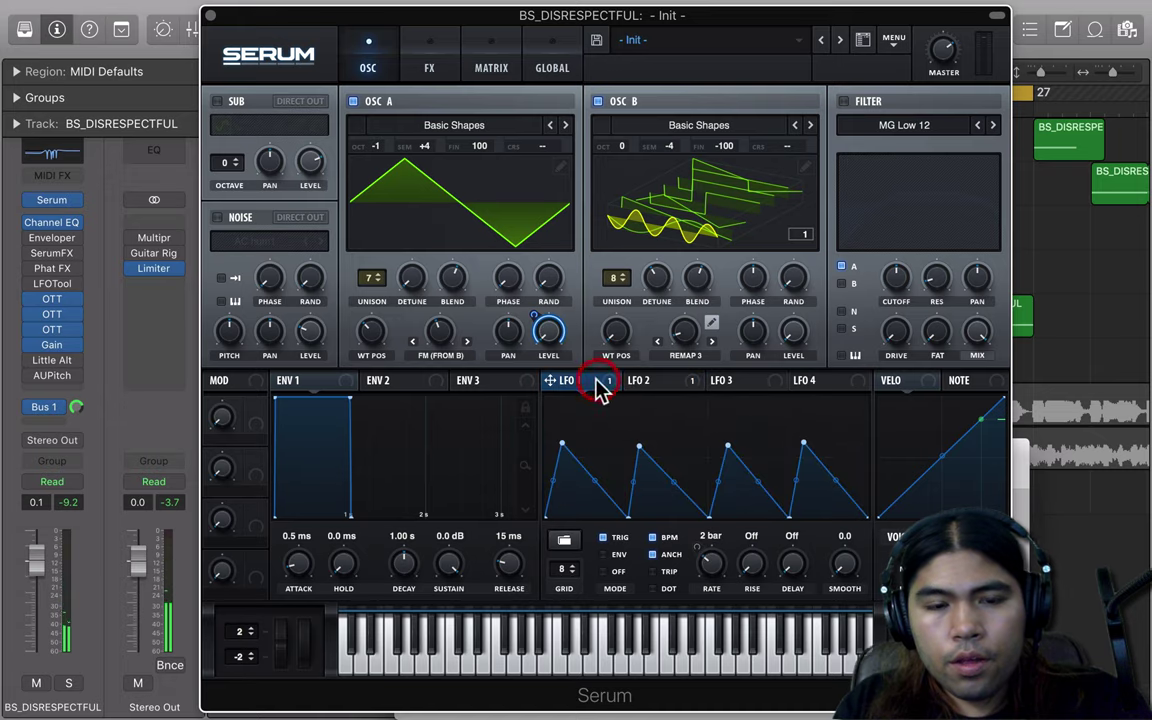
drag(551, 381, 299, 546)
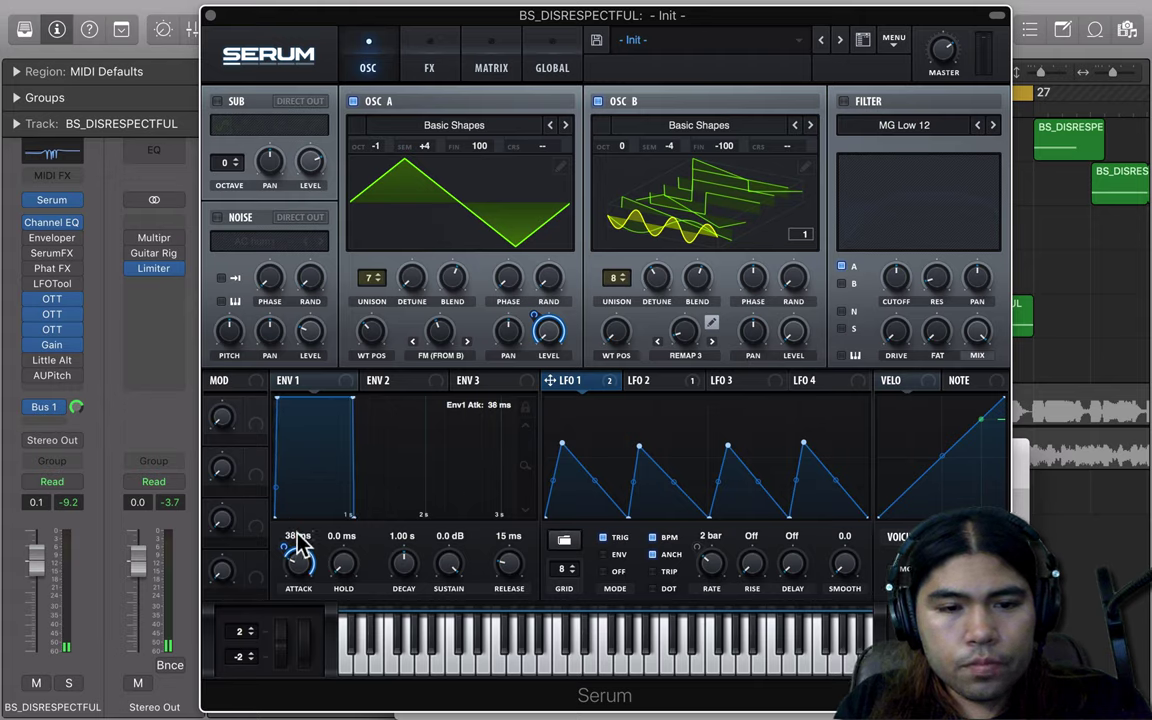
drag(283, 540, 275, 598)
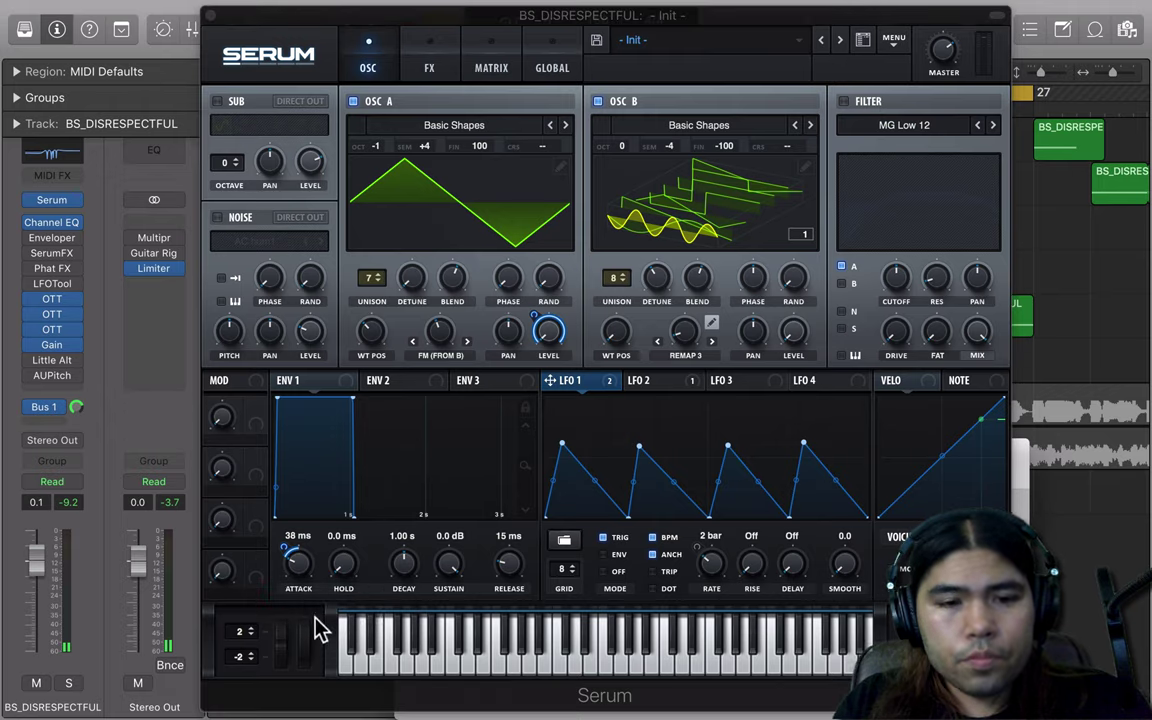
click(283, 550)
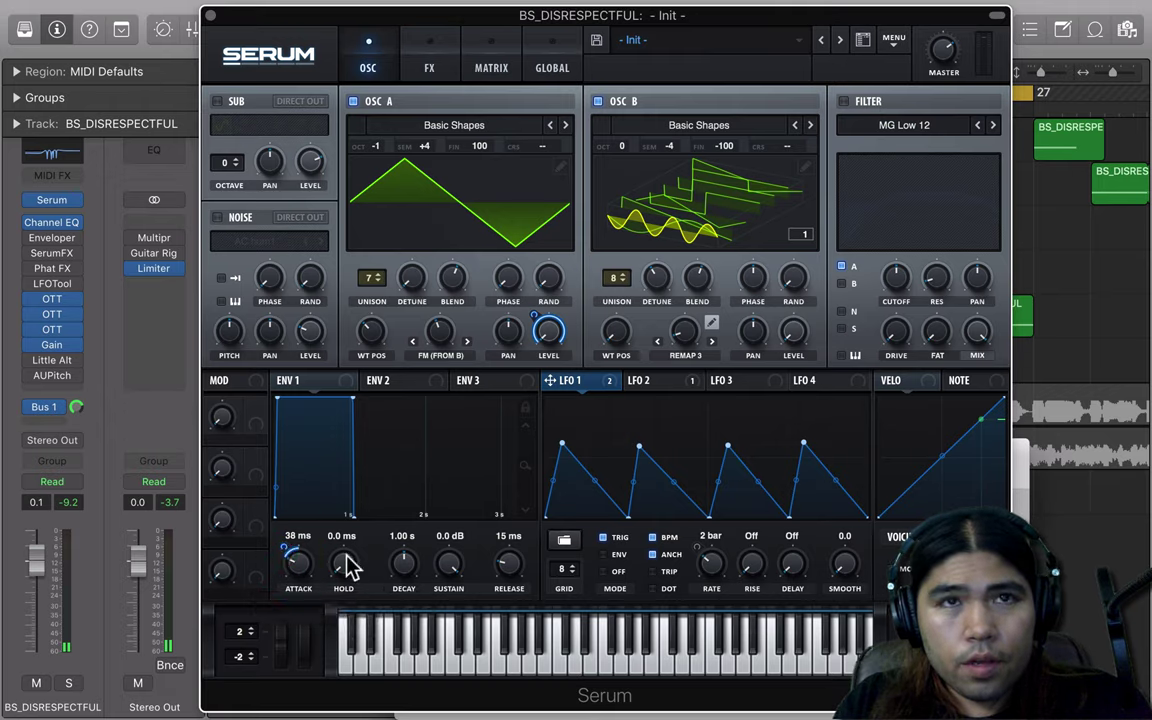
Step: Set Env 1's hold to 69 ms, decay to 12 ms, sustain to -32.2 dB and release to 0.0 ms, with LFO 1 modulating hold and sustain
drag(349, 567, 339, 494)
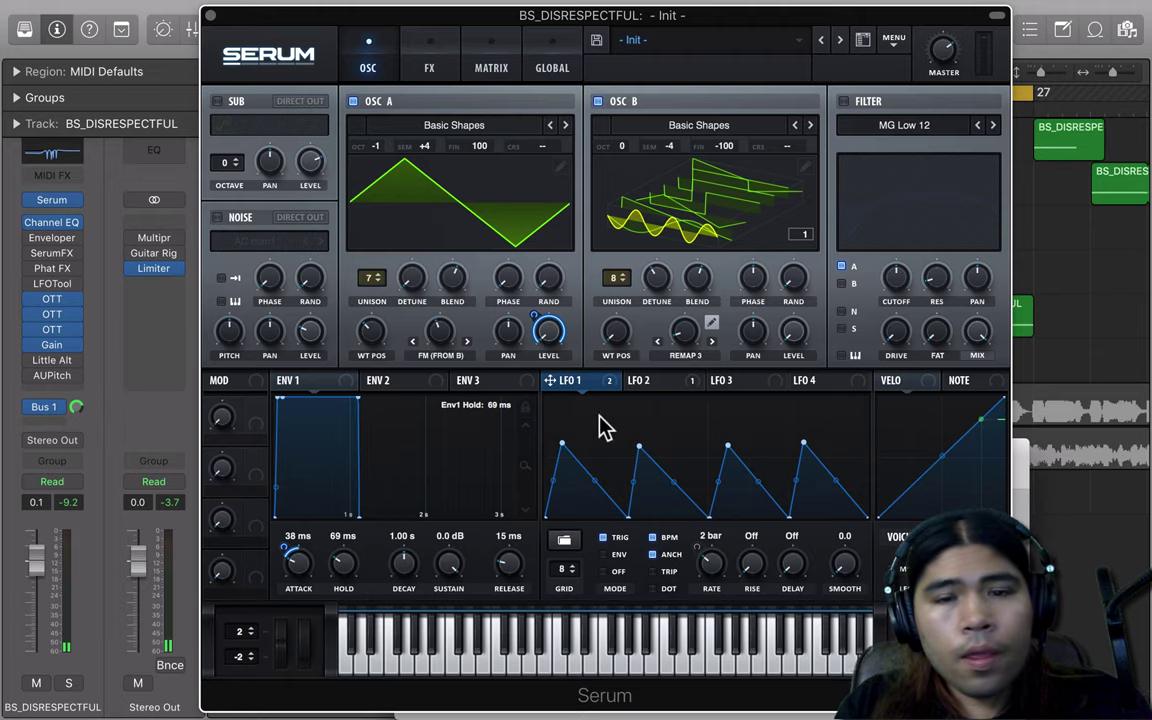
drag(587, 386, 380, 607)
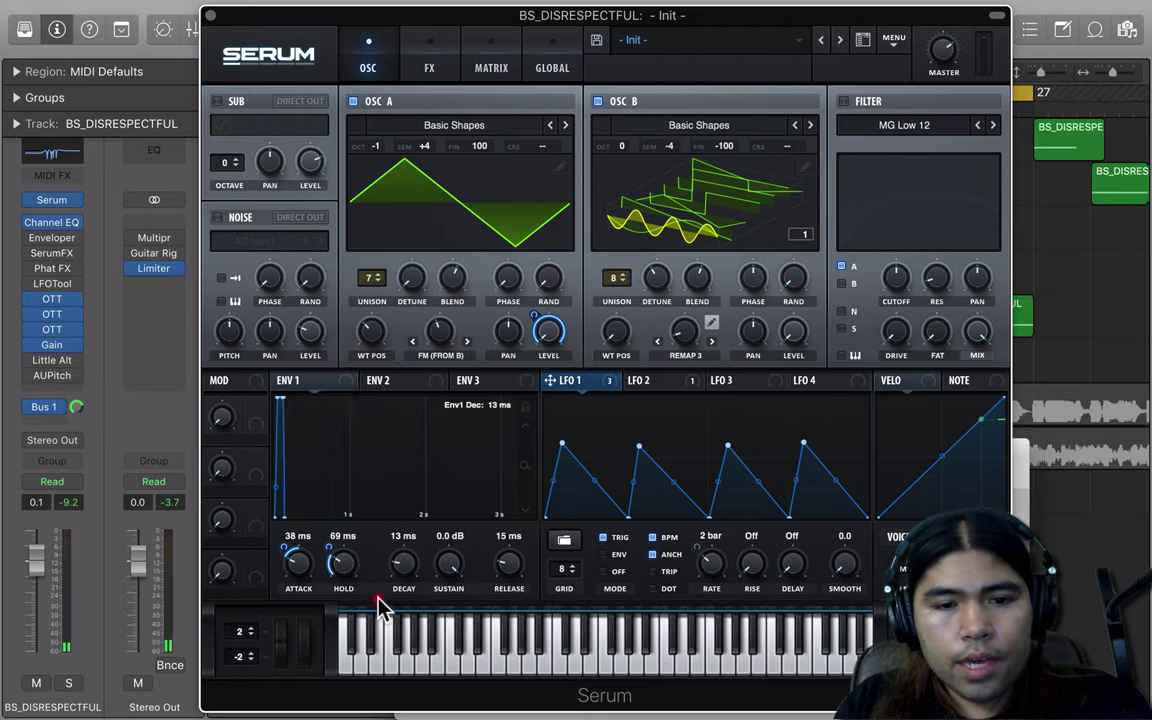
drag(442, 560, 392, 668)
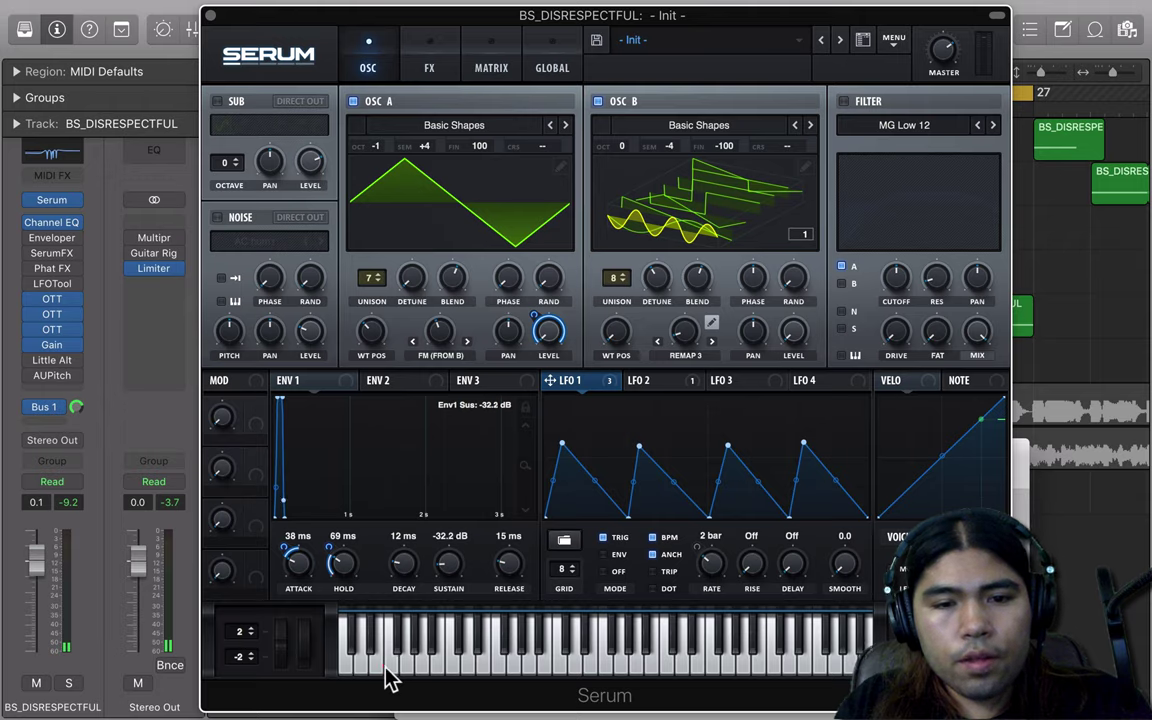
drag(550, 380, 442, 556)
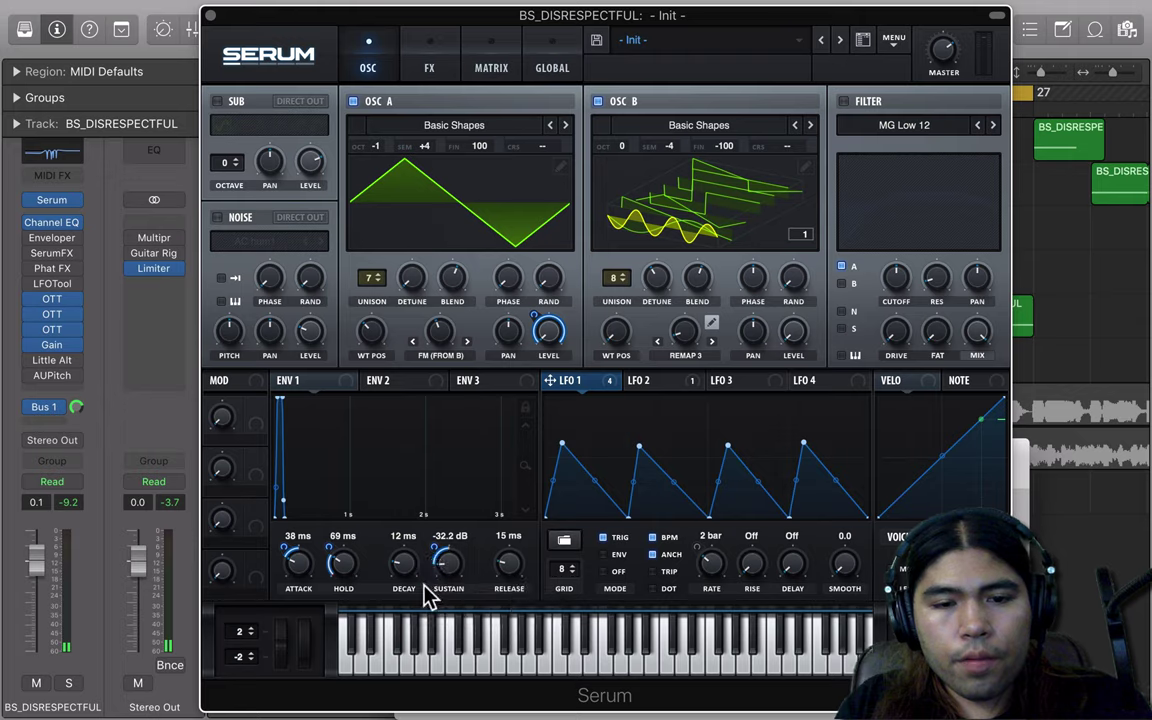
mouse_move(522, 573)
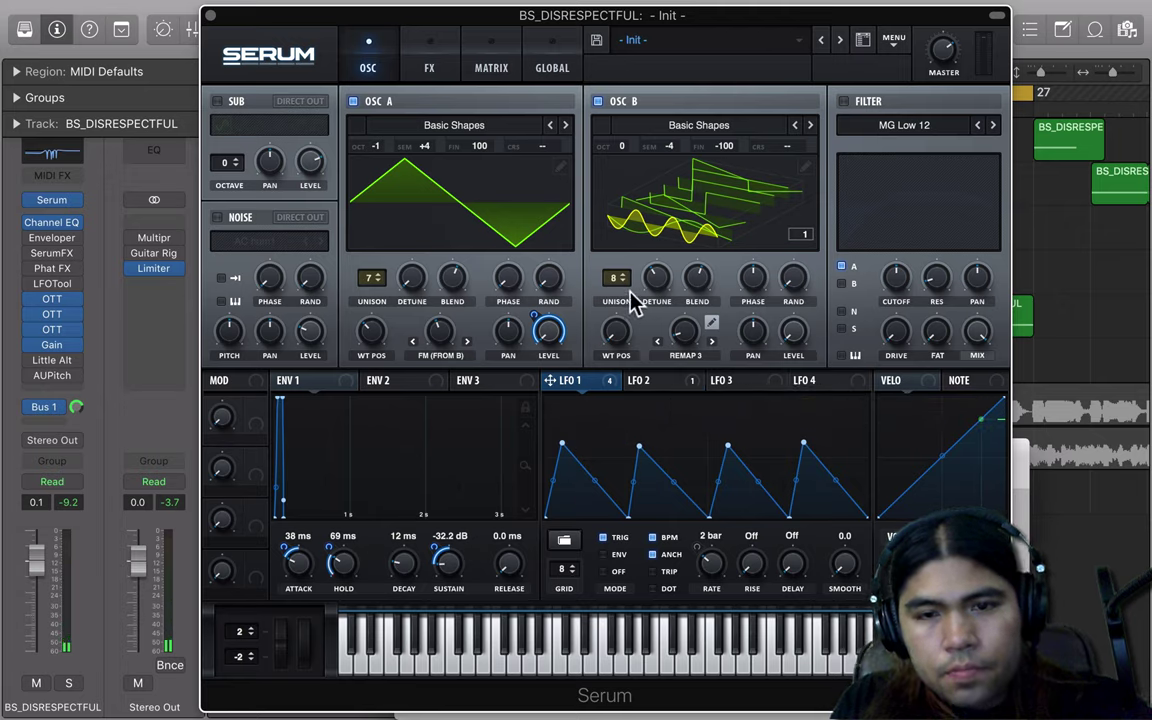
click(660, 386)
click(752, 386)
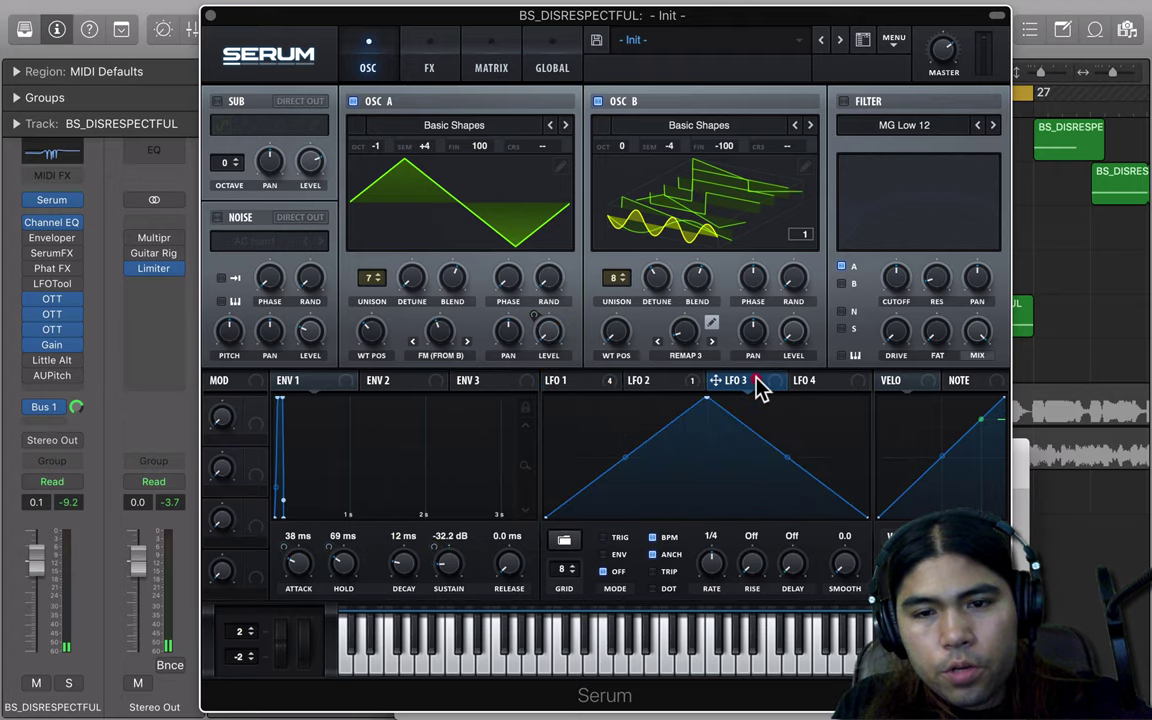
click(563, 383)
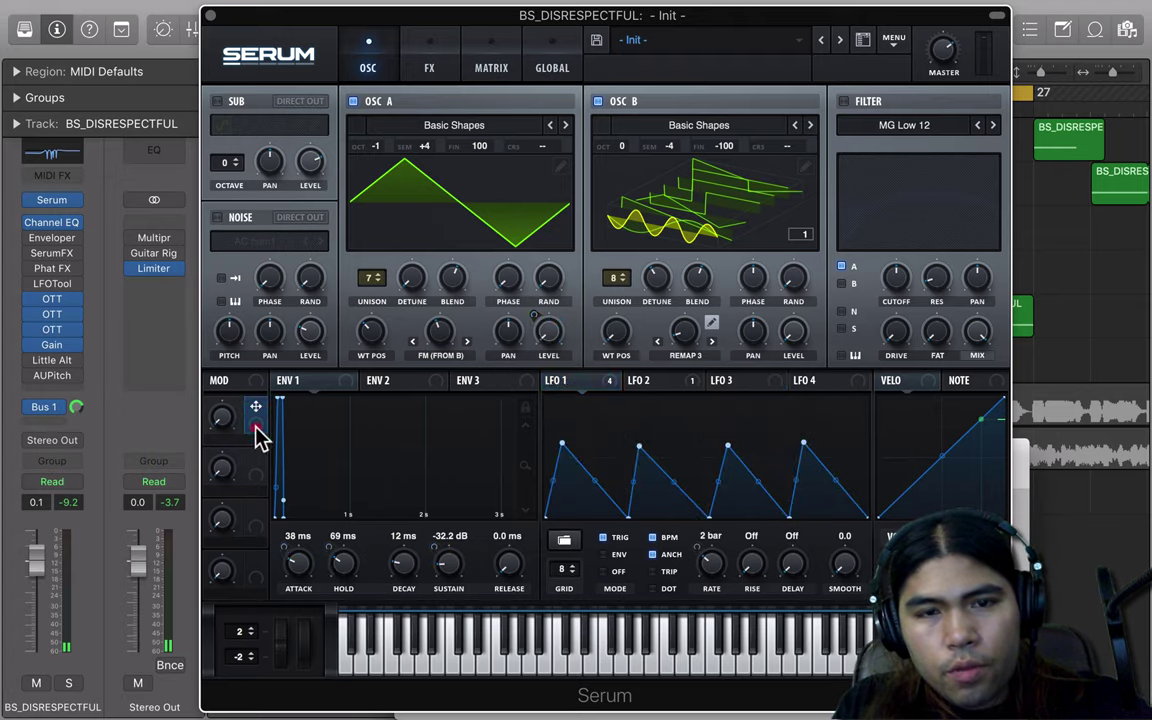
Step: Assign Macro 1 to the coarse pitch of Osc A and Osc B, adjust both modulation depths and turn the macro up partway
drag(256, 428, 541, 145)
drag(256, 426, 787, 148)
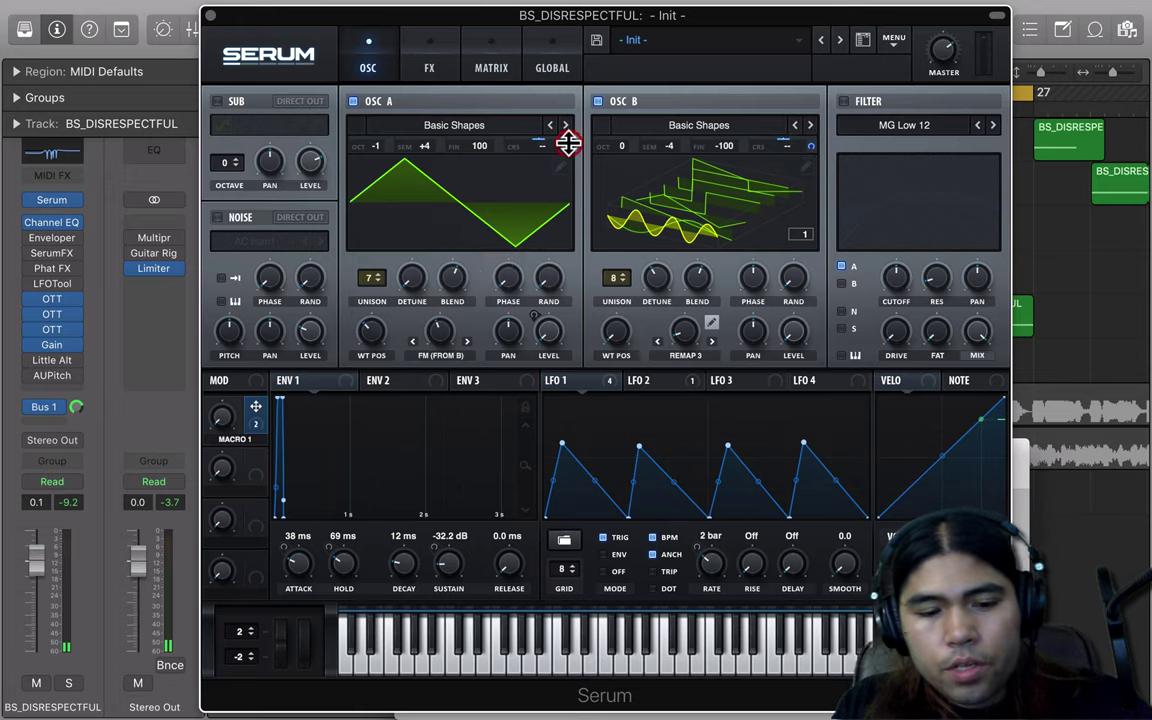
drag(569, 148, 560, 212)
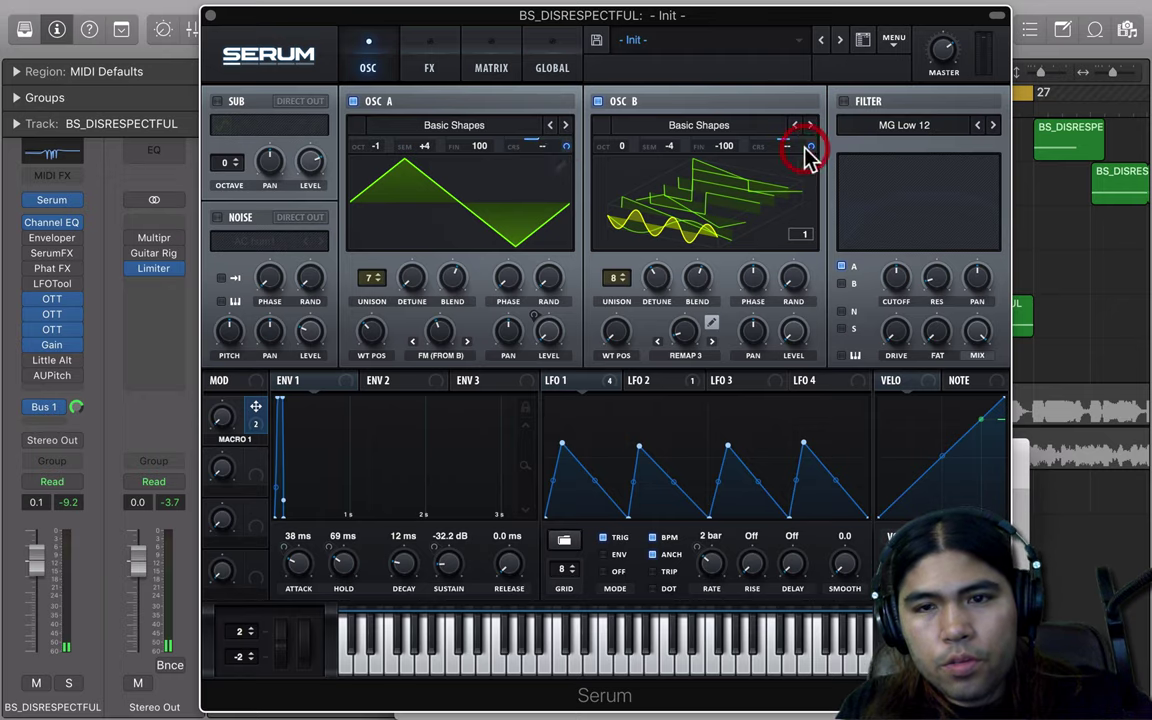
mouse_move(810, 147)
mouse_down()
mouse_move(770, 262)
mouse_move(789, 187)
mouse_up()
click(223, 440)
drag(223, 425, 225, 345)
Step: Reshape LFO 3 into a shallow rising ramp and set it to Trig mode
click(740, 381)
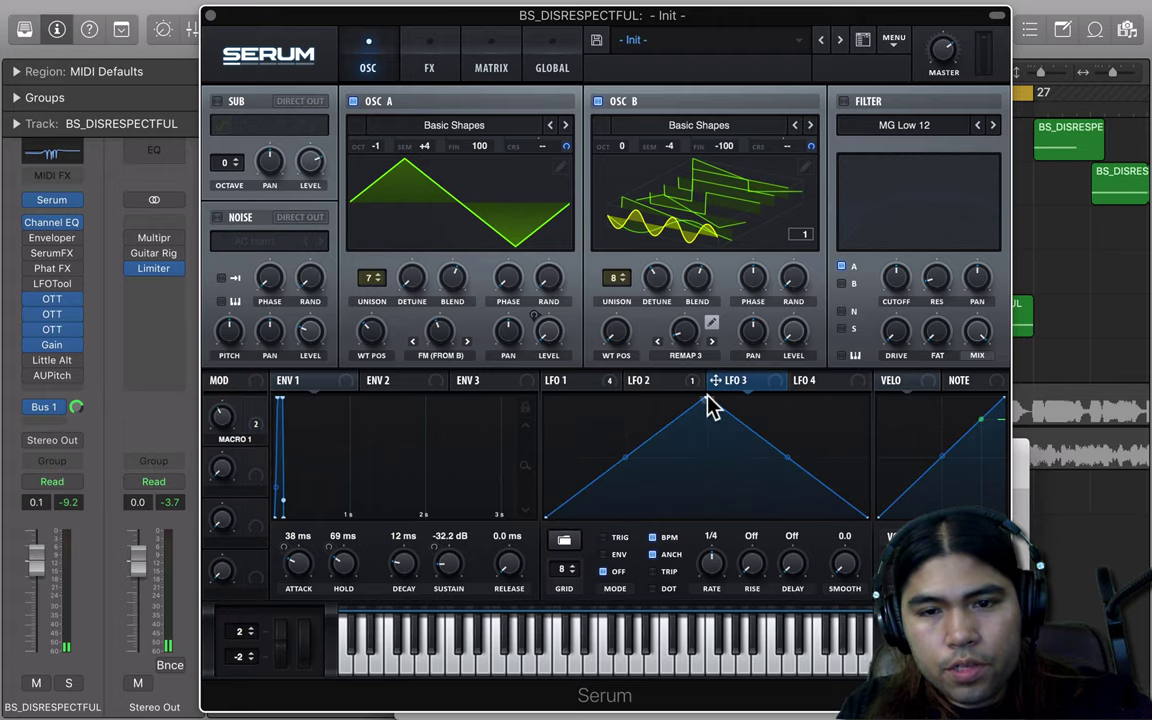
drag(707, 398, 887, 498)
click(604, 538)
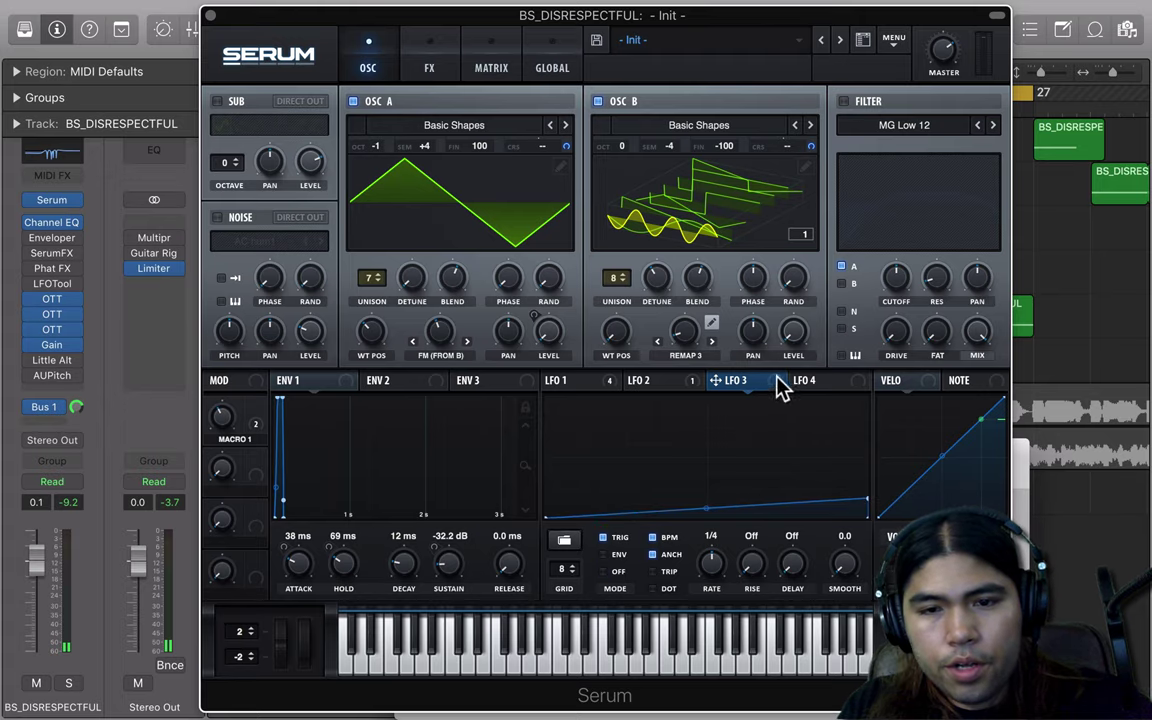
Step: Assign LFO 3 to Osc A's FM amount and coarse pitch with adjusted depths, and to Osc B's Remap 3 amount
drag(770, 392, 445, 340)
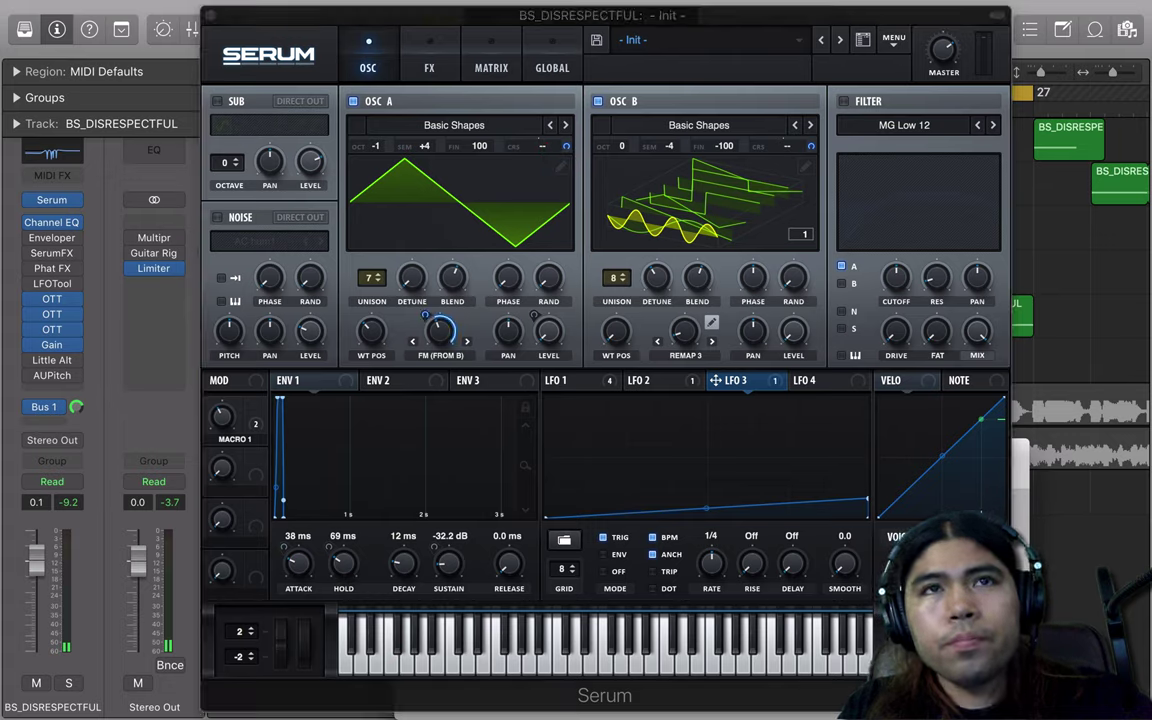
drag(422, 314, 412, 360)
drag(776, 383, 561, 152)
right_click(564, 148)
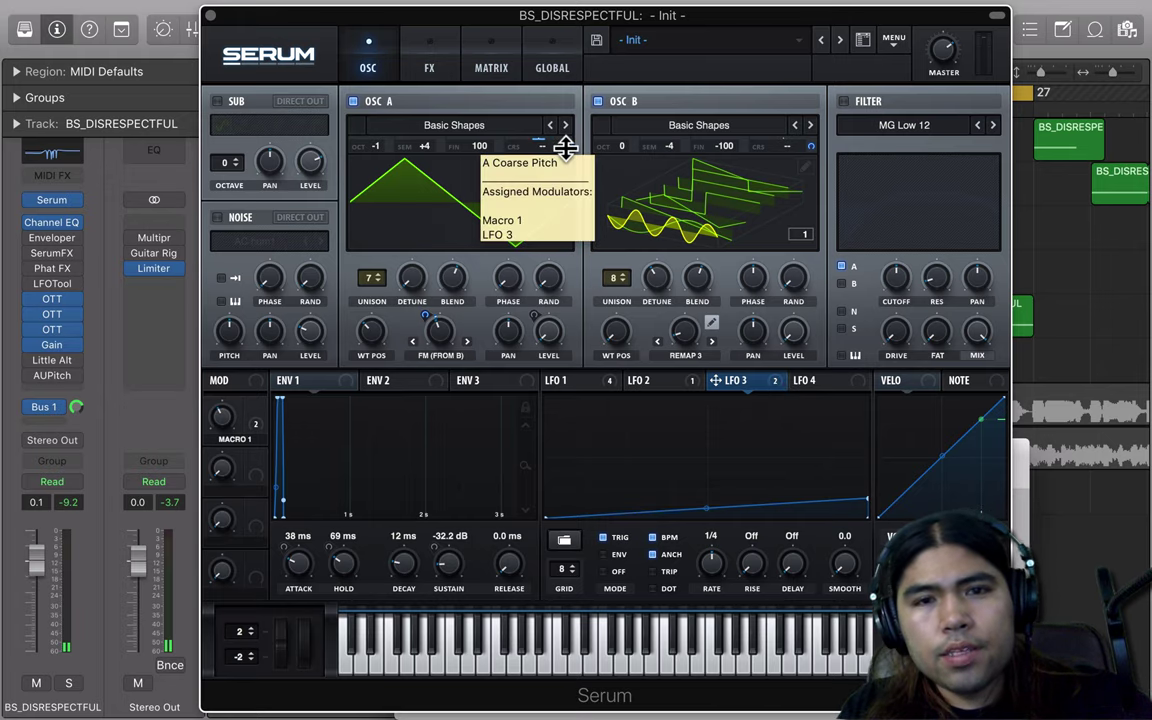
key(Escape)
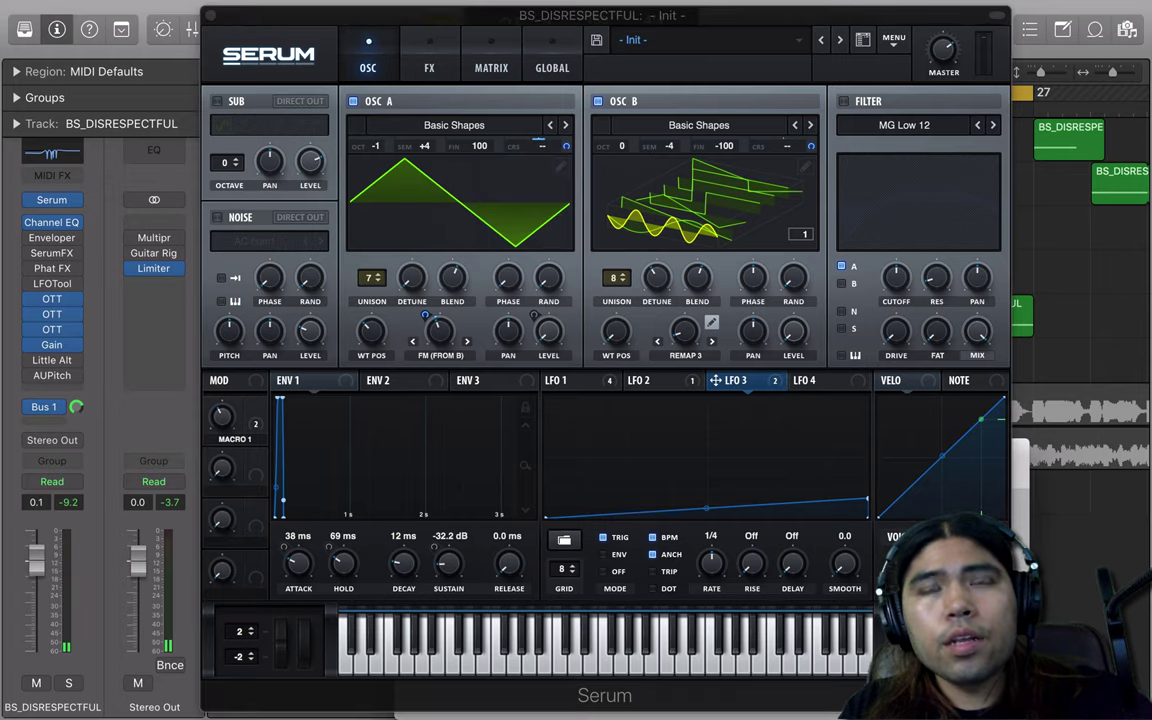
drag(566, 147, 566, 232)
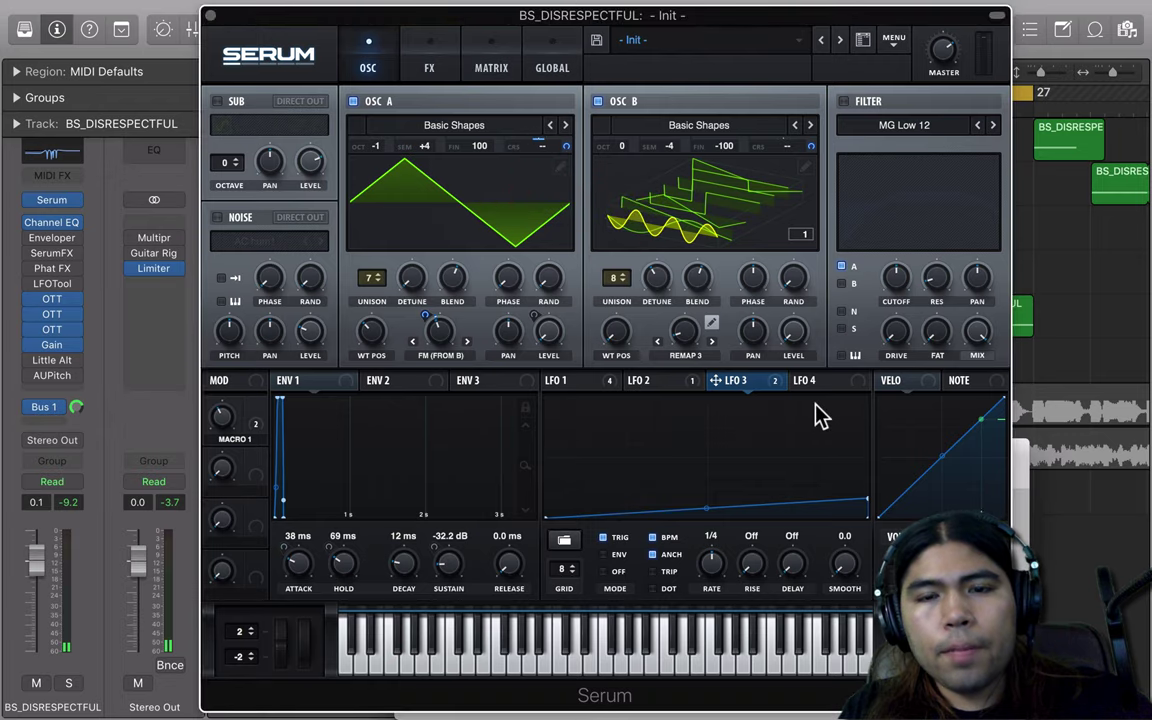
drag(765, 390, 682, 210)
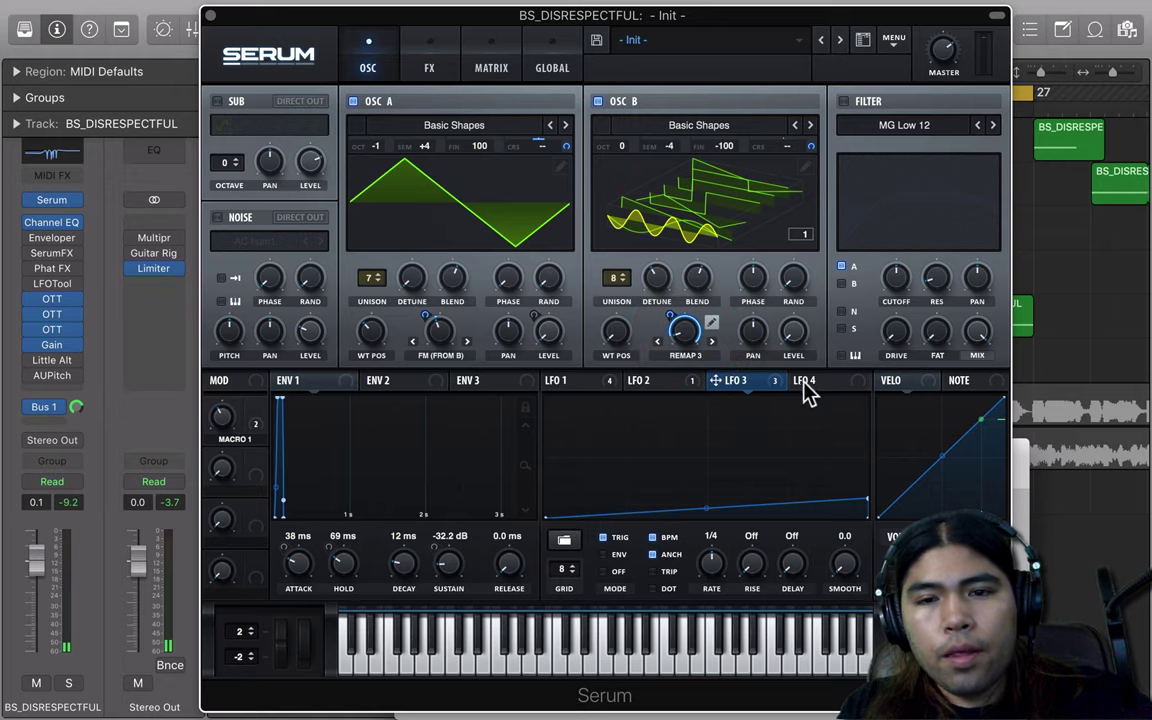
Step: Enable the filter with the Allpasses type, route Osc B into it as well and turn on key tracking
click(818, 301)
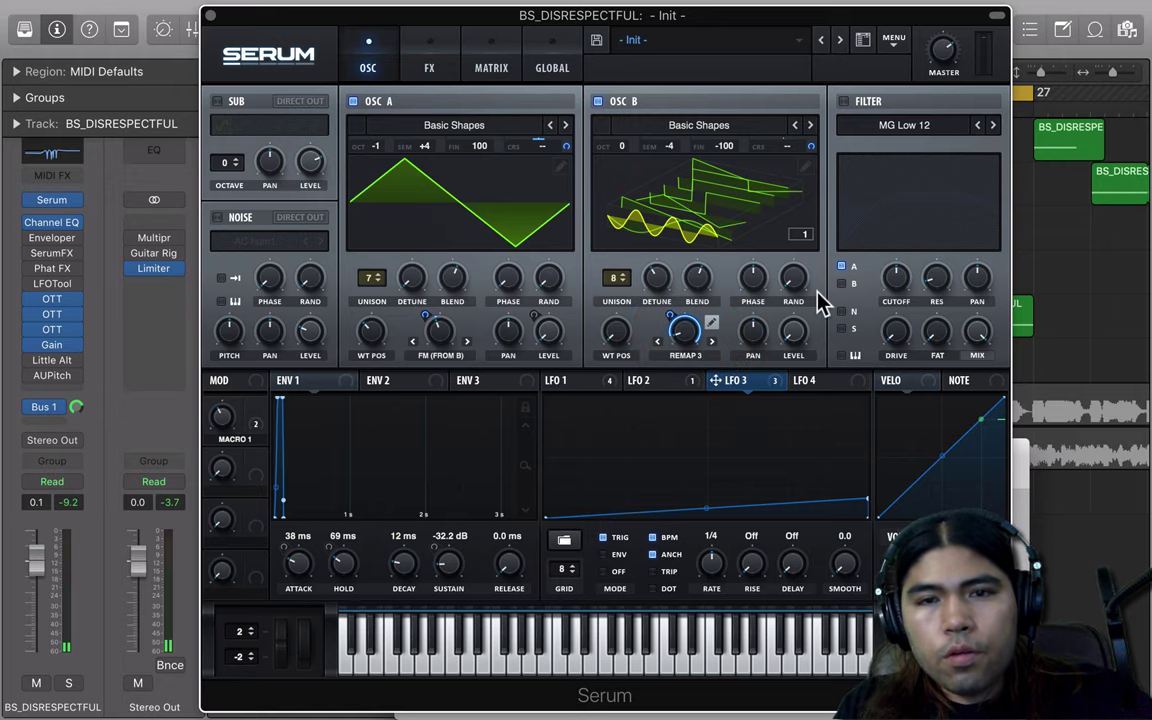
click(892, 123)
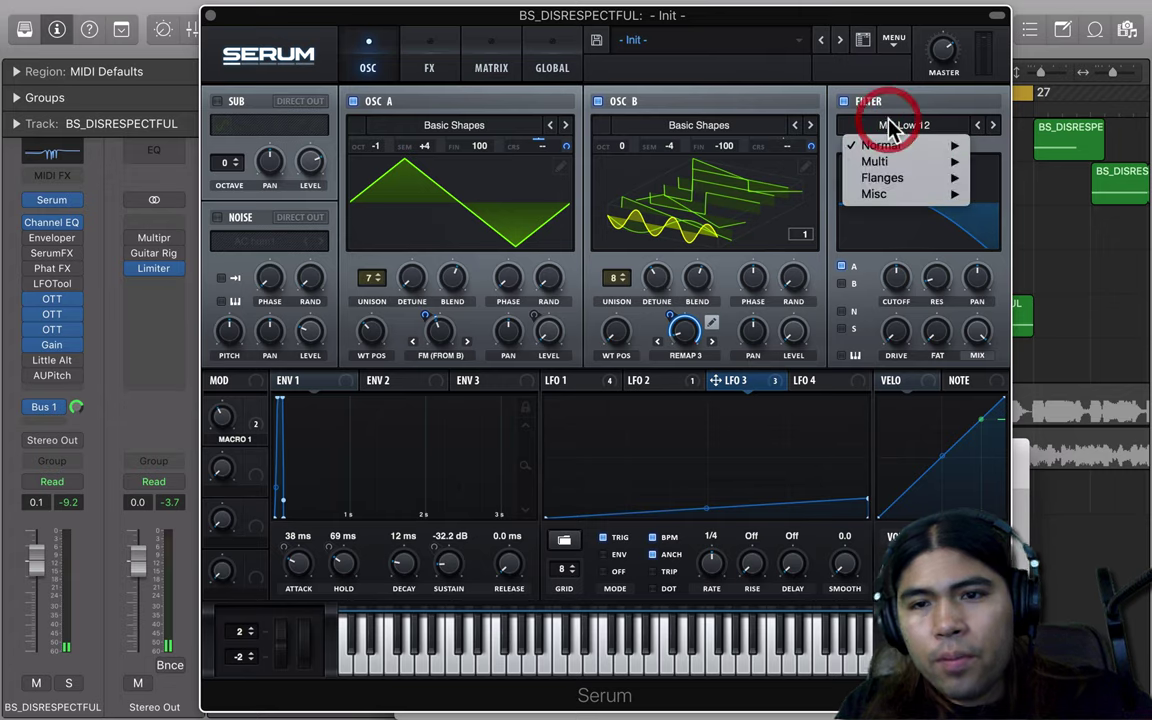
mouse_move(903, 180)
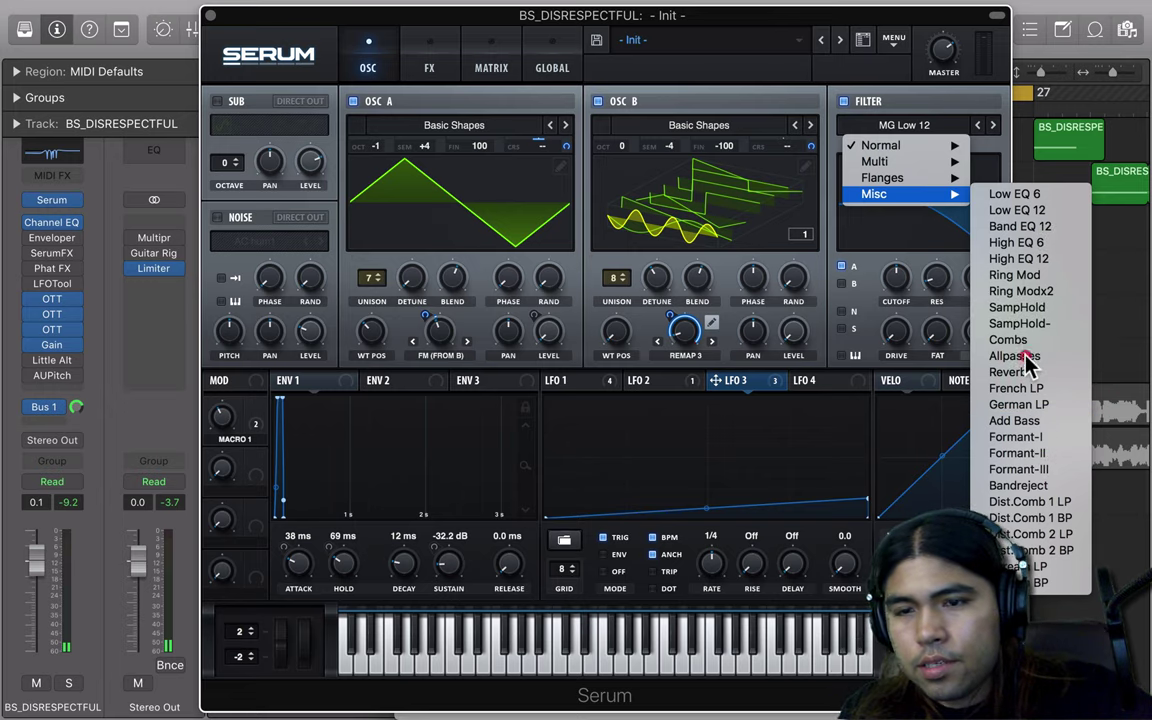
click(1014, 356)
click(842, 283)
click(850, 355)
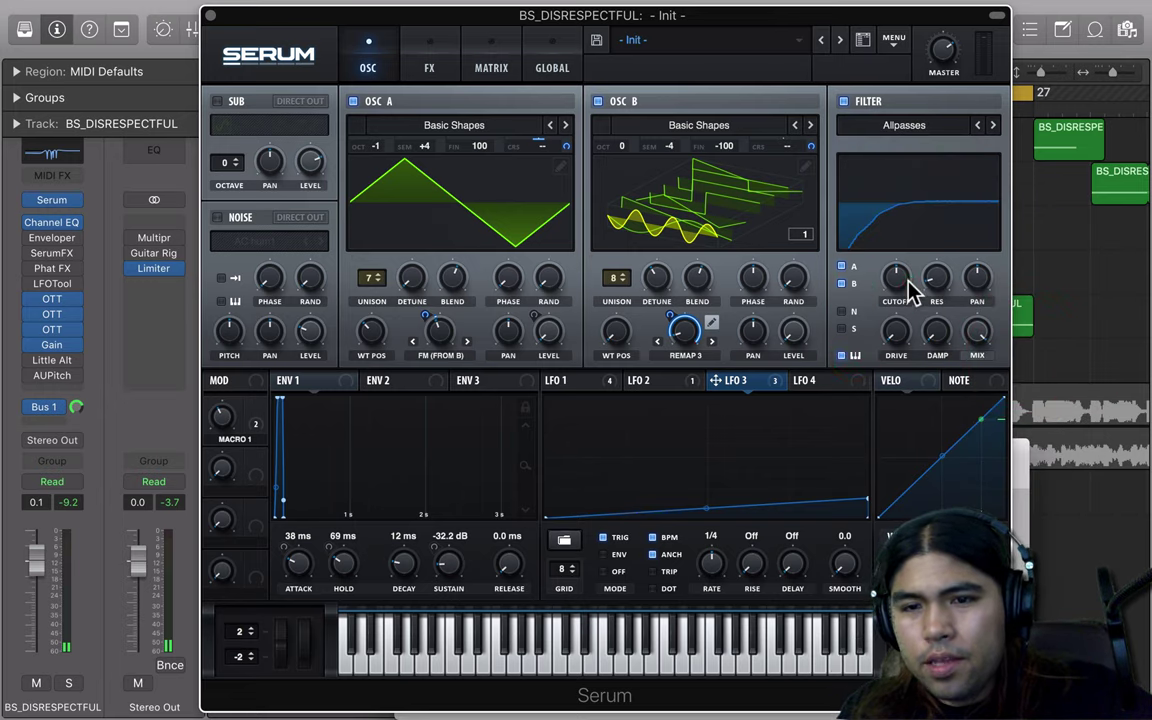
Step: Lower the filter cutoff to about 845 Hz, raise its drive and set its damp to 33%
drag(905, 284, 901, 293)
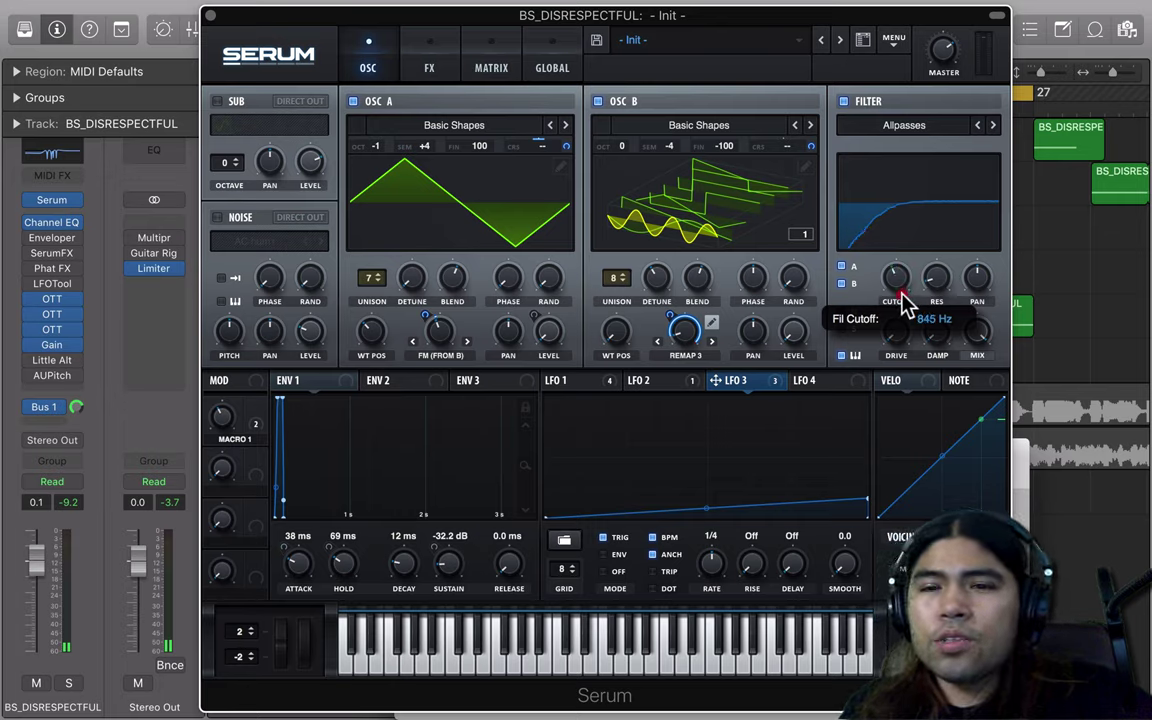
drag(900, 293, 940, 280)
click(897, 278)
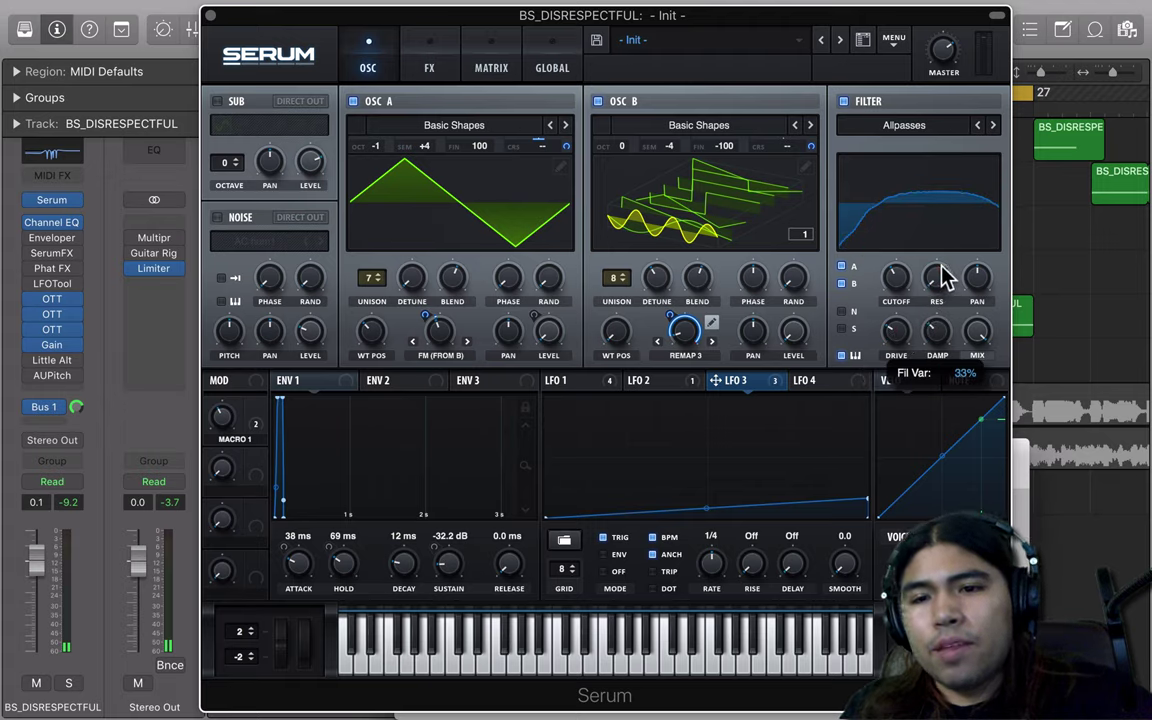
drag(948, 275, 945, 270)
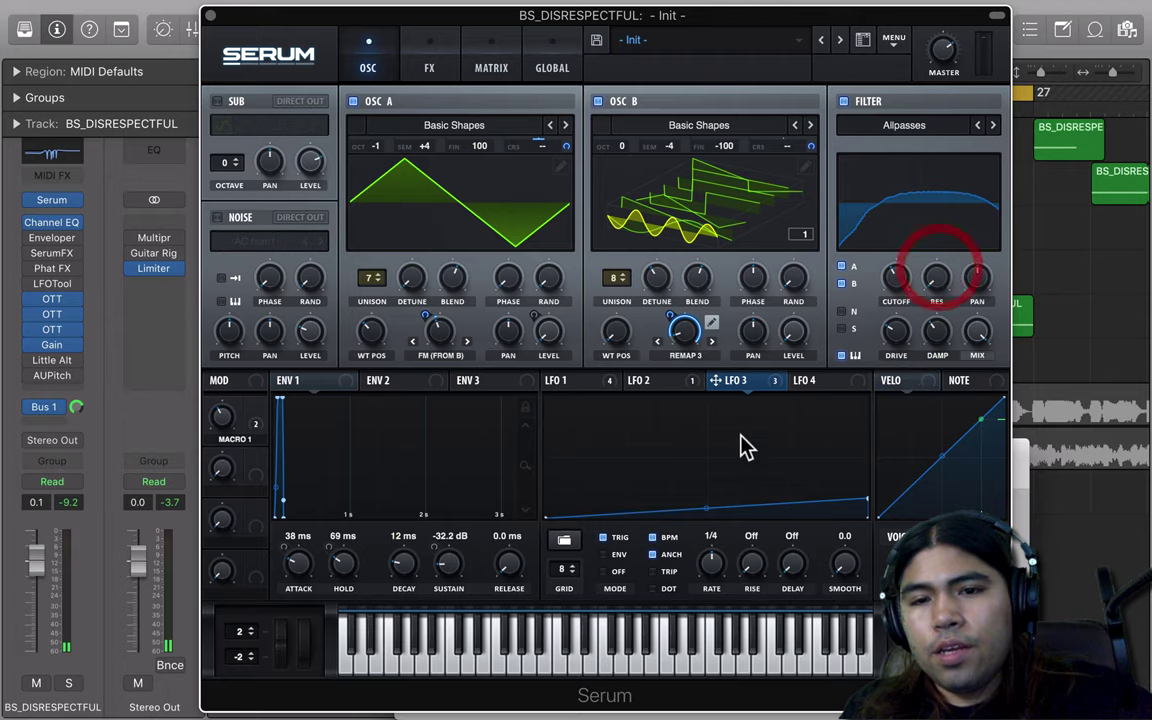
Step: Move LFO 4's peak to about a quarter of the cycle and set it to Trig mode at a 1/8 rate
click(818, 380)
drag(685, 401, 628, 398)
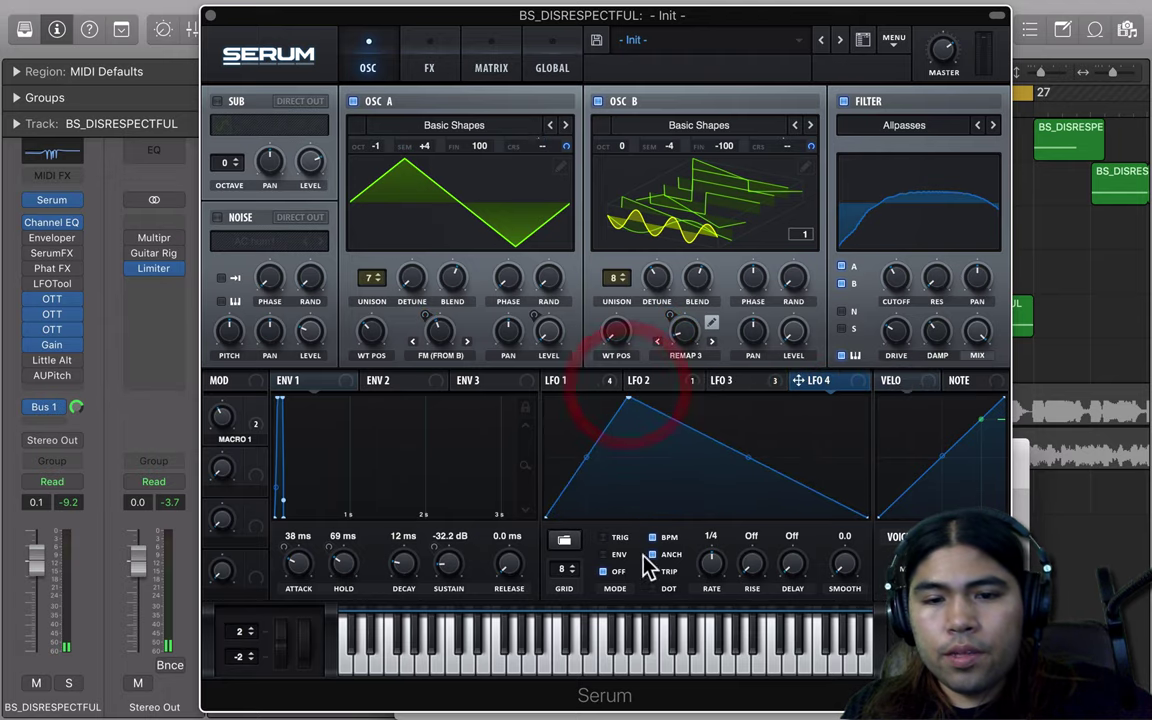
click(603, 537)
click(712, 562)
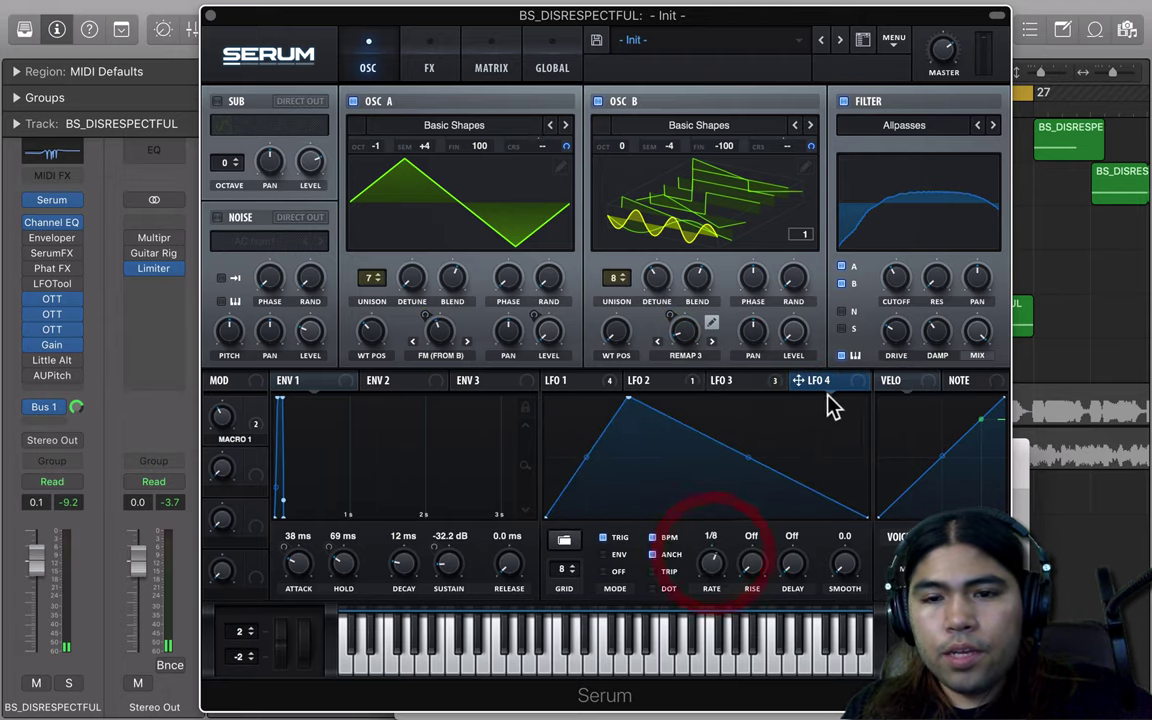
Step: Assign LFO 4 to the filter cutoff and to Osc B's Remap 3 amount
drag(830, 385, 882, 262)
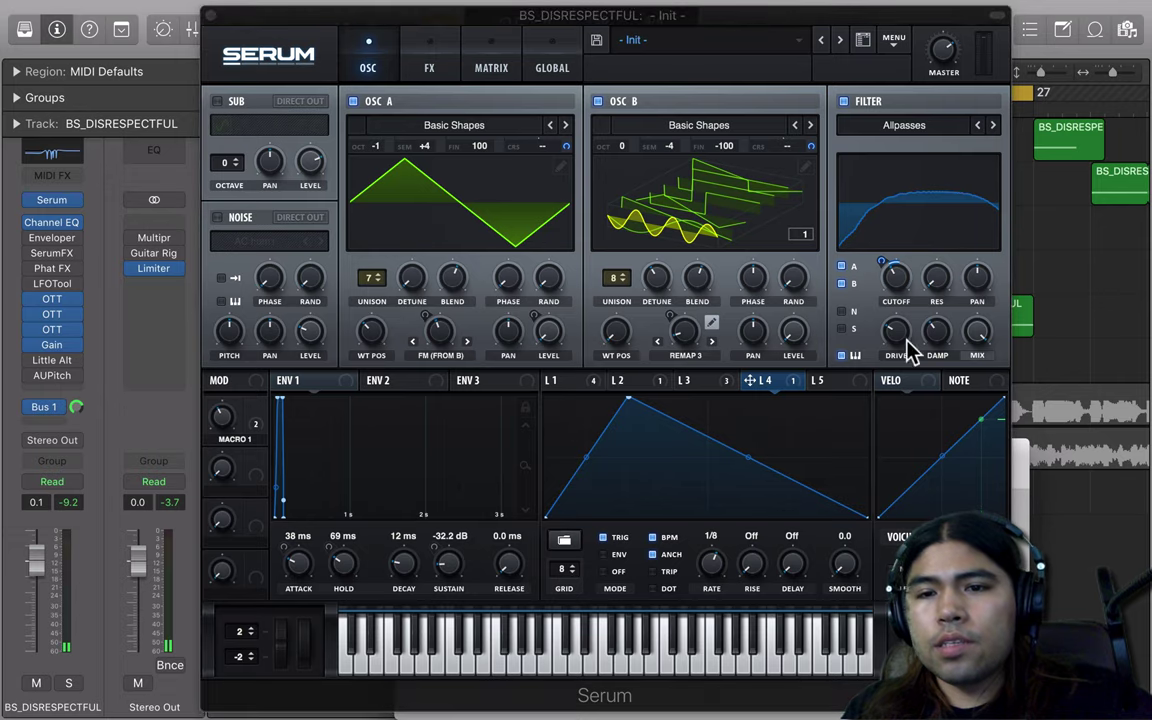
drag(750, 380, 680, 328)
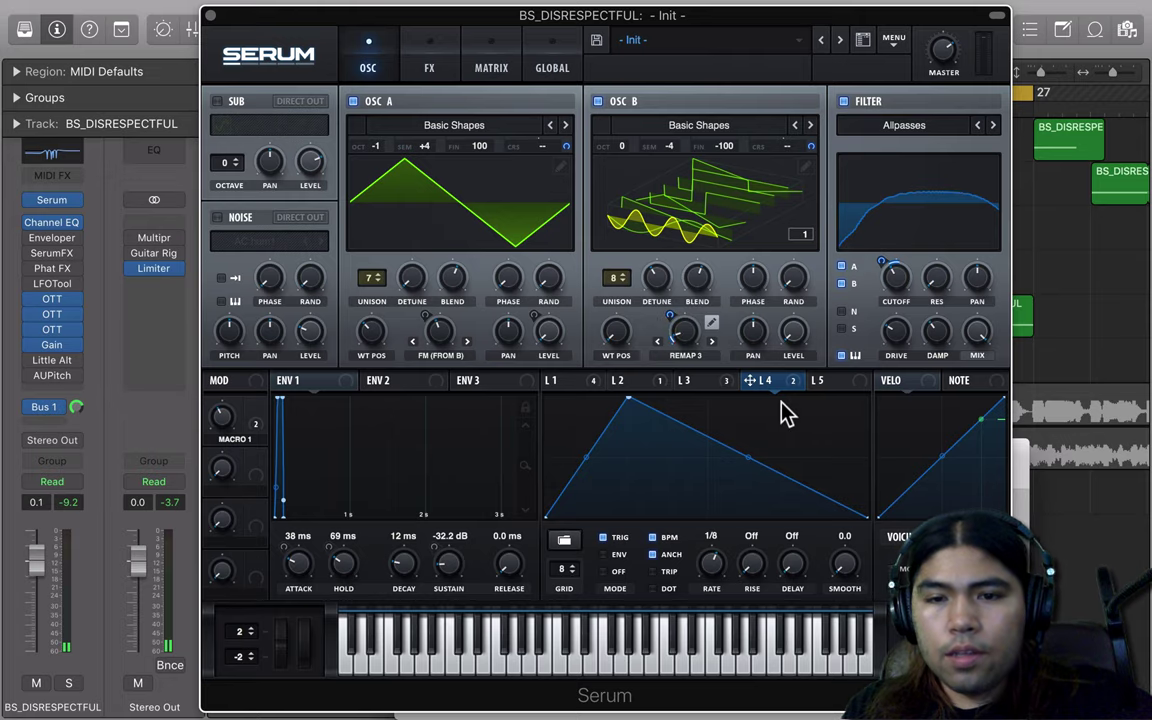
right_click(677, 340)
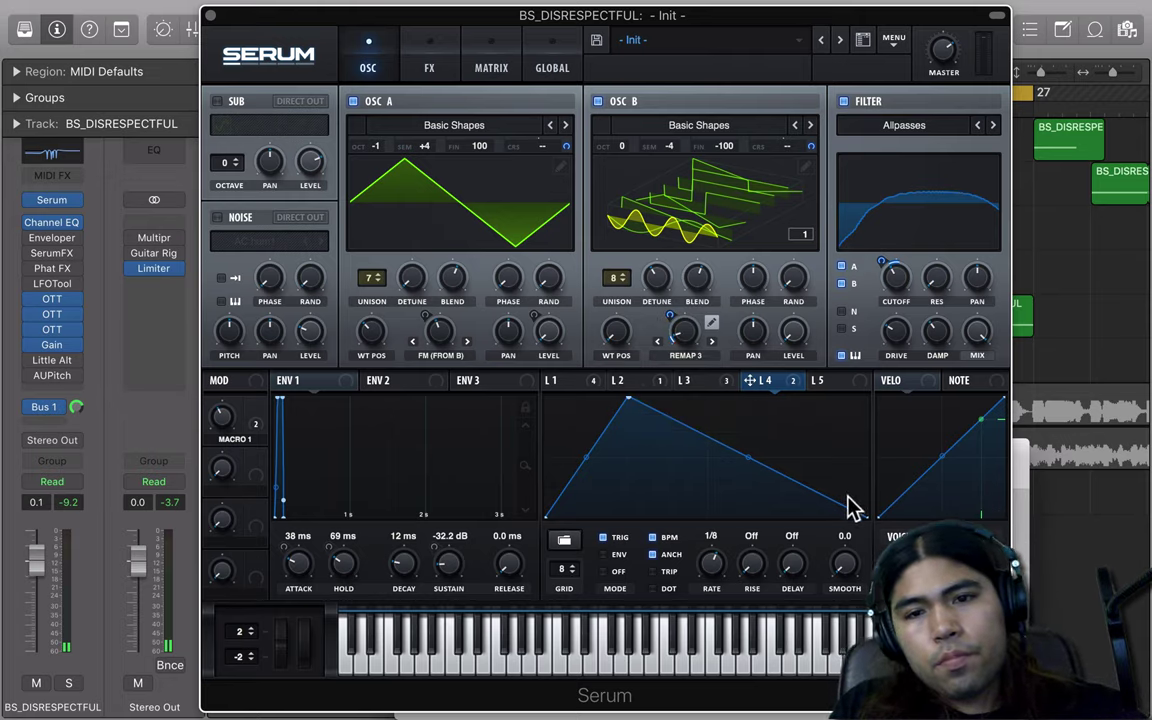
click(818, 460)
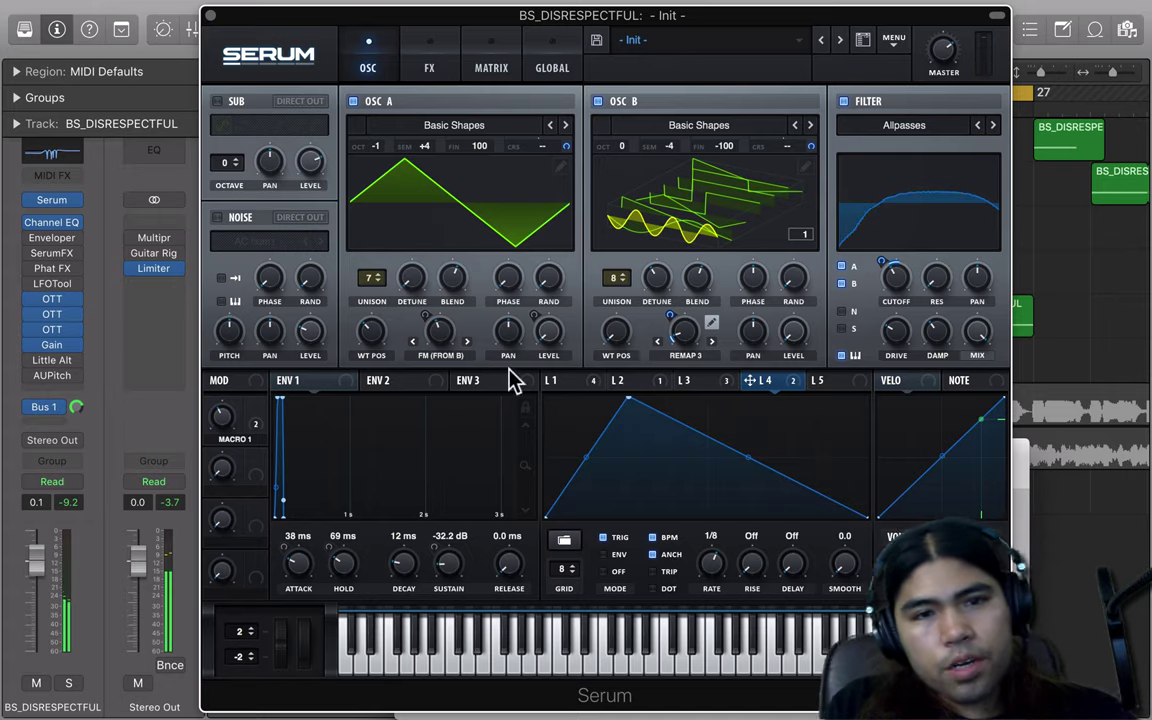
Step: Enable the effects filter, move it to the start of the effects chain and set its type to Reverb
click(432, 68)
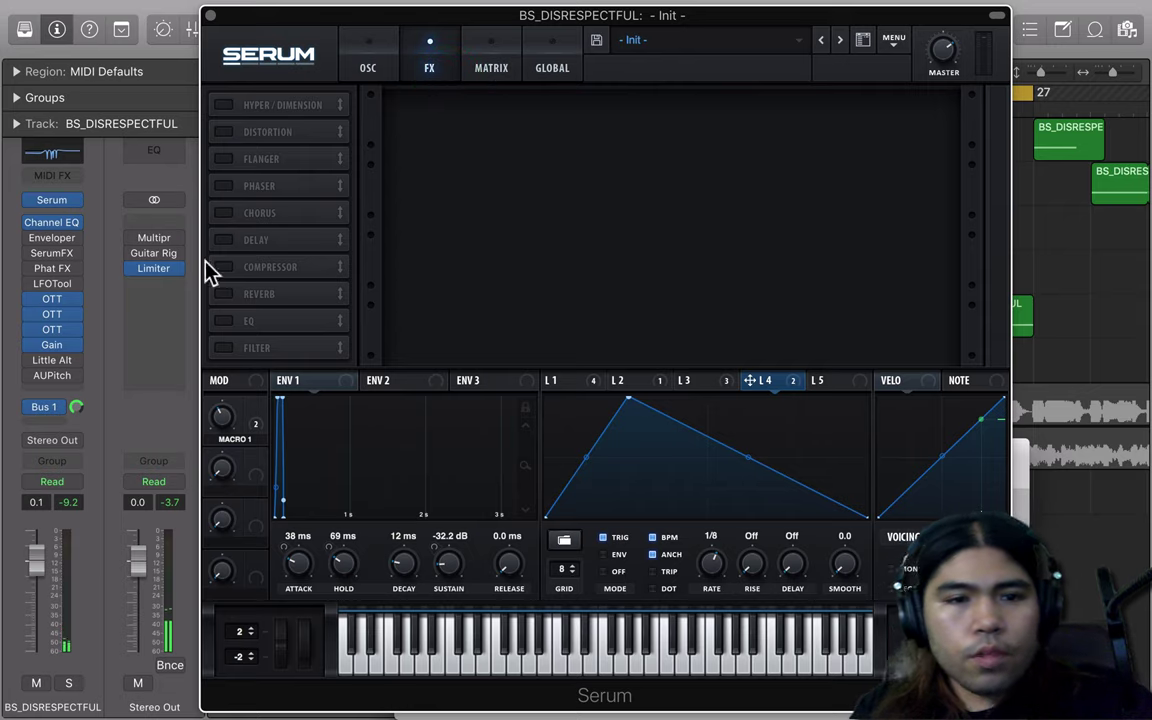
click(225, 347)
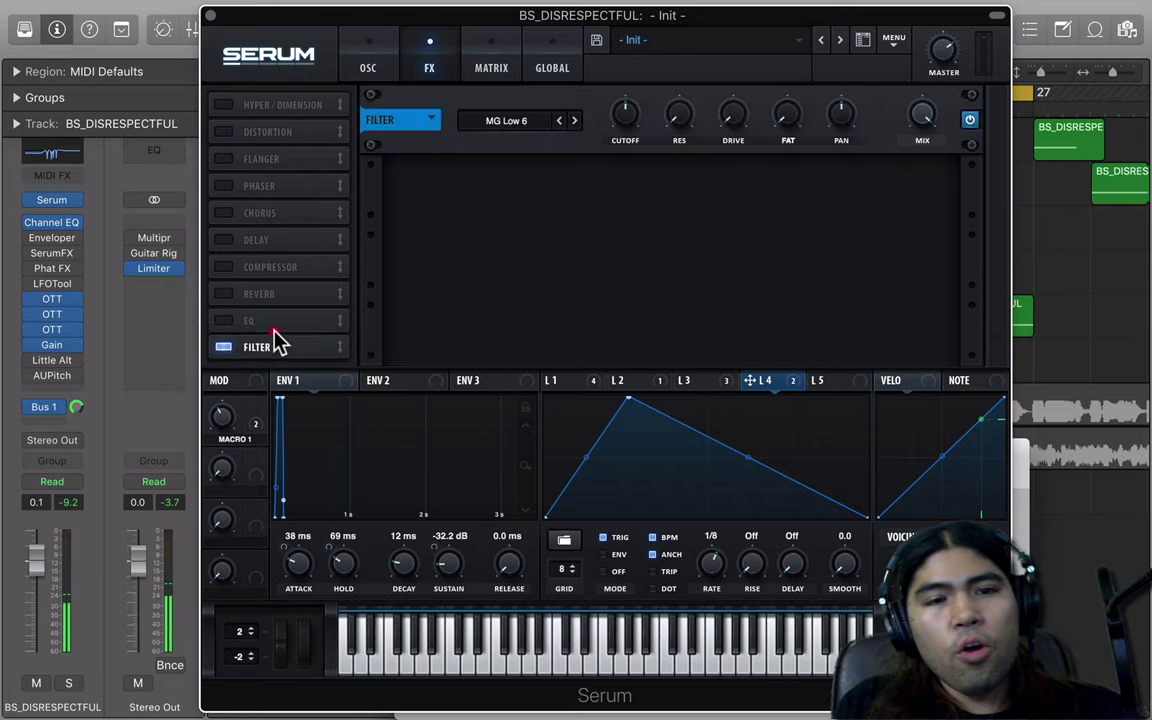
drag(278, 343, 303, 104)
click(514, 118)
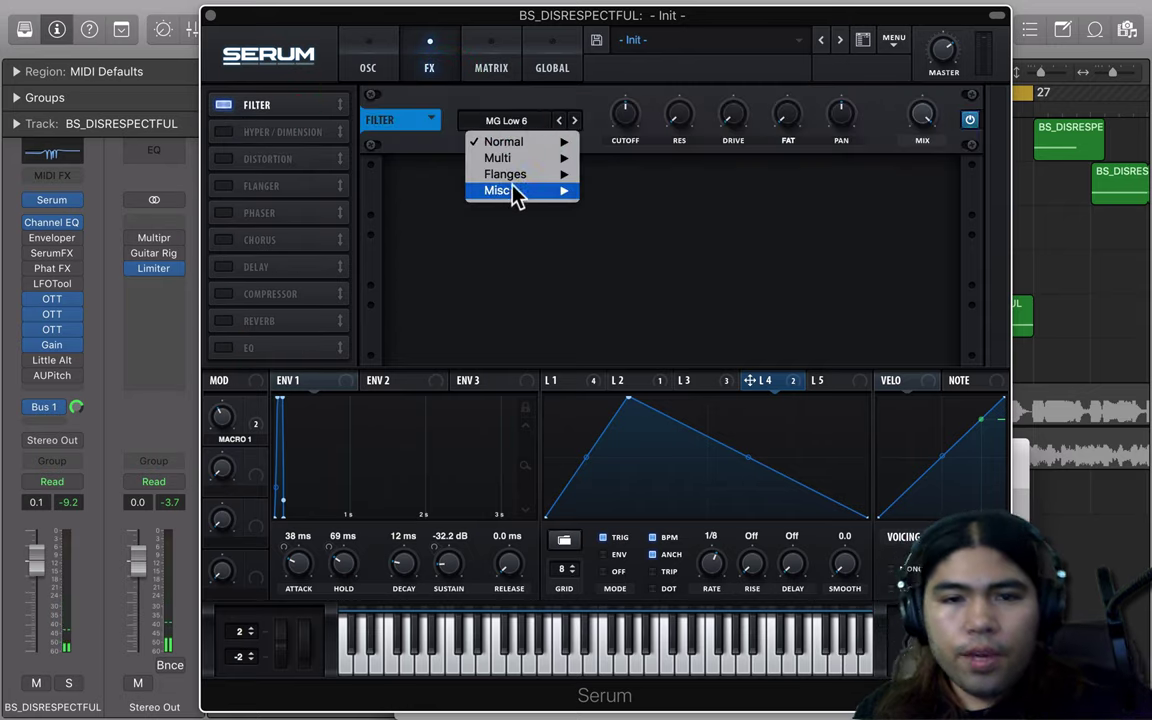
mouse_move(535, 198)
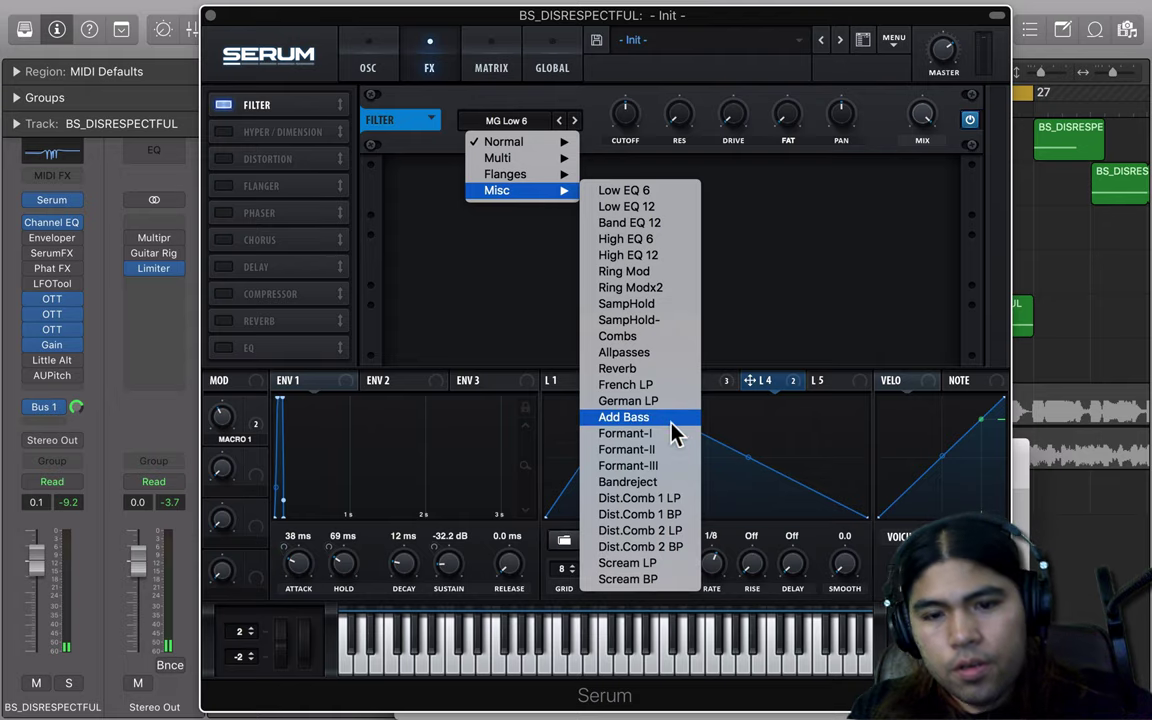
click(650, 368)
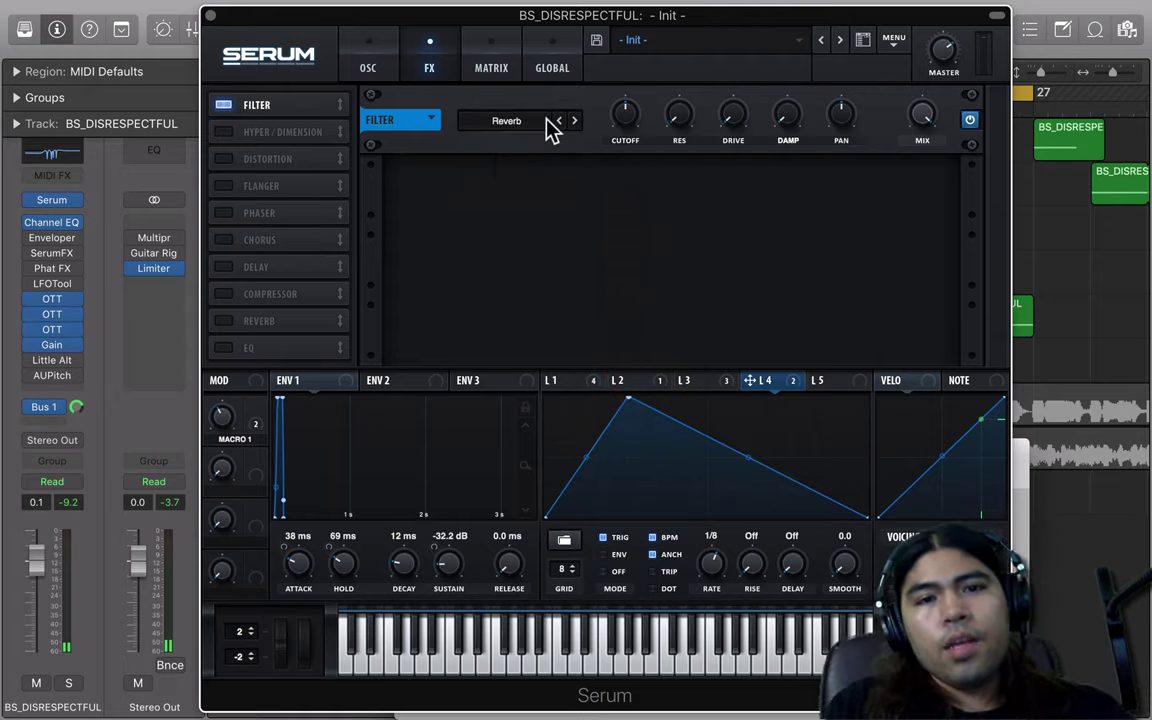
Step: Lower the effects filter's cutoff to about 215 Hz, raise its drive and reduce its mix to about 36%
drag(627, 111, 626, 125)
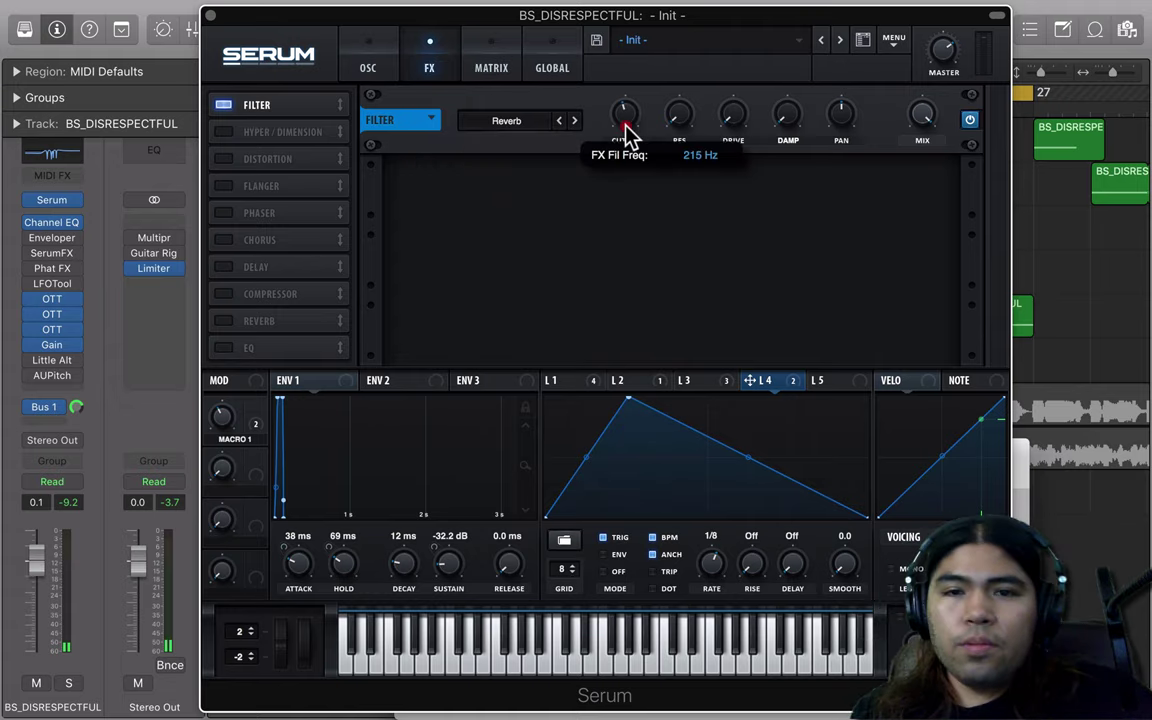
drag(733, 116, 738, 52)
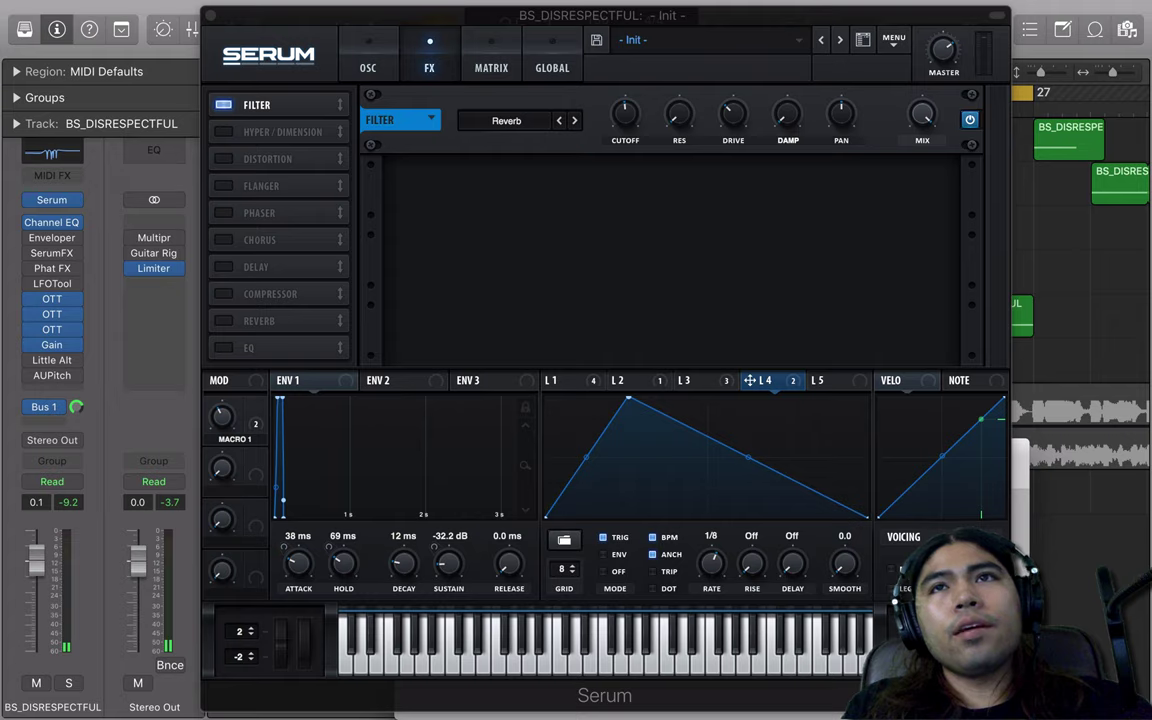
mouse_move(915, 135)
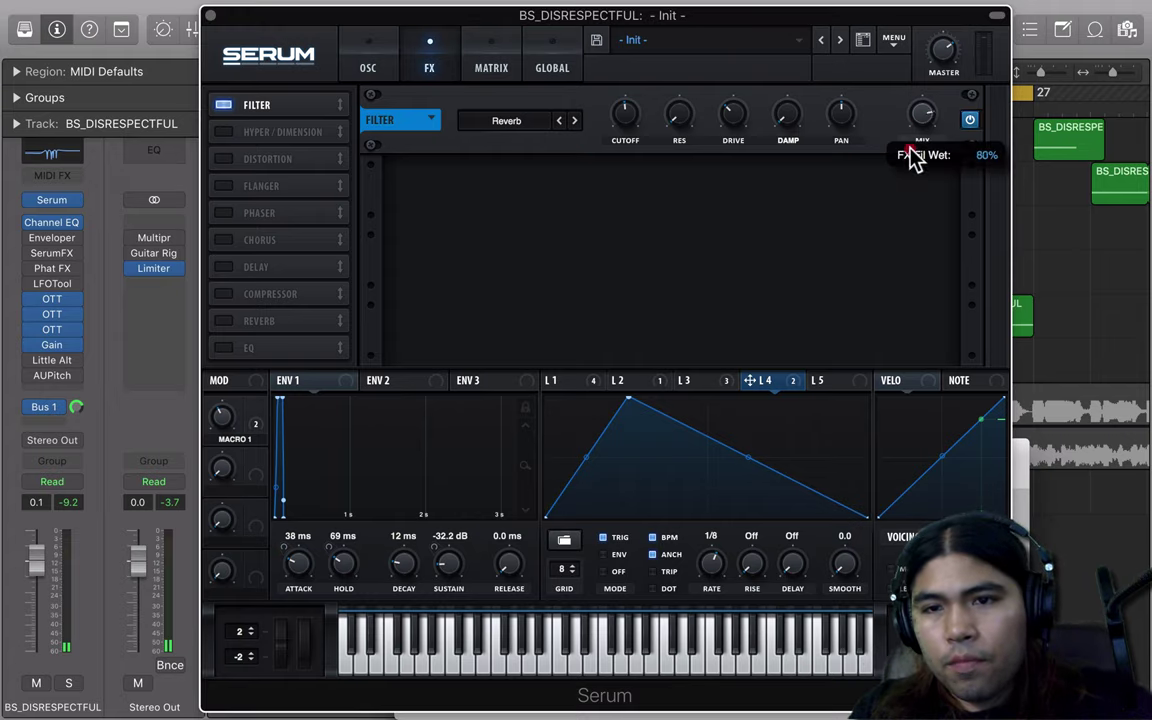
drag(897, 193, 893, 200)
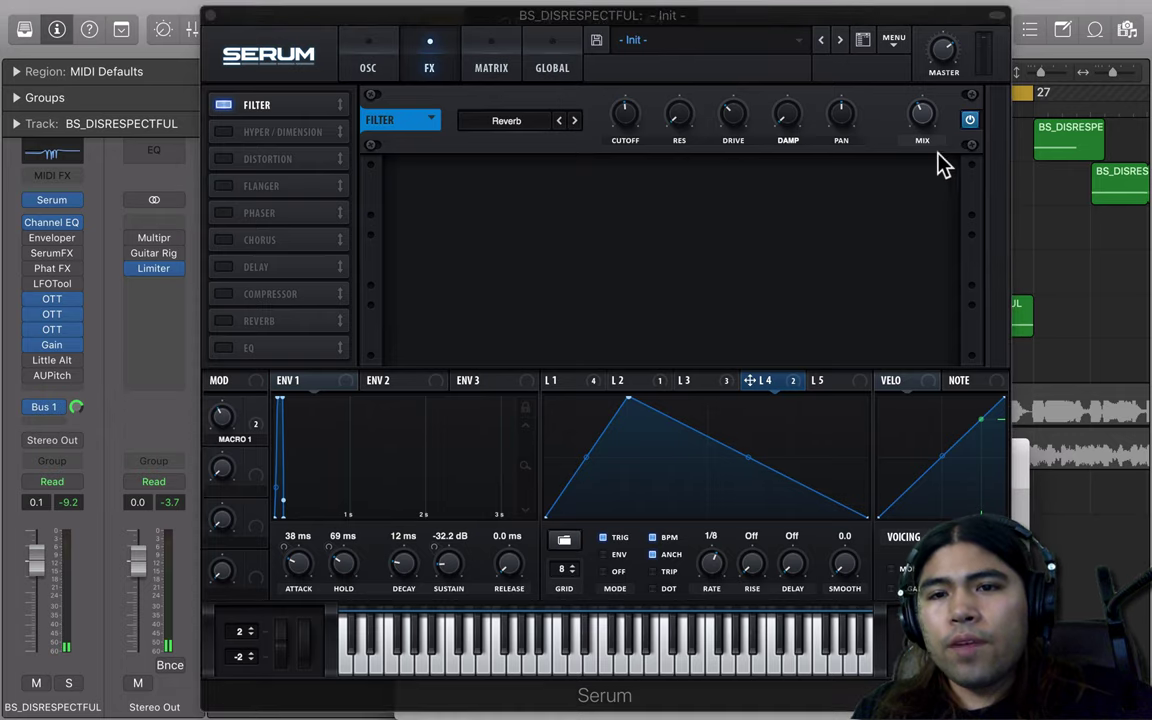
mouse_move(927, 133)
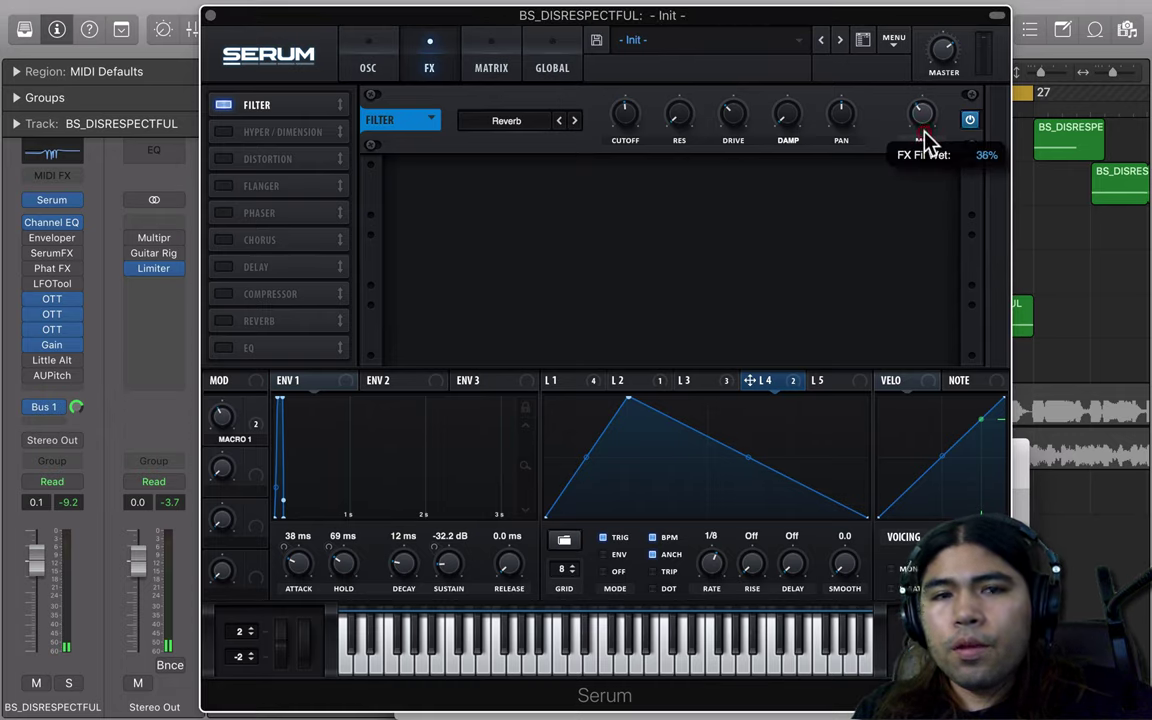
click(448, 256)
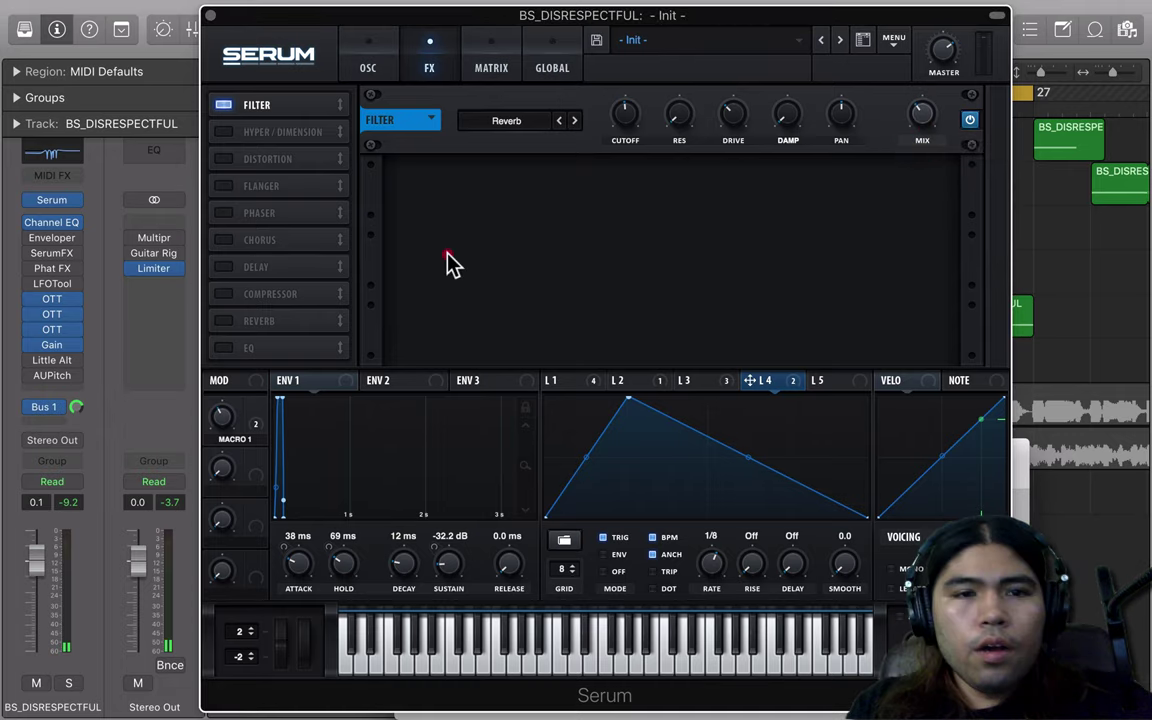
Step: Enable the distortion effect in X-Shaper mode and bend its Shaper B curve upward
click(224, 160)
click(500, 189)
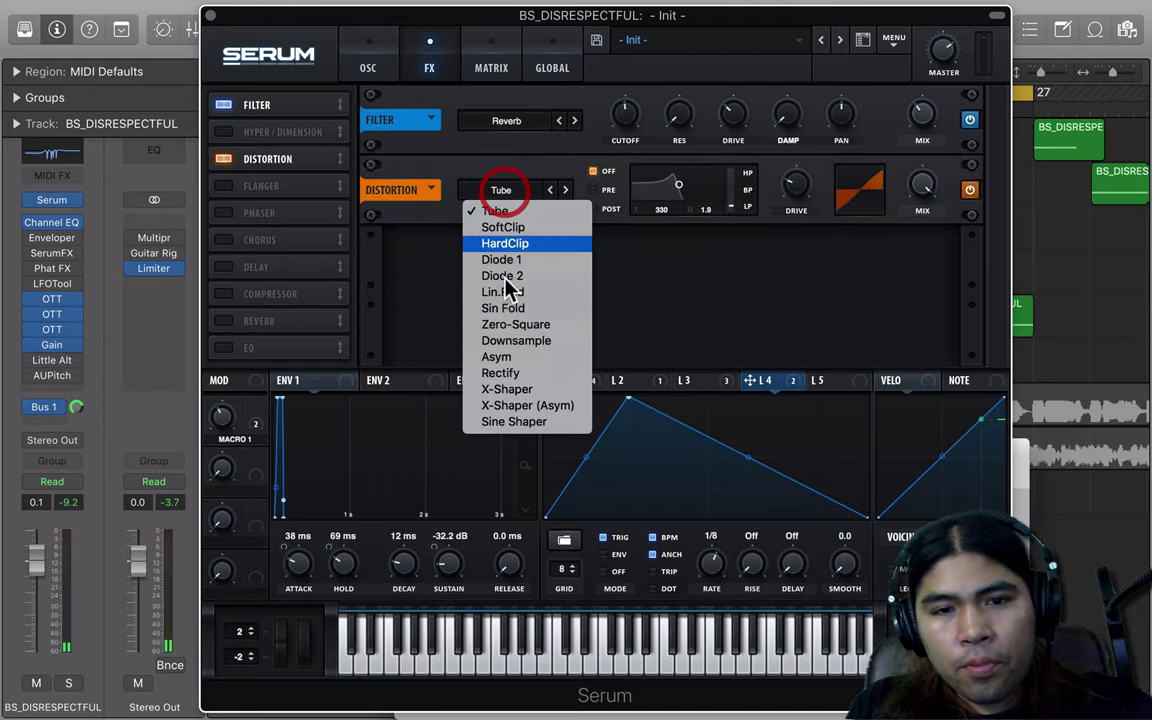
click(558, 389)
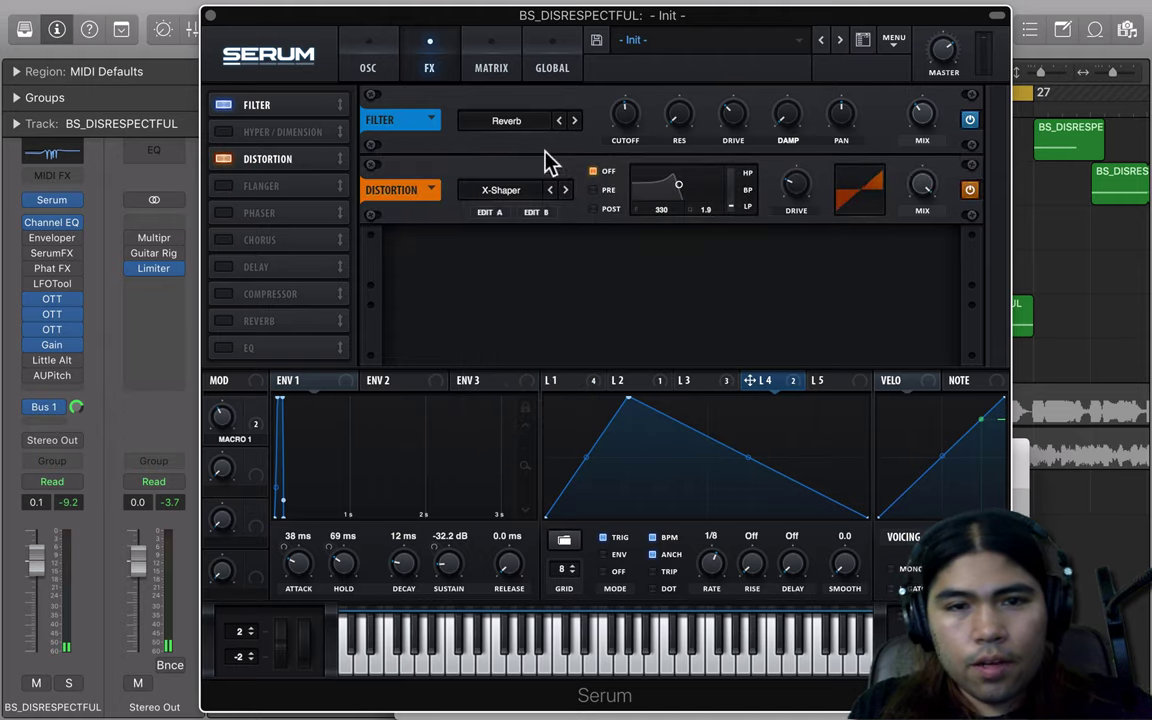
click(537, 213)
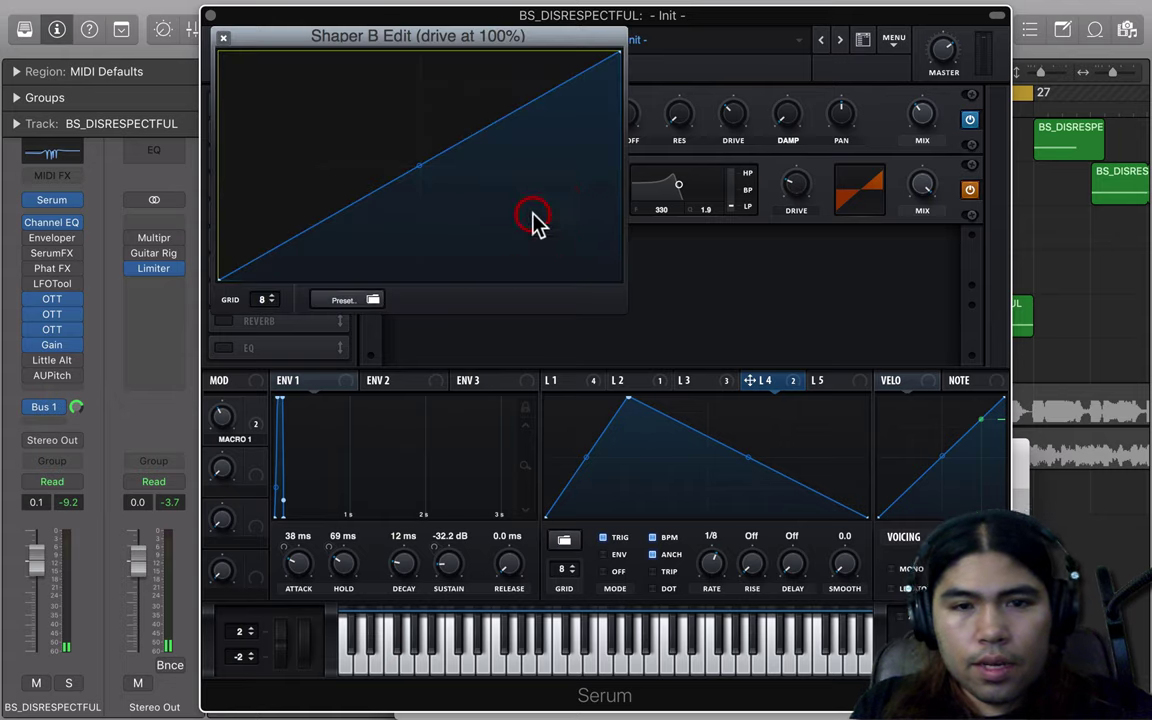
drag(432, 172, 400, 88)
click(223, 37)
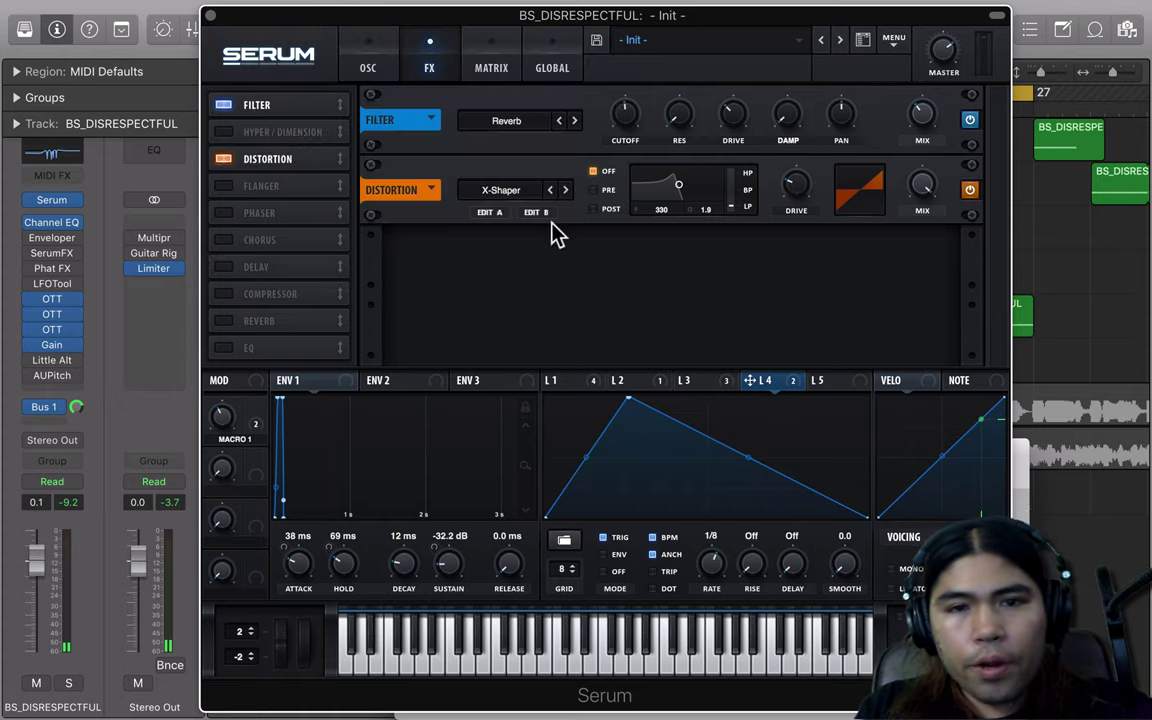
Step: Set the distortion's filter to Pre, shifted toward high-pass at 142 Hz with Q 2.4, and turn its drive up fully
click(596, 190)
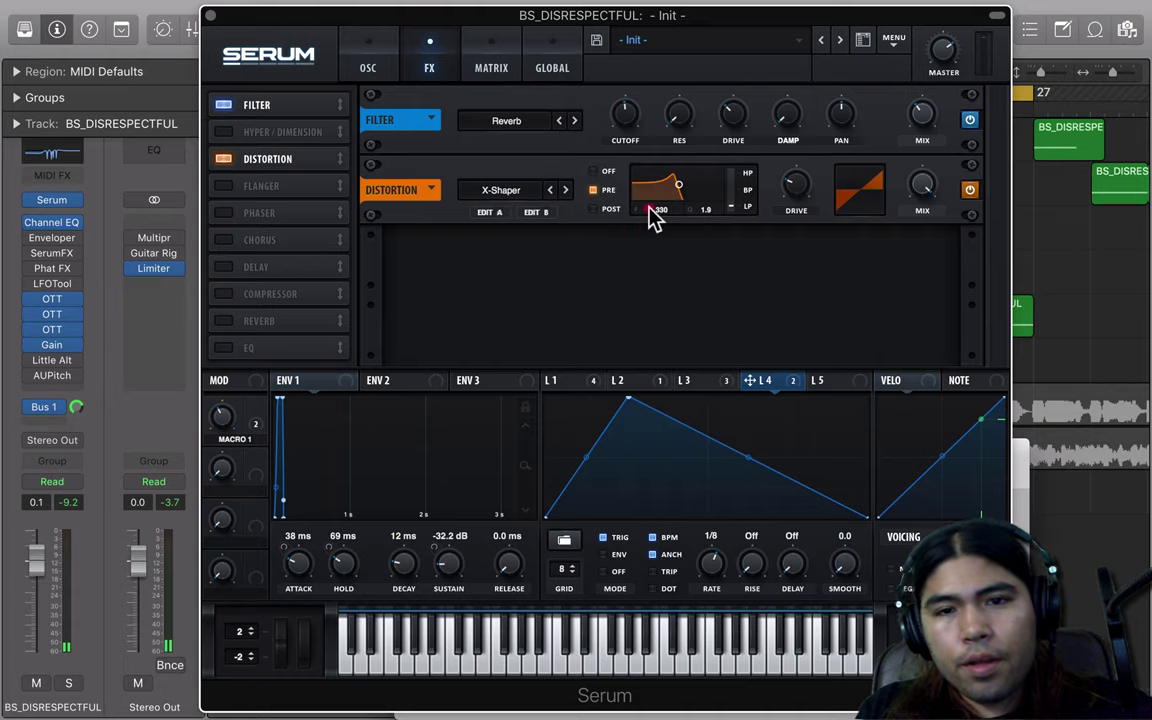
drag(651, 216, 741, 3)
click(741, 42)
drag(798, 201, 798, 3)
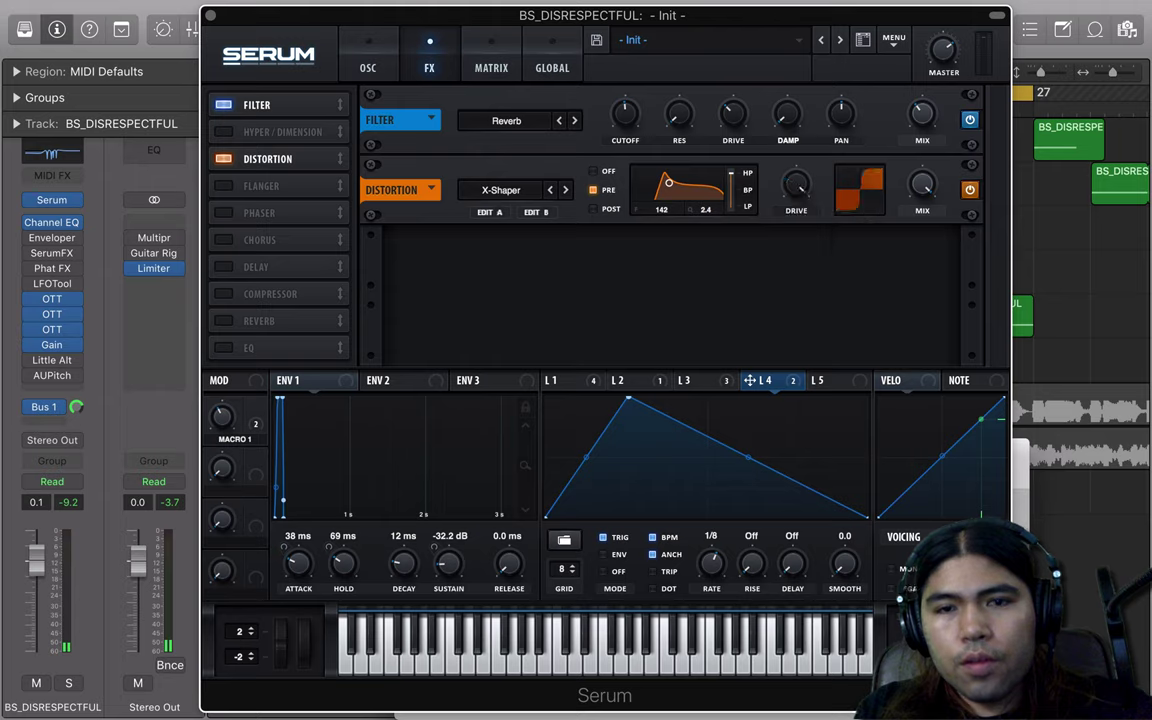
click(610, 320)
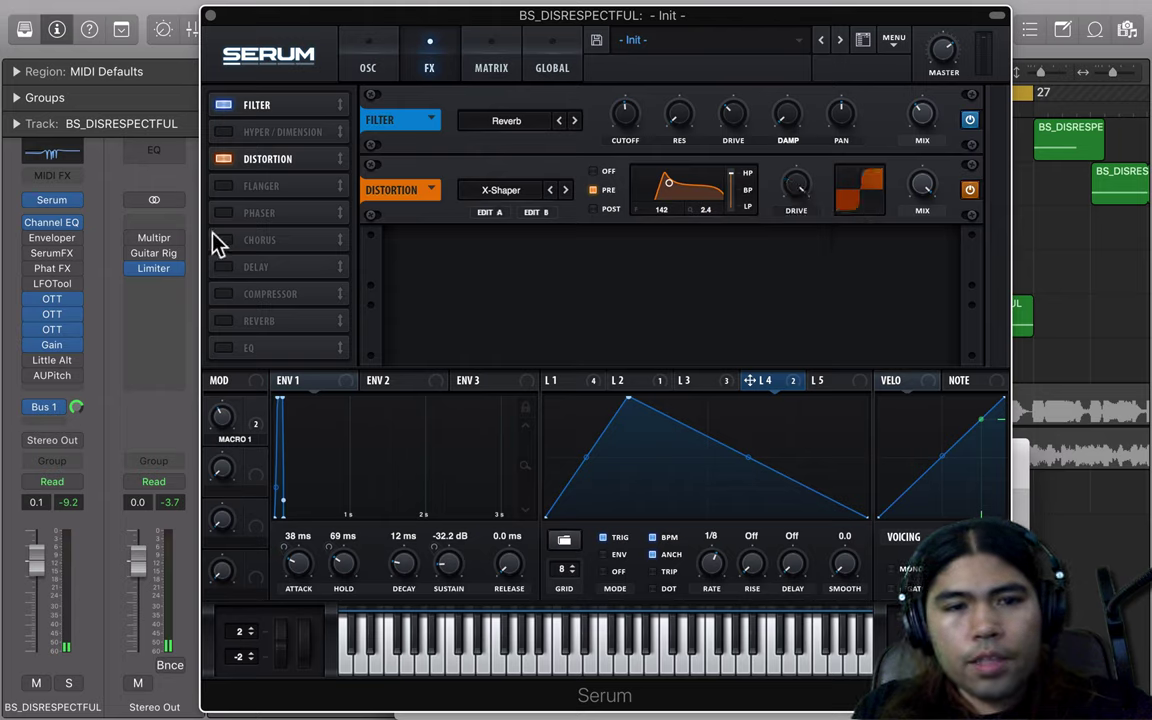
Step: Enable the chorus and turn its rate, Delay 1 and depth down to minimum
click(262, 240)
drag(484, 252, 485, 393)
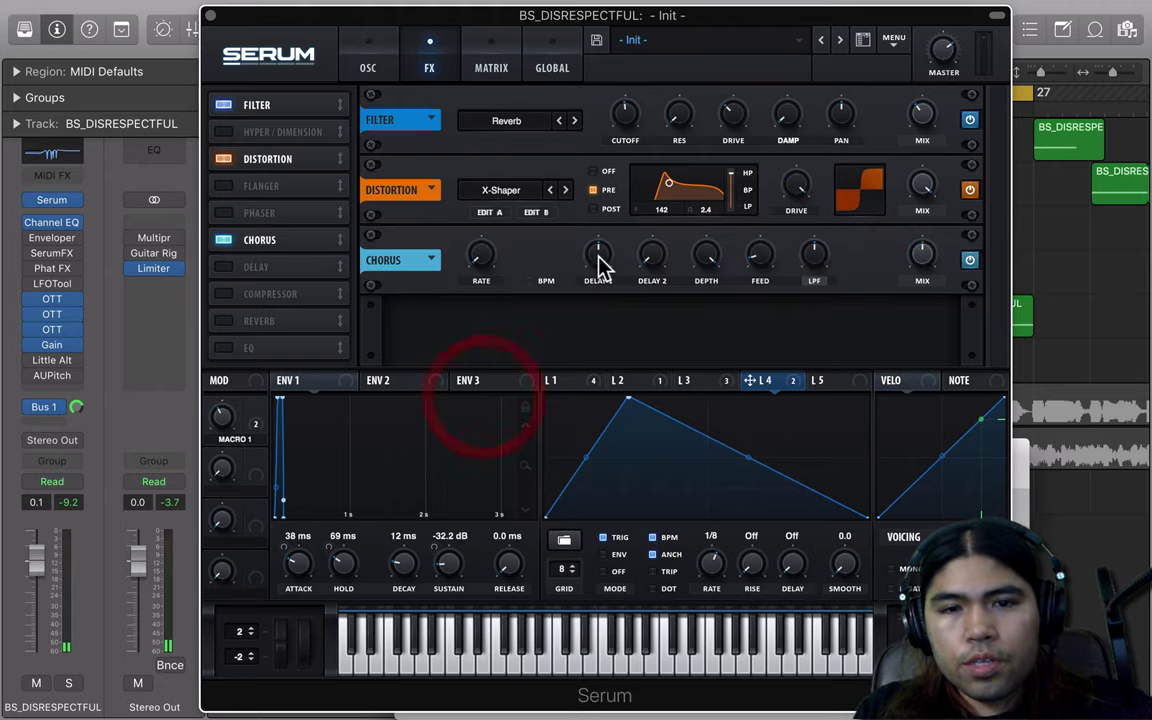
drag(598, 256, 571, 496)
drag(712, 245, 532, 579)
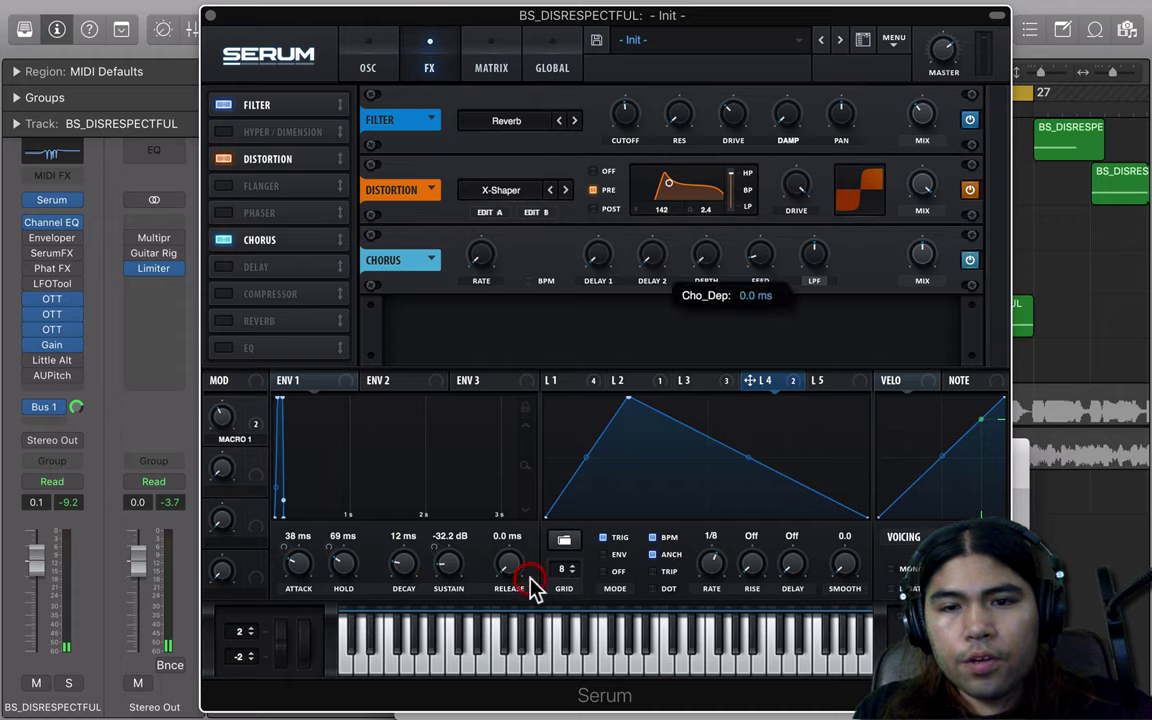
Step: Raise the chorus feedback to about half, switch its filter to HPF, and raise its mix with LFO 1 assigned to it
click(757, 262)
drag(754, 256, 760, 181)
click(815, 279)
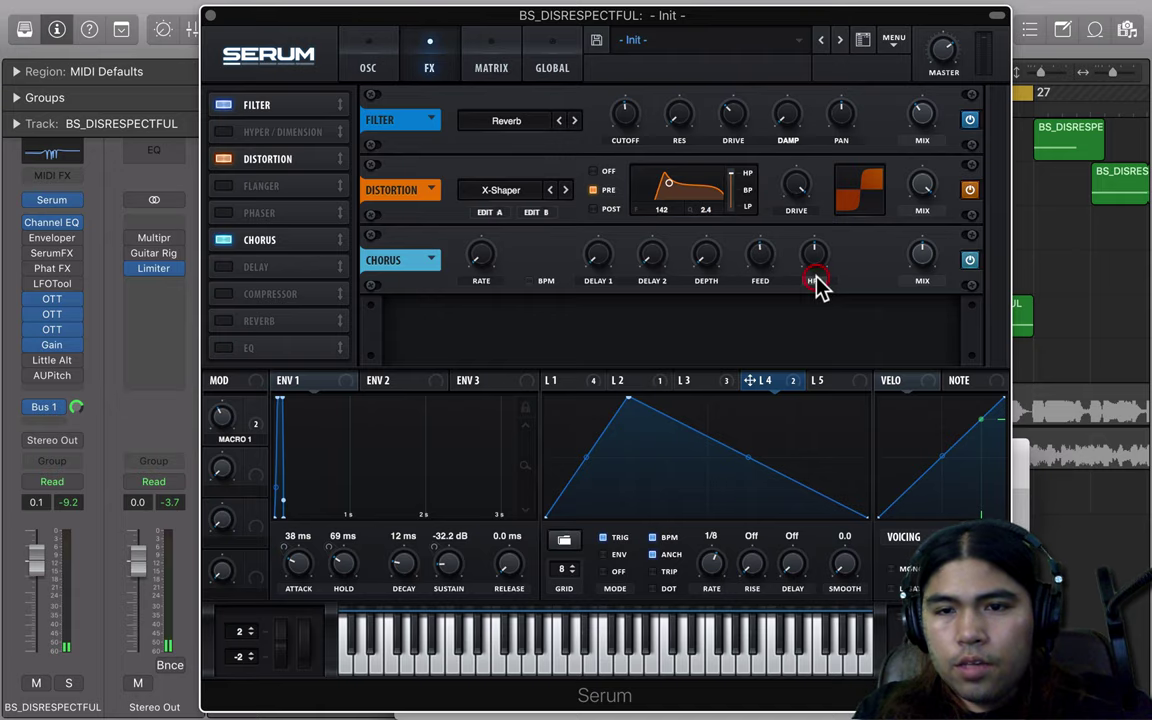
drag(925, 262, 920, 195)
drag(550, 380, 911, 256)
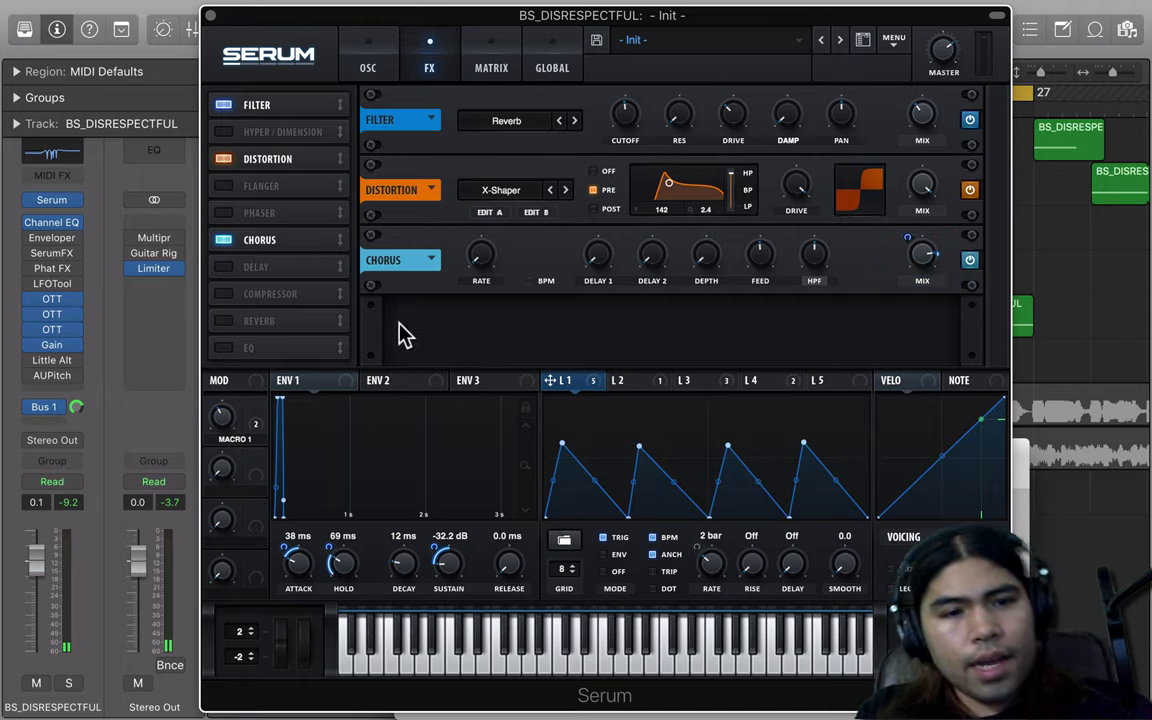
Step: Enable the compressor in multiband mode and lower its mix to about 47
click(224, 295)
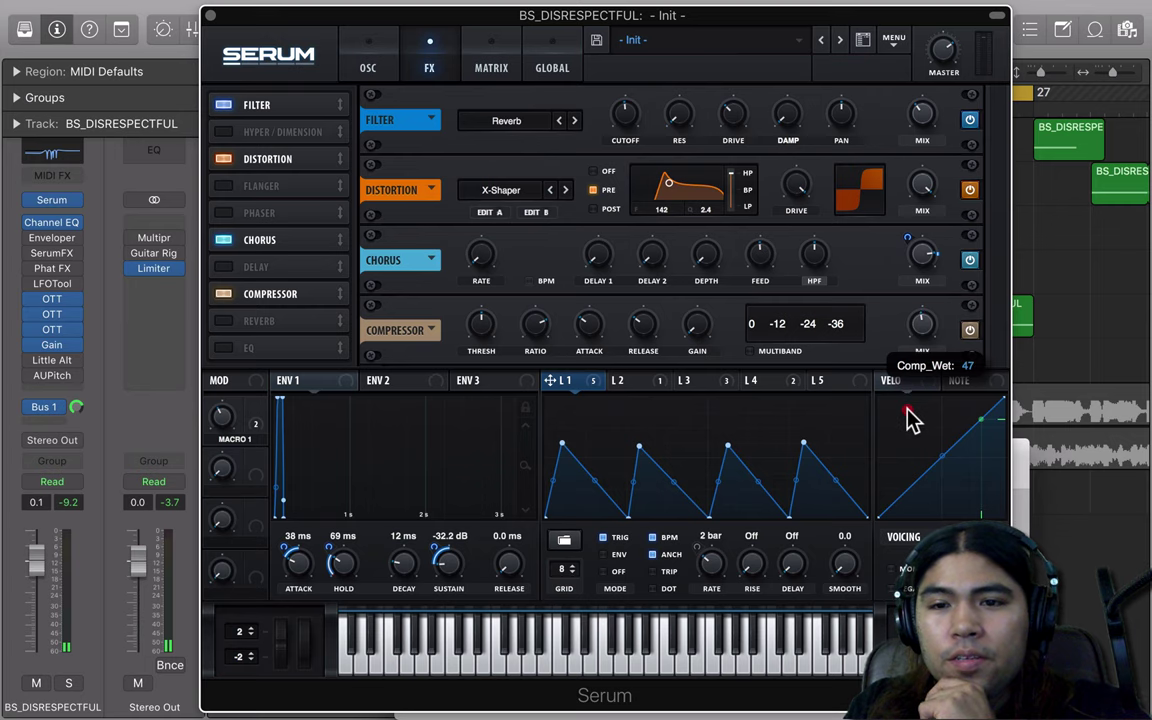
drag(907, 409, 906, 411)
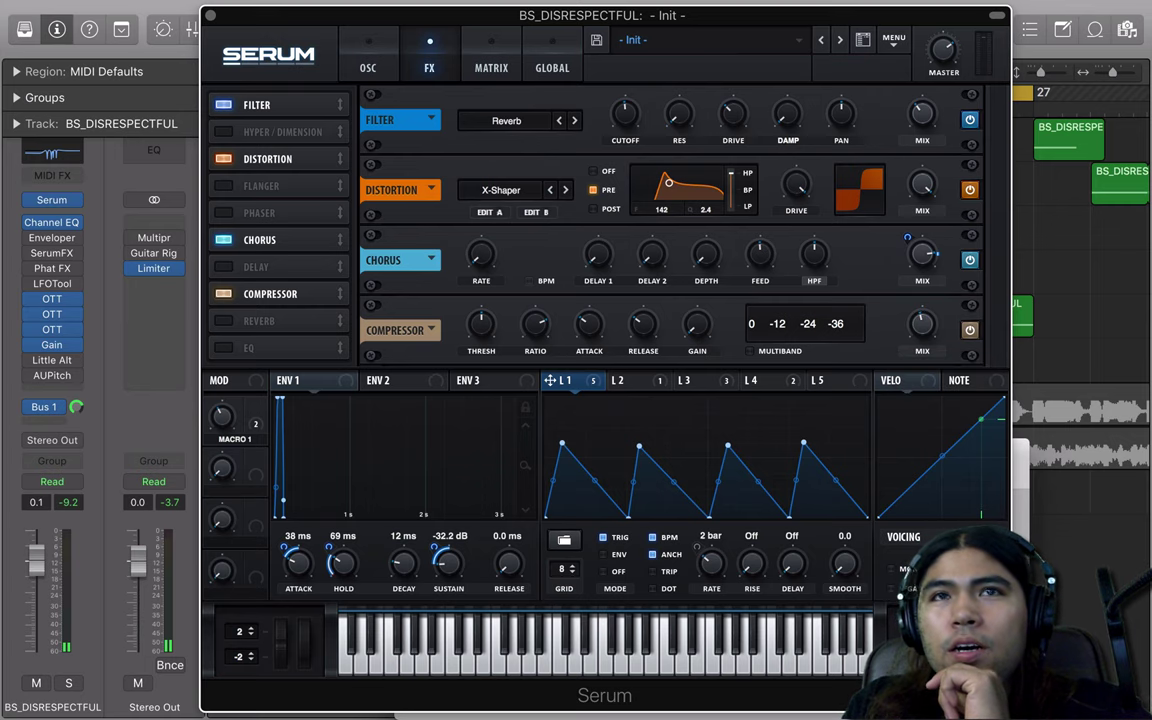
click(922, 327)
click(750, 351)
drag(922, 326, 921, 323)
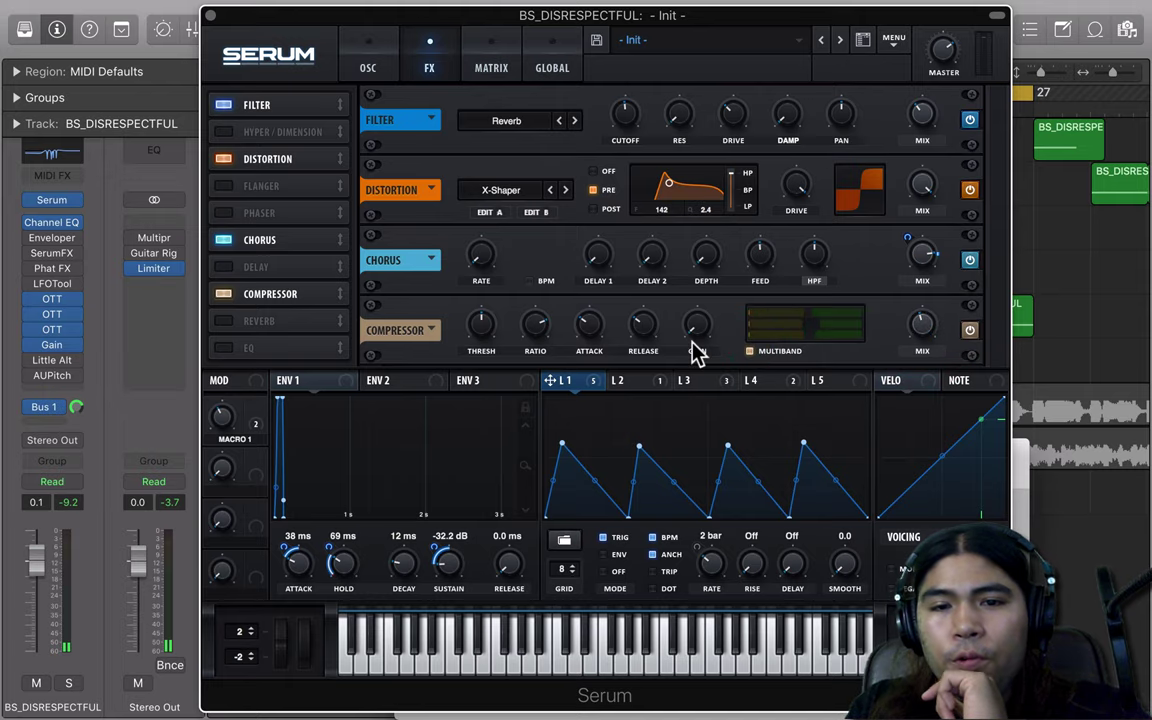
Step: Raise the compressor's gain, release and attack, and set its ratio to 1:1
drag(697, 333, 689, 244)
click(648, 322)
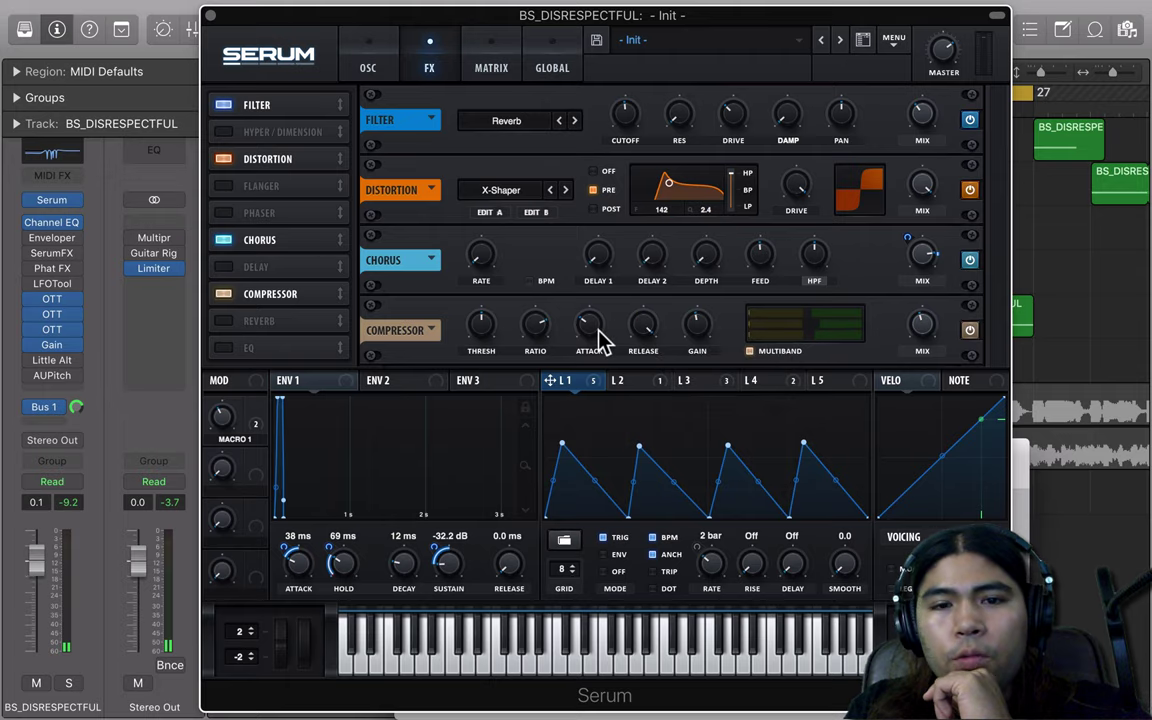
drag(597, 330, 603, 295)
click(522, 334)
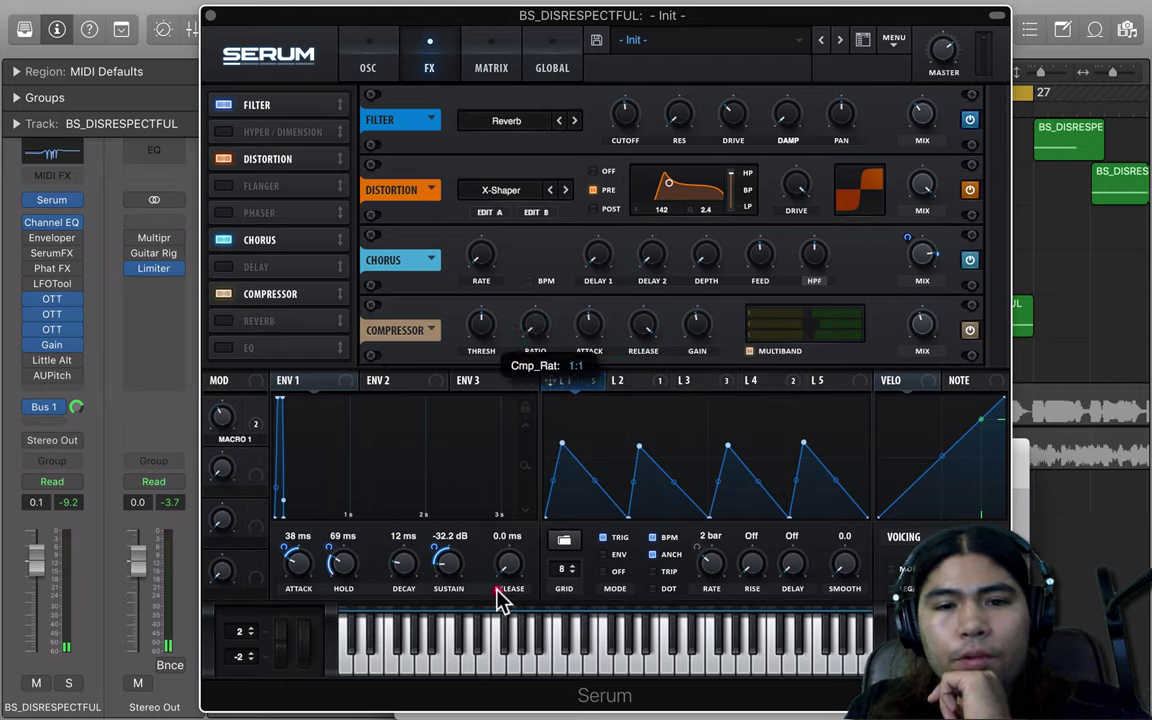
Step: Set the compressor threshold to about -12 dB and assign LFO 1 to it with an adjusted depth
click(481, 330)
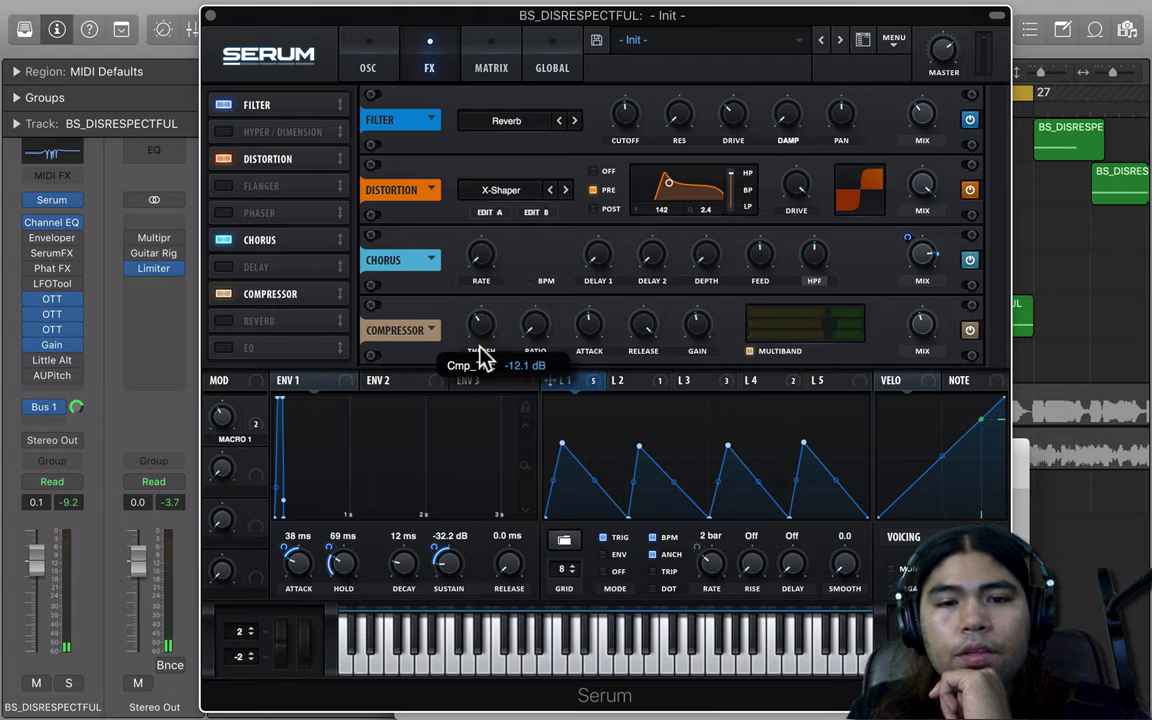
drag(480, 351, 480, 348)
drag(562, 380, 445, 388)
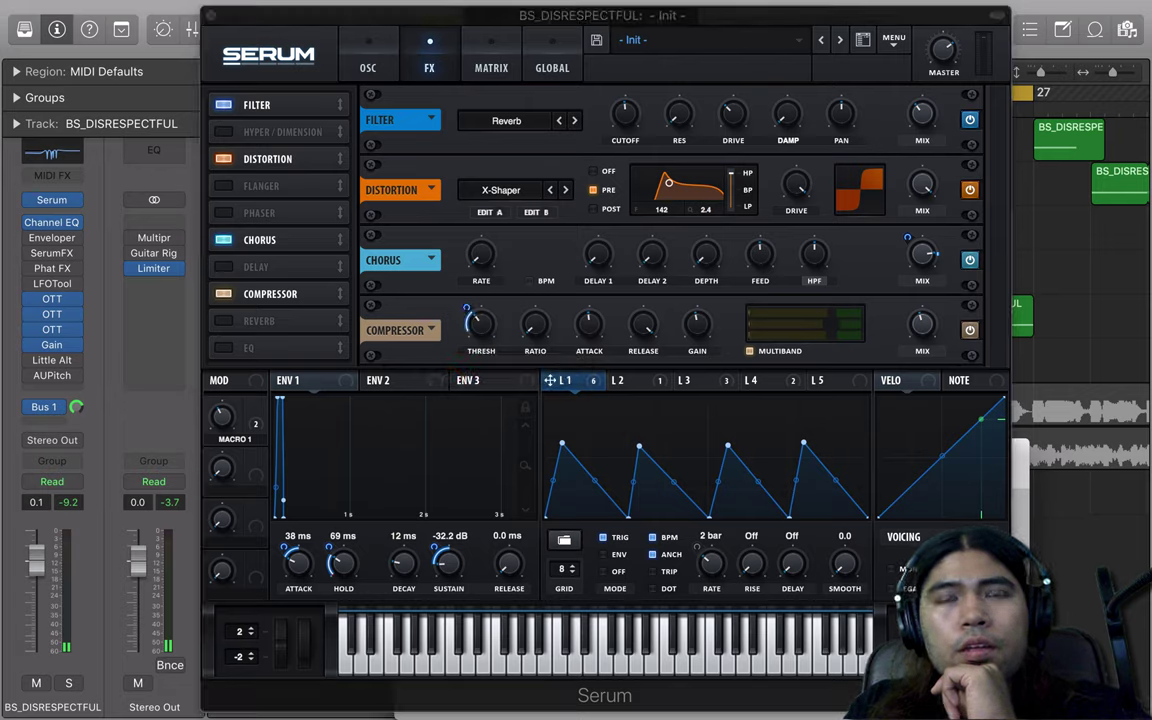
drag(465, 314, 463, 309)
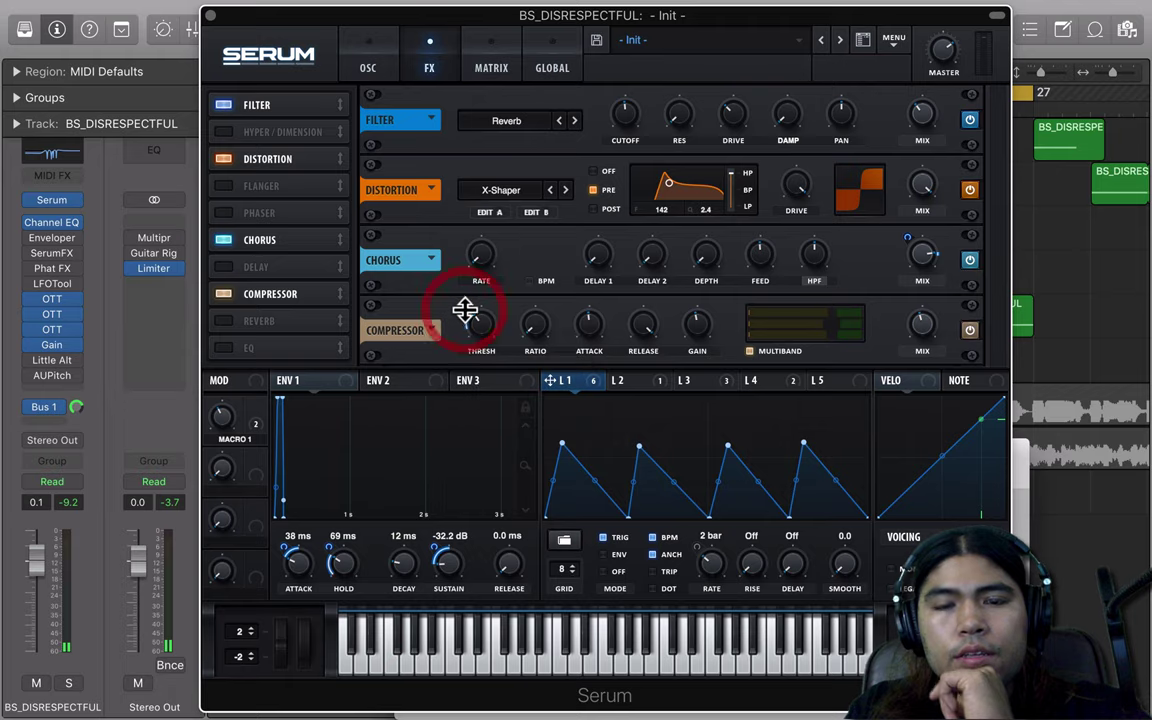
Step: Enable the EQ effect, switch its low band to a high-pass shape, and assign LFO 1 to the low band's frequency
click(262, 348)
click(482, 328)
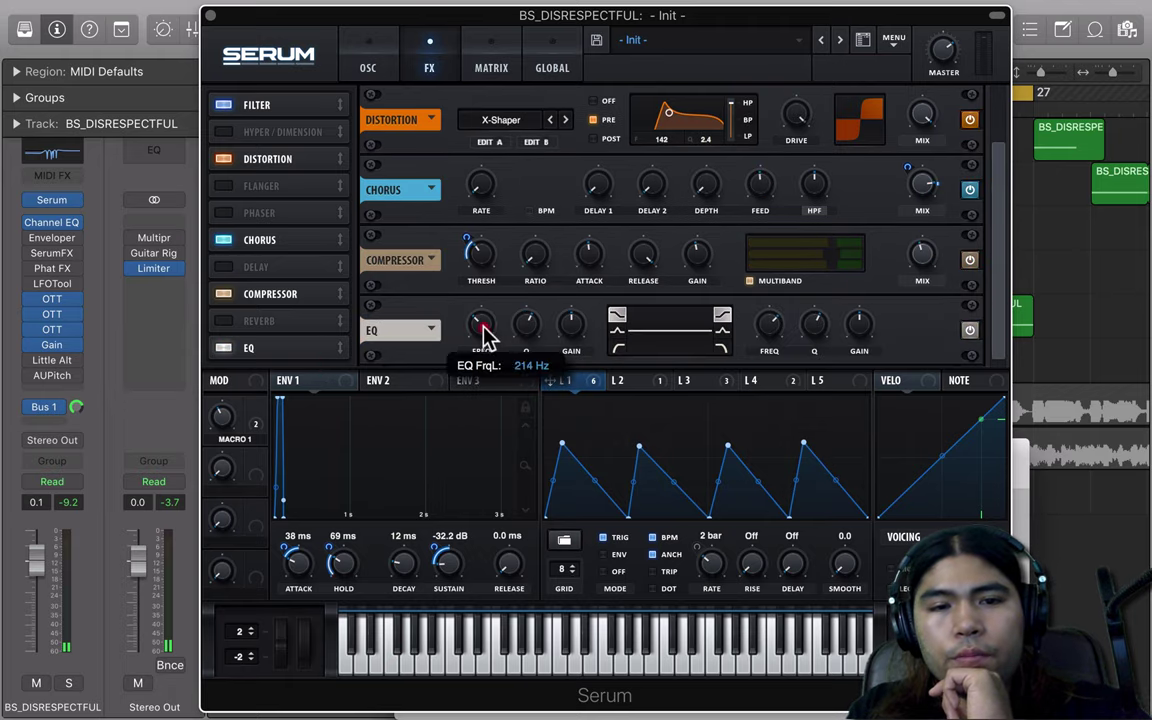
click(617, 347)
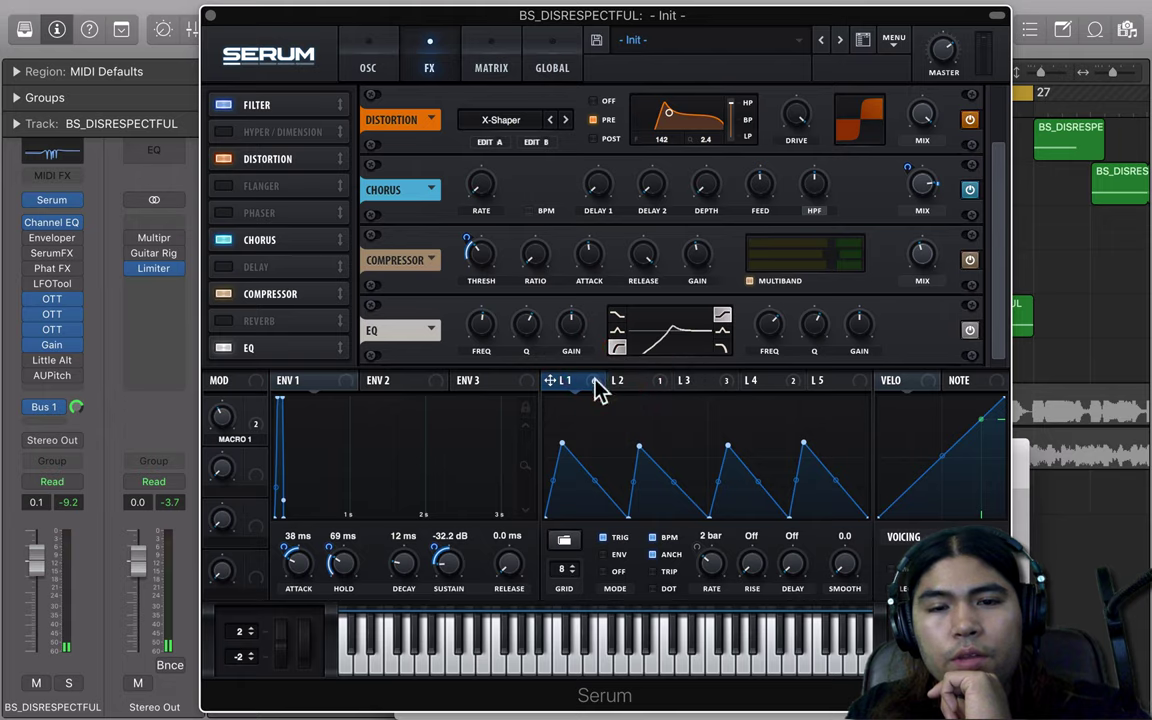
drag(550, 380, 466, 300)
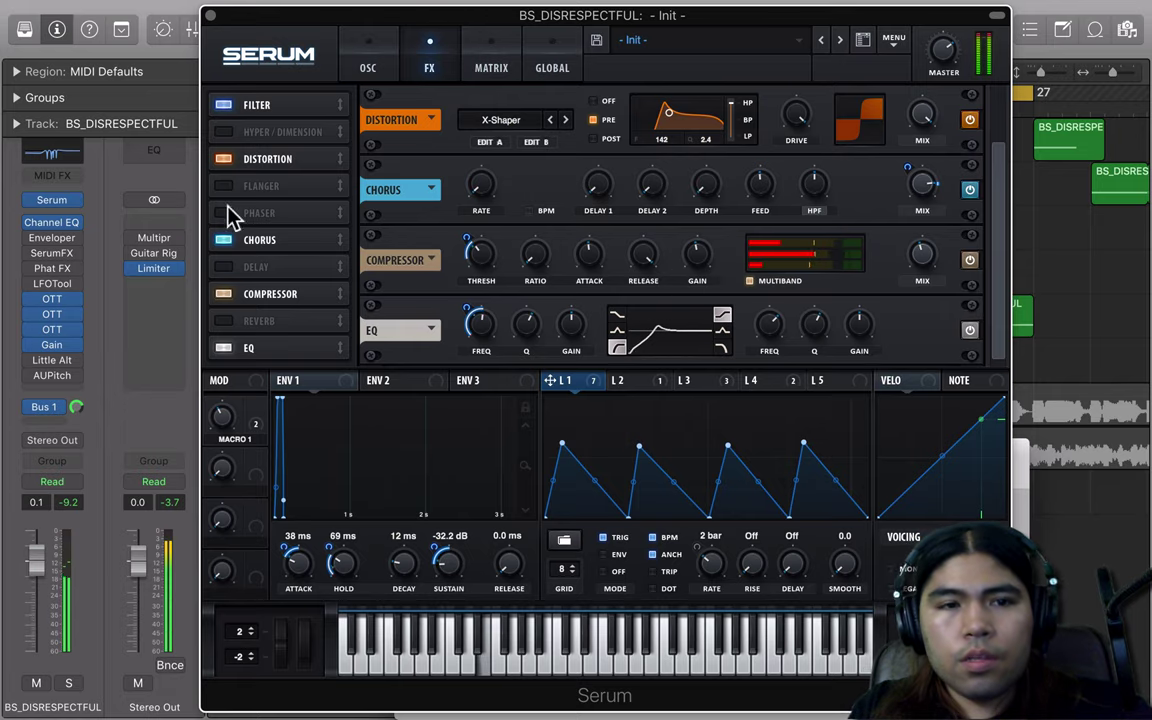
Step: Switch on the Enveloper insert on the channel strip, then review its settings and those of the first OTT
click(391, 71)
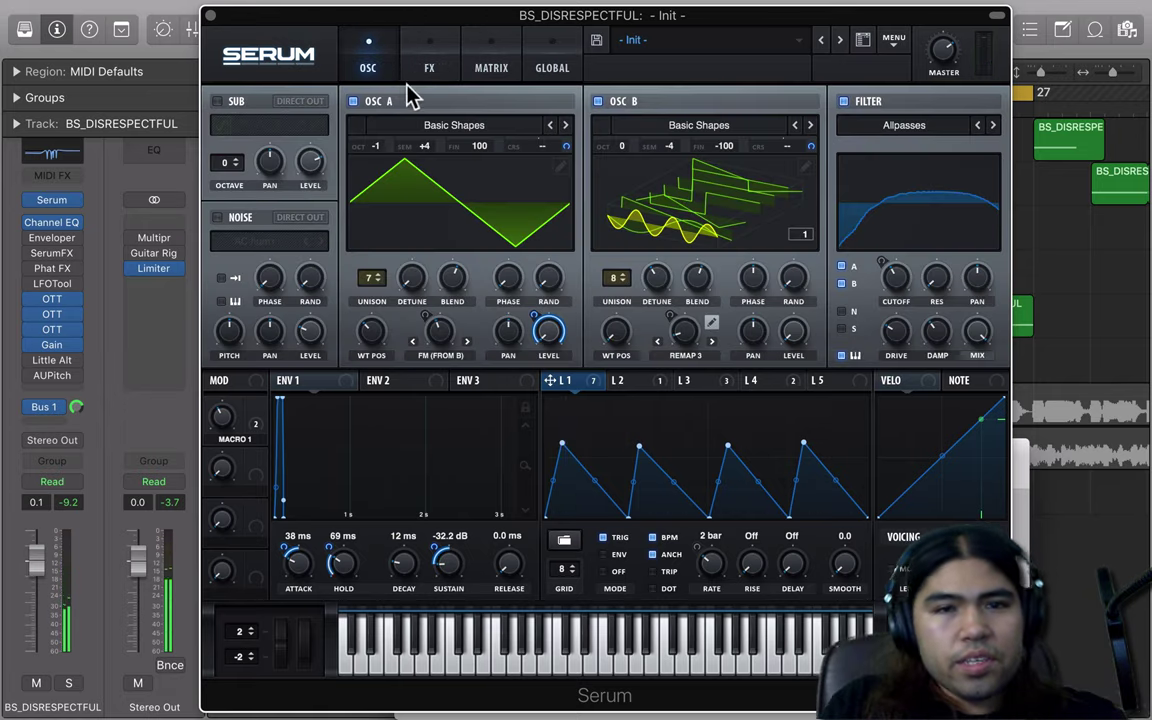
drag(650, 20, 720, 26)
mouse_move(31, 250)
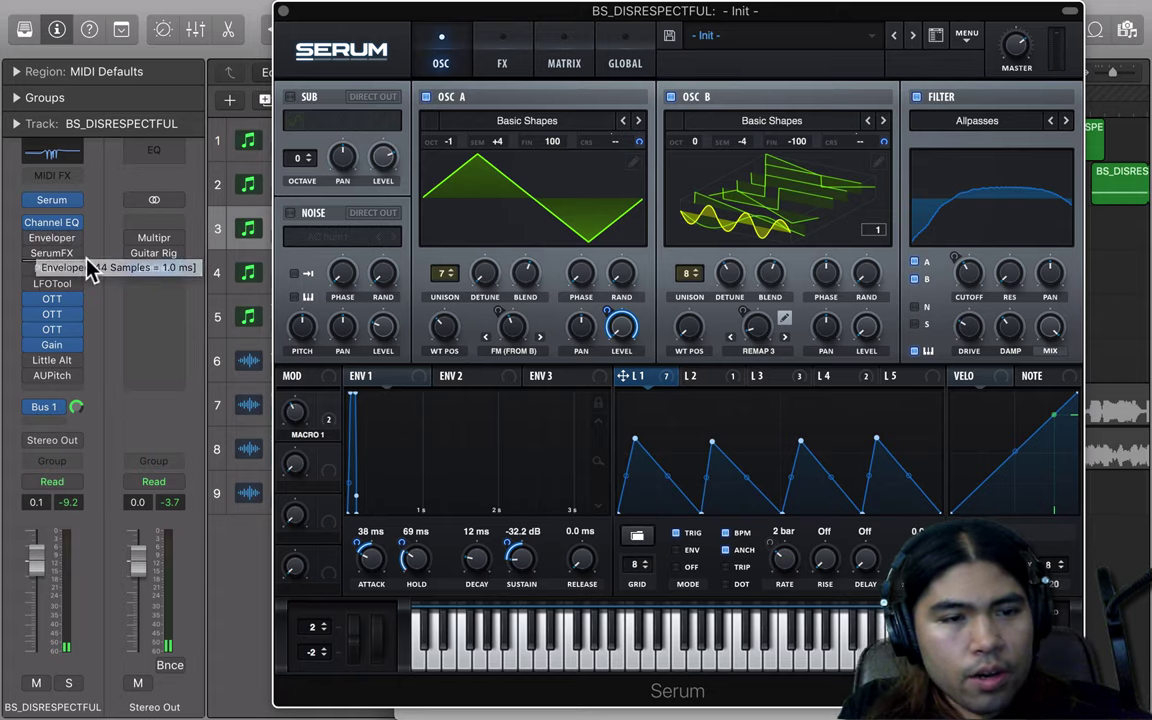
click(40, 240)
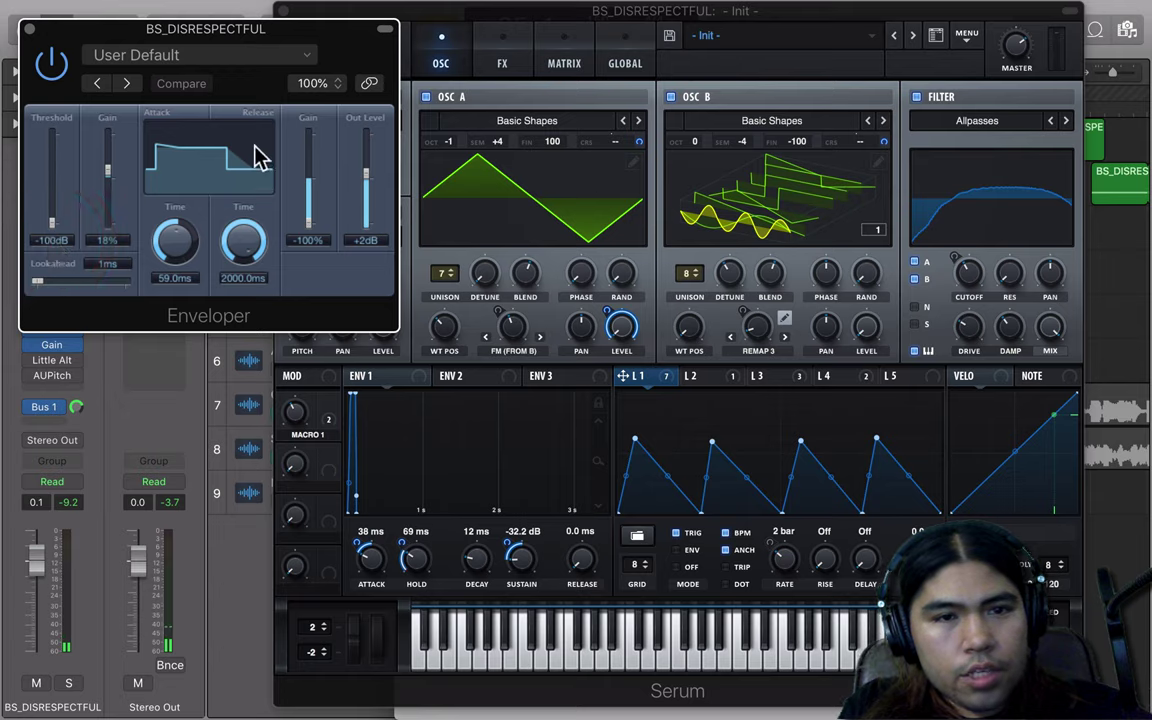
click(30, 30)
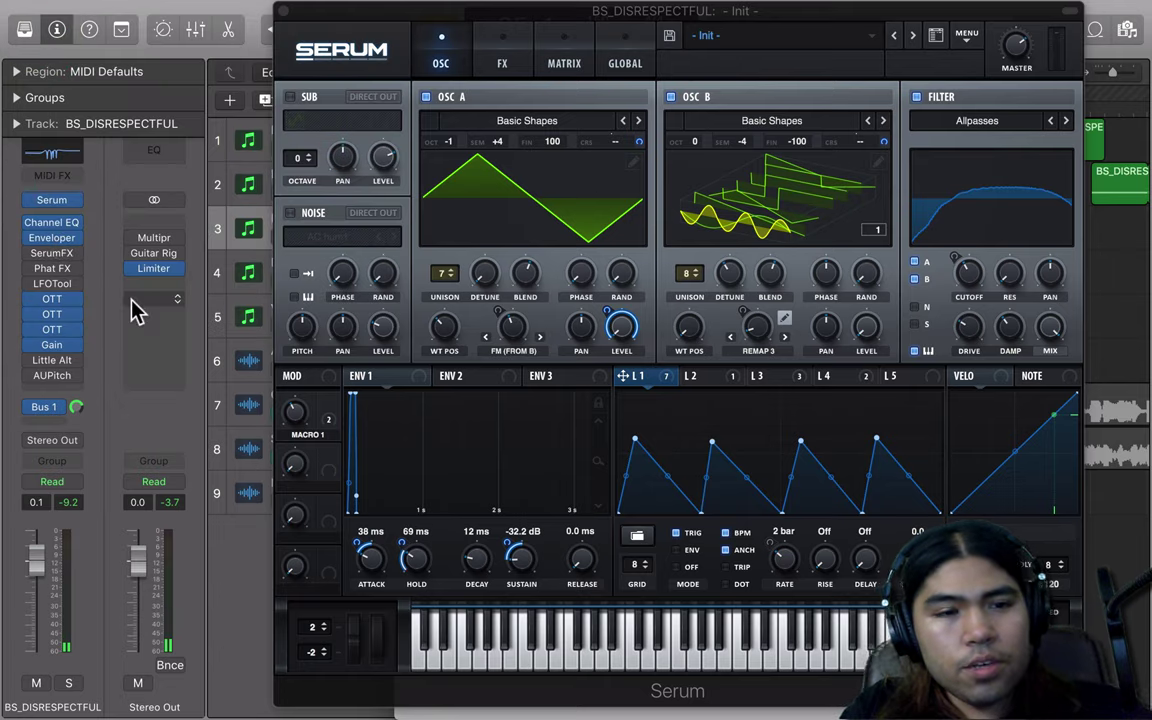
click(52, 298)
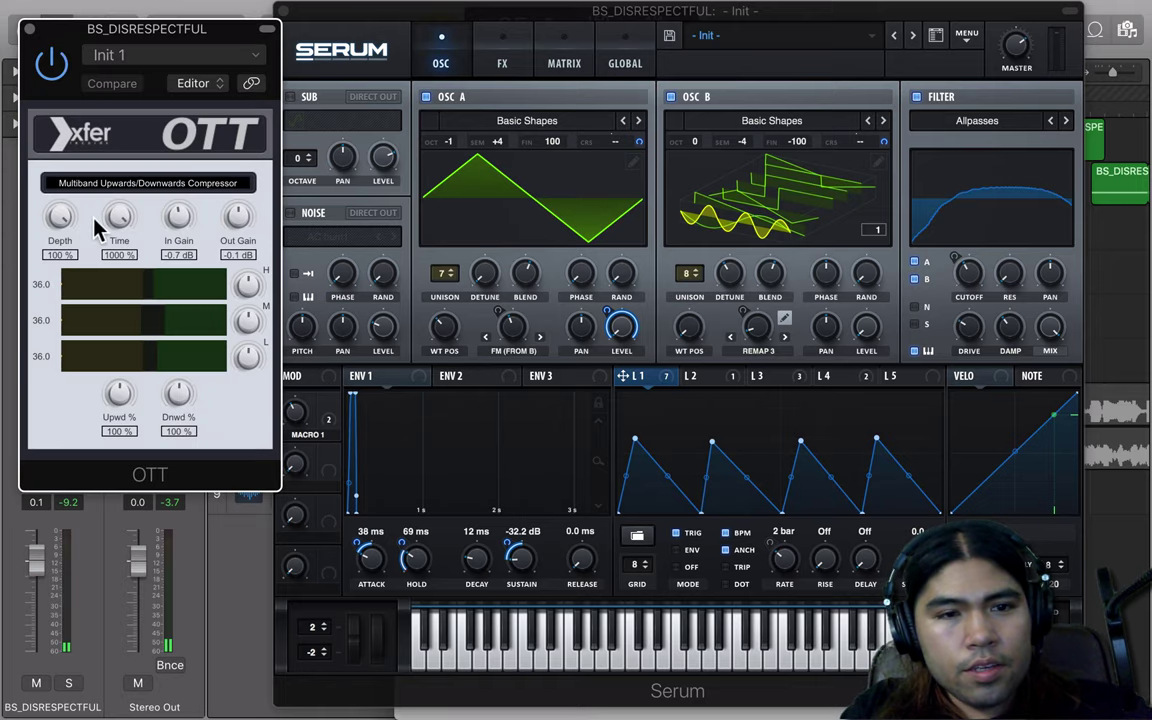
click(30, 29)
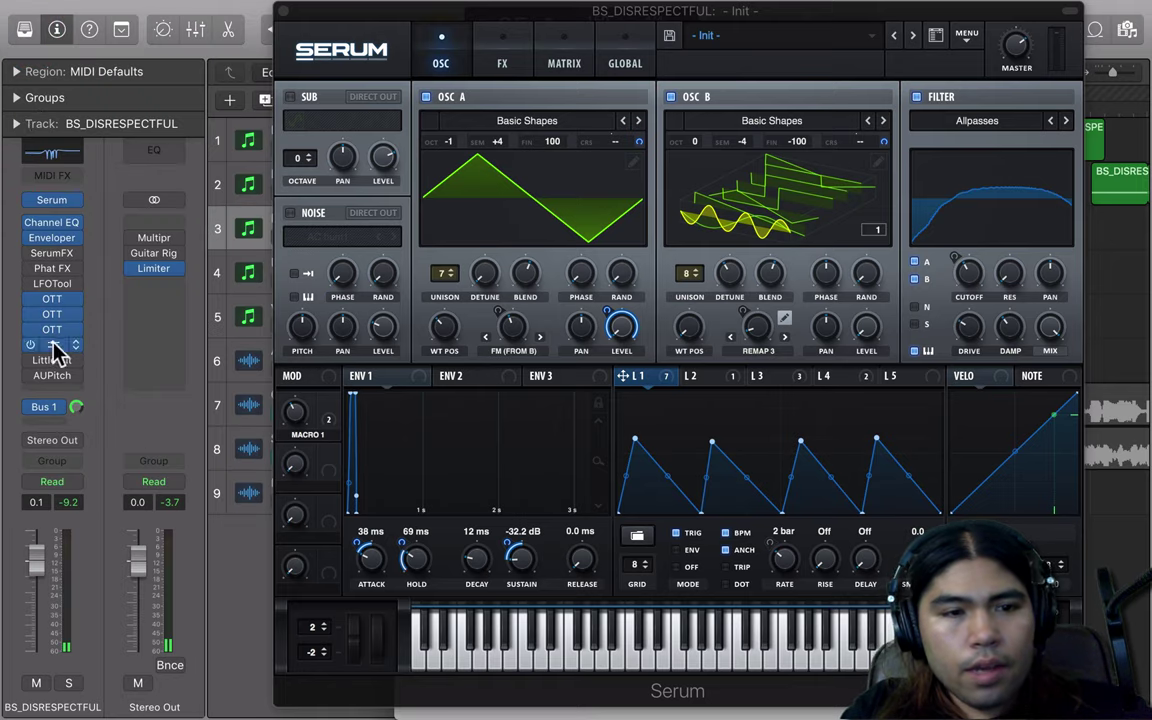
Step: Uncover the arrangement, mute track 2, and place the playhead at bar 25 beat 2
drag(475, 38, 489, 442)
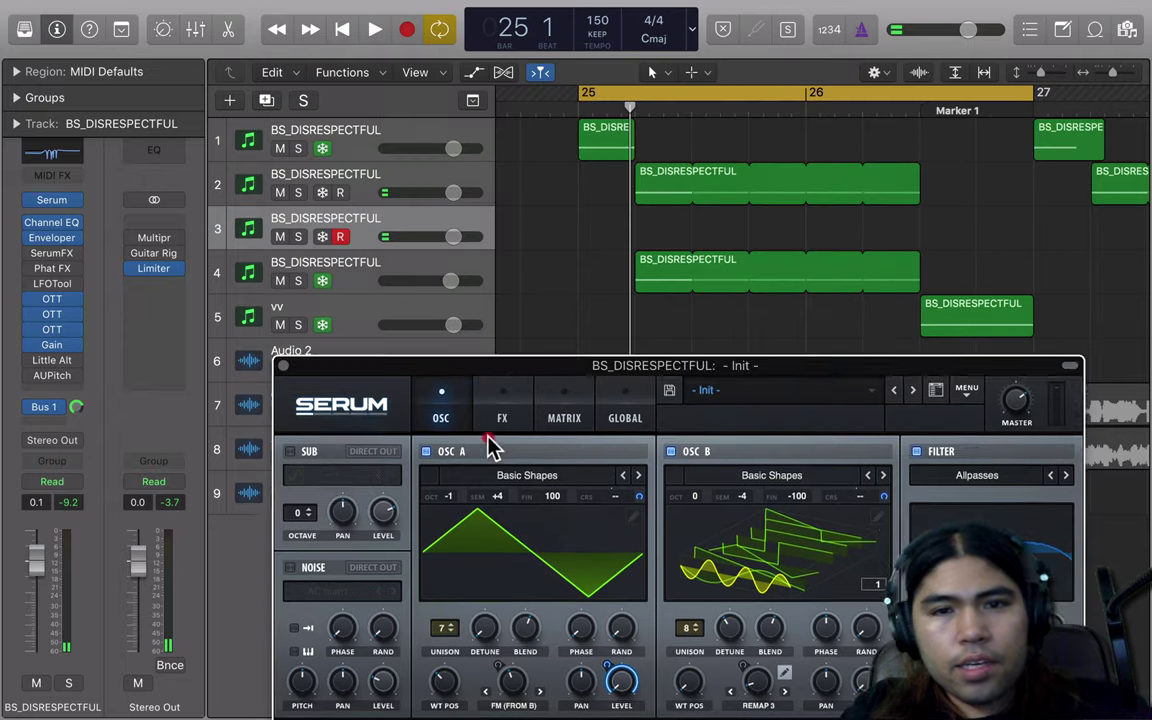
click(280, 192)
click(706, 211)
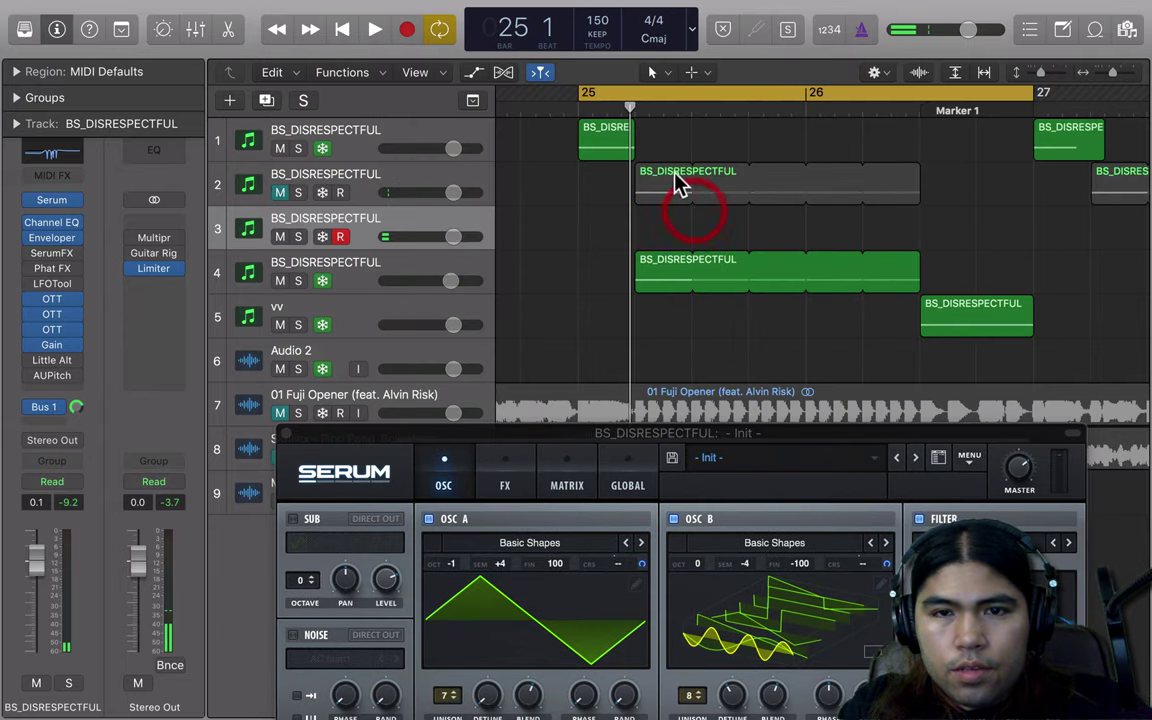
click(632, 104)
click(608, 250)
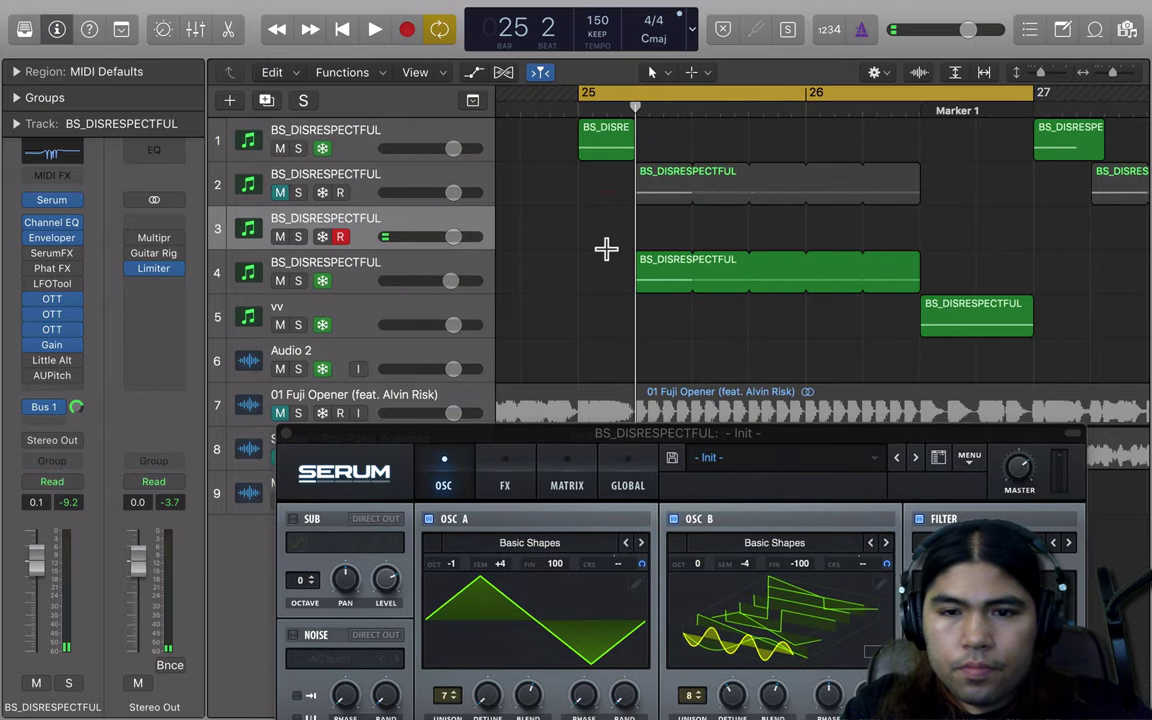
Step: Record a sustained D note on track 3 with Musical Typing, from bar 25 beat 2 until just before bar 26 beat 3
key(super+k)
key(s)
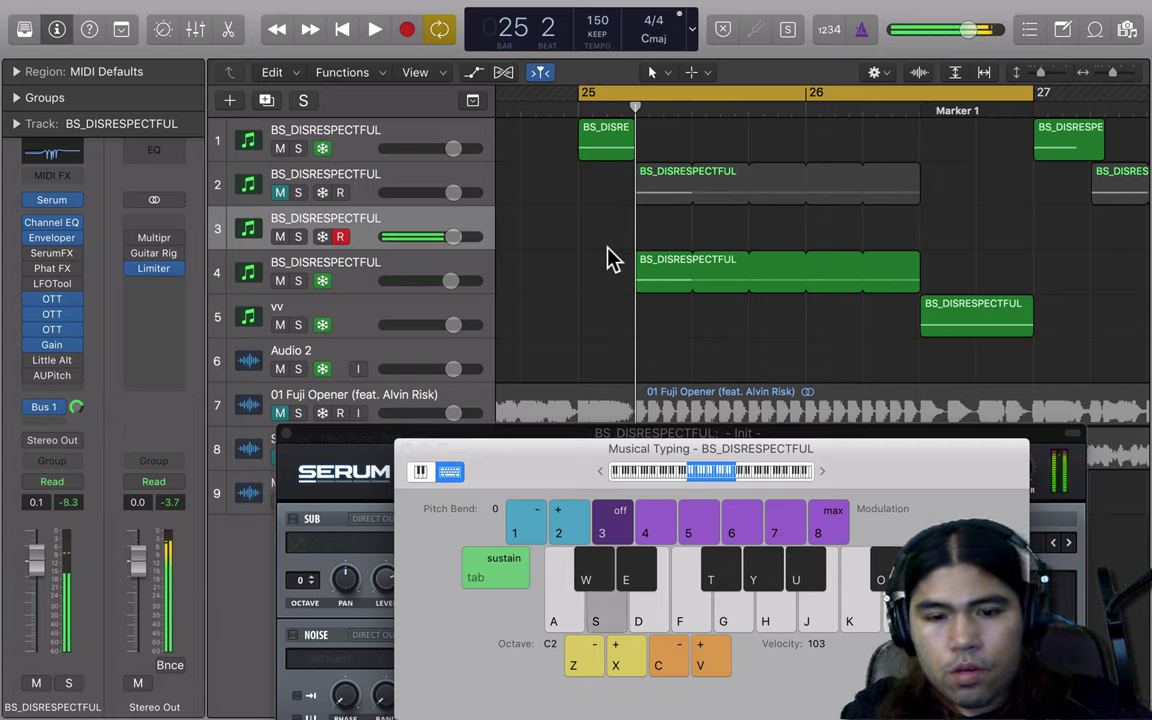
key(r)
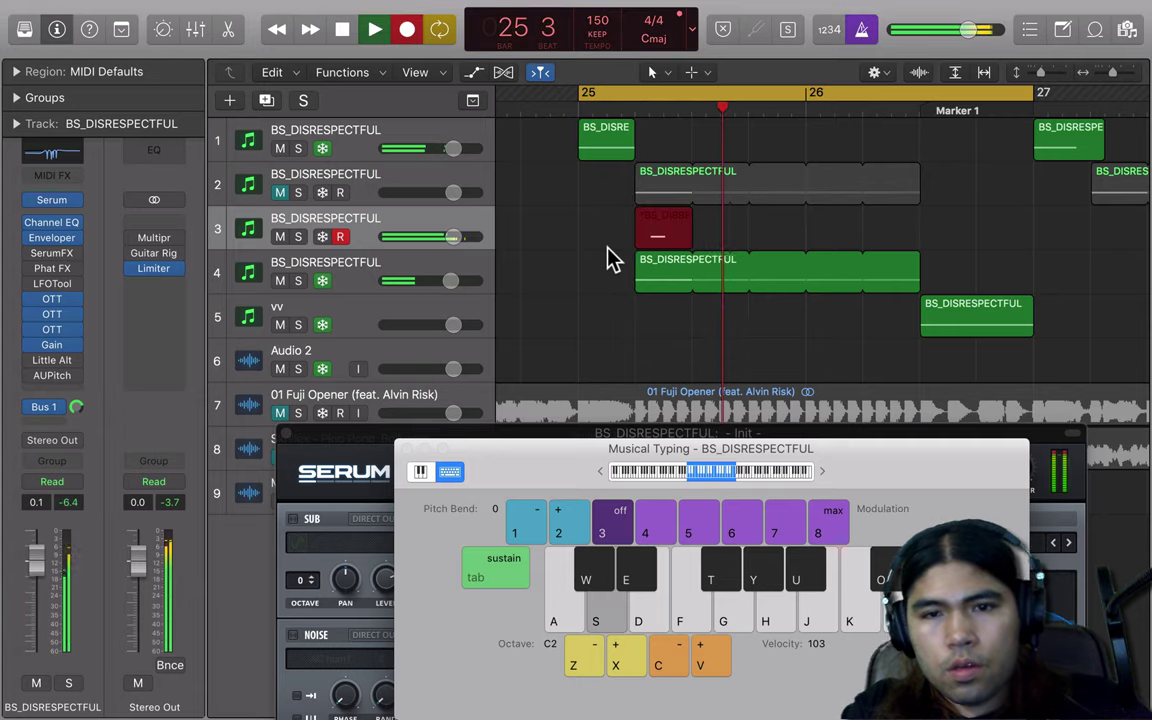
key(space)
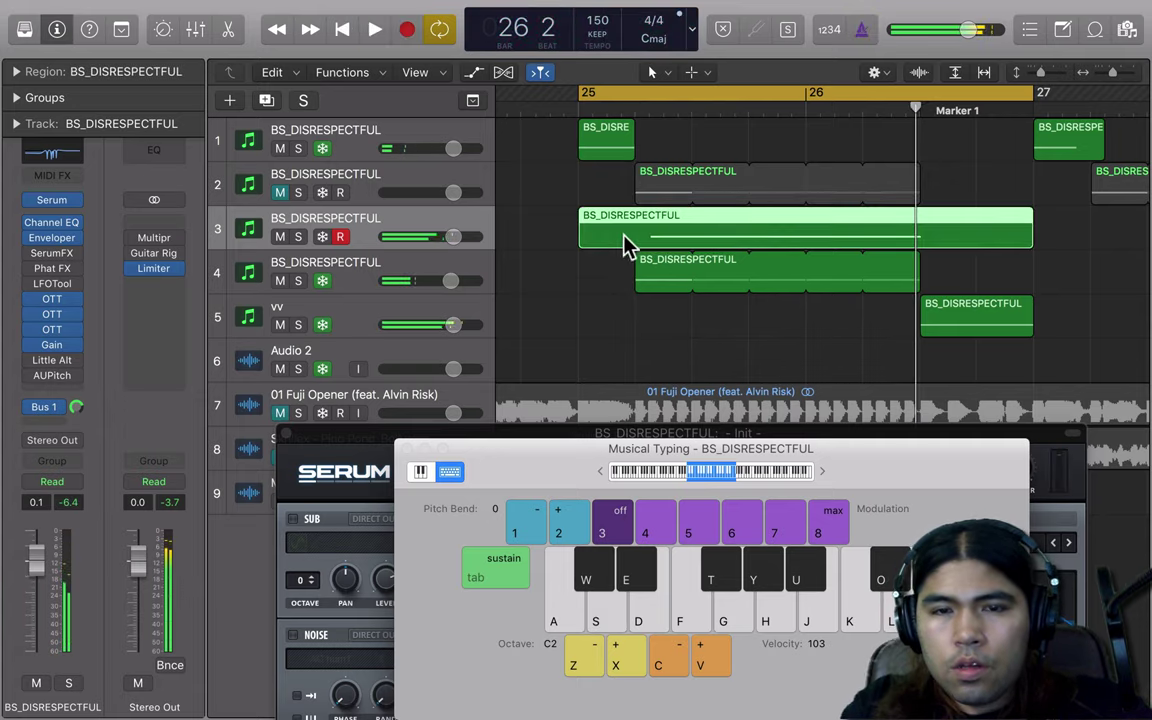
Step: Trim the recorded region on track 3 to run from bar 25 beat 2 to bar 26 beat 3, and return the playhead to its start
drag(580, 243, 637, 244)
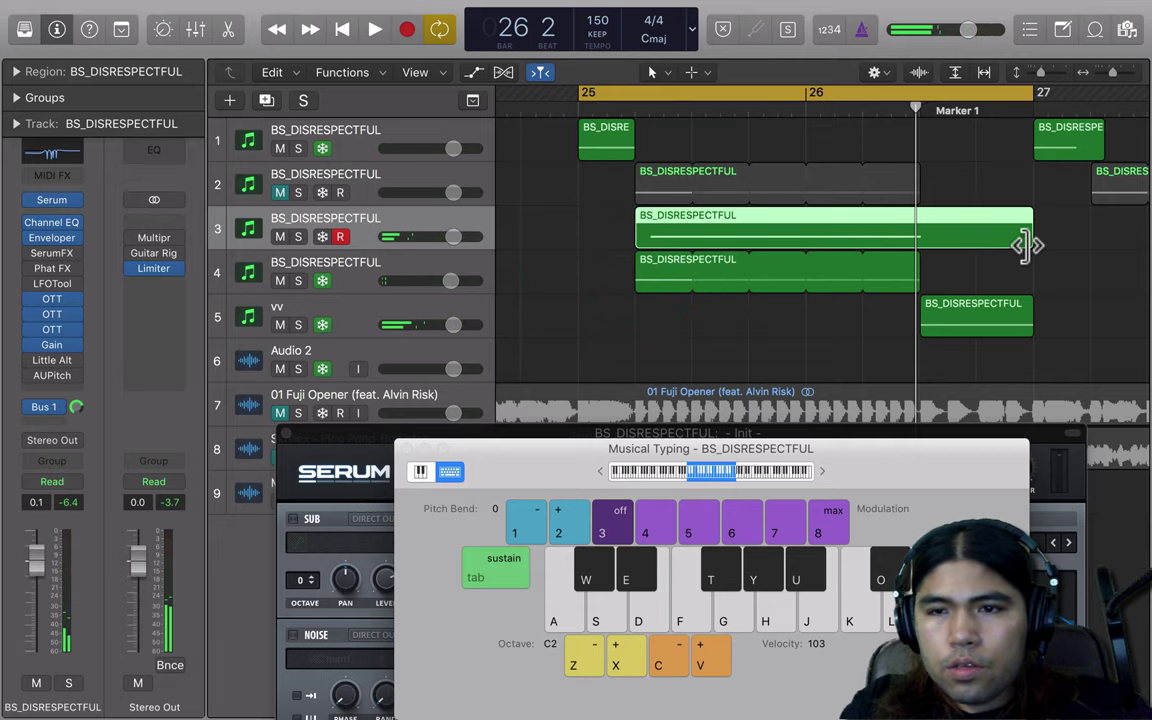
drag(1030, 244, 918, 244)
click(948, 227)
click(641, 108)
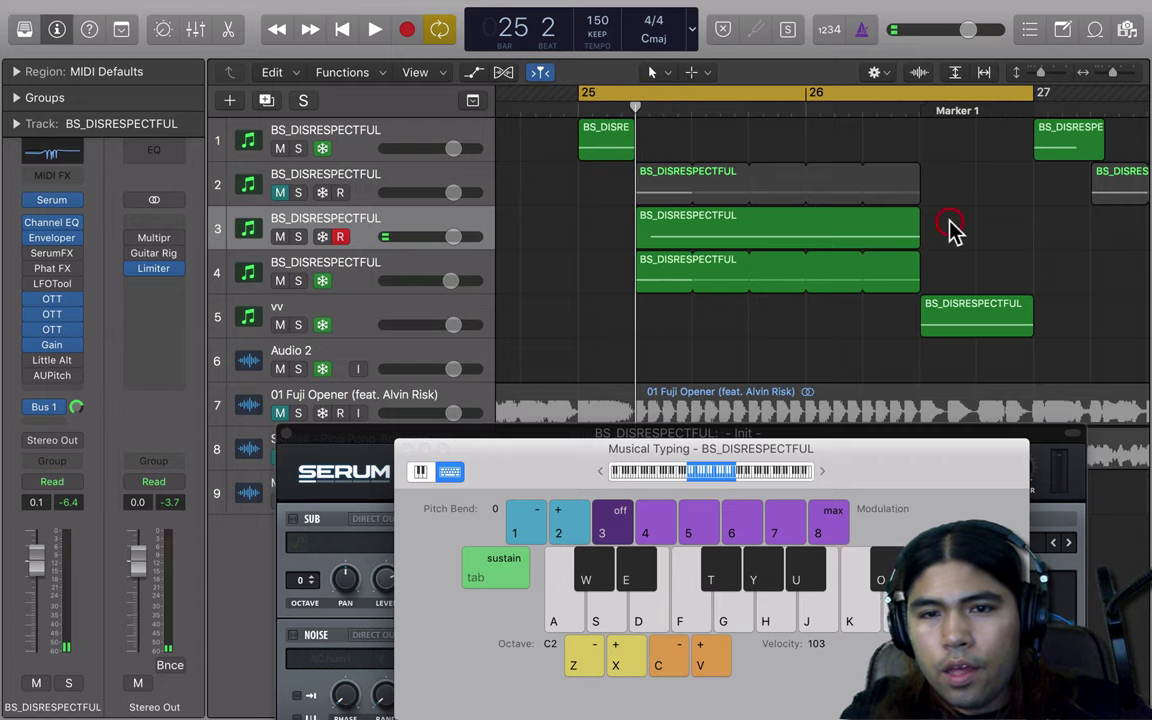
Step: In the Piano Roll, align the recorded note's start with the region start and shorten the note to one beat
double_click(812, 245)
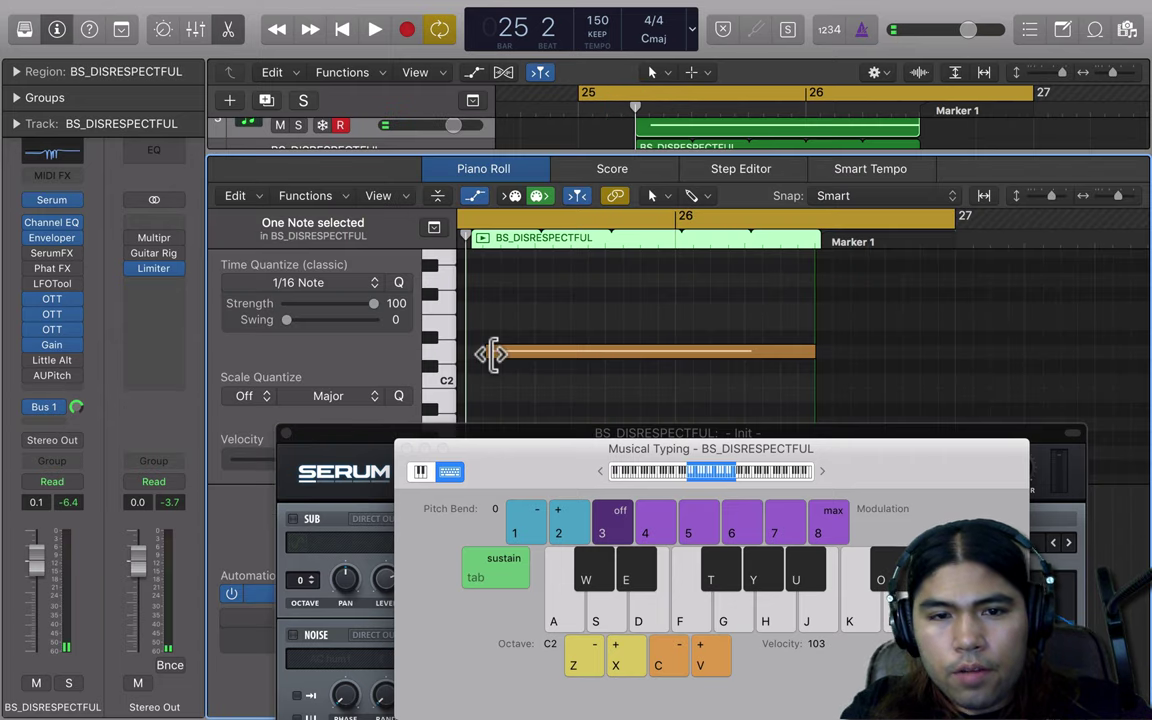
click(492, 354)
scroll(560, 368, left, 3)
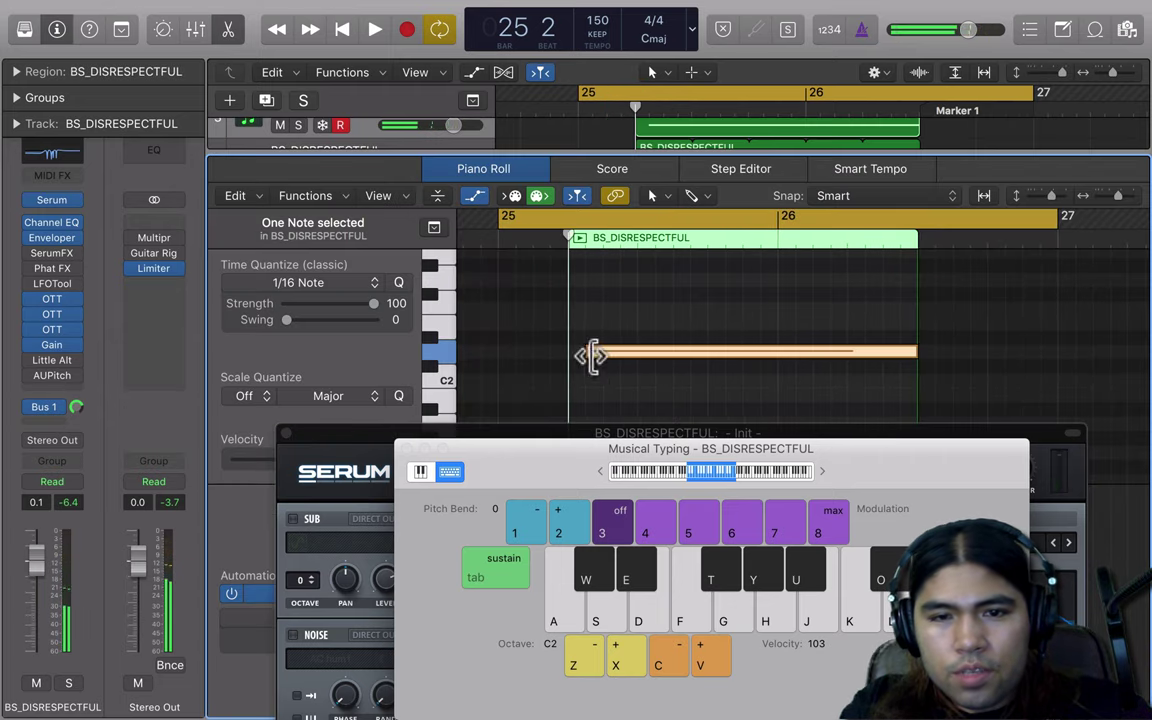
drag(591, 355, 571, 355)
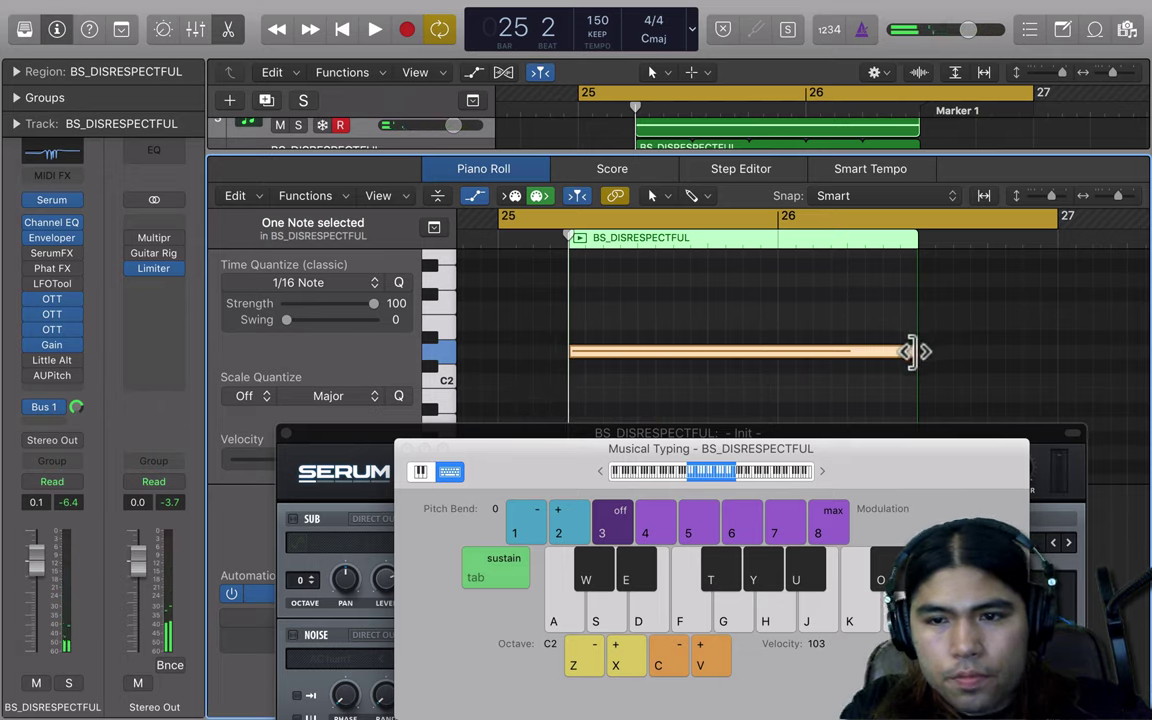
drag(913, 351, 635, 386)
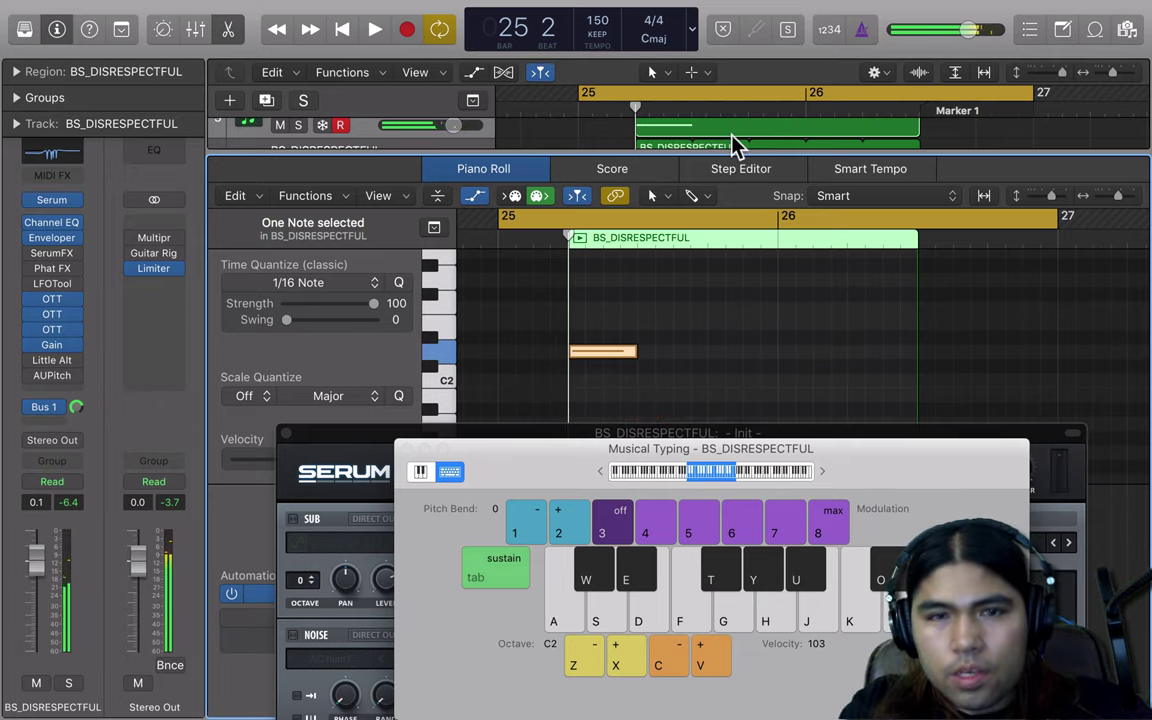
click(228, 29)
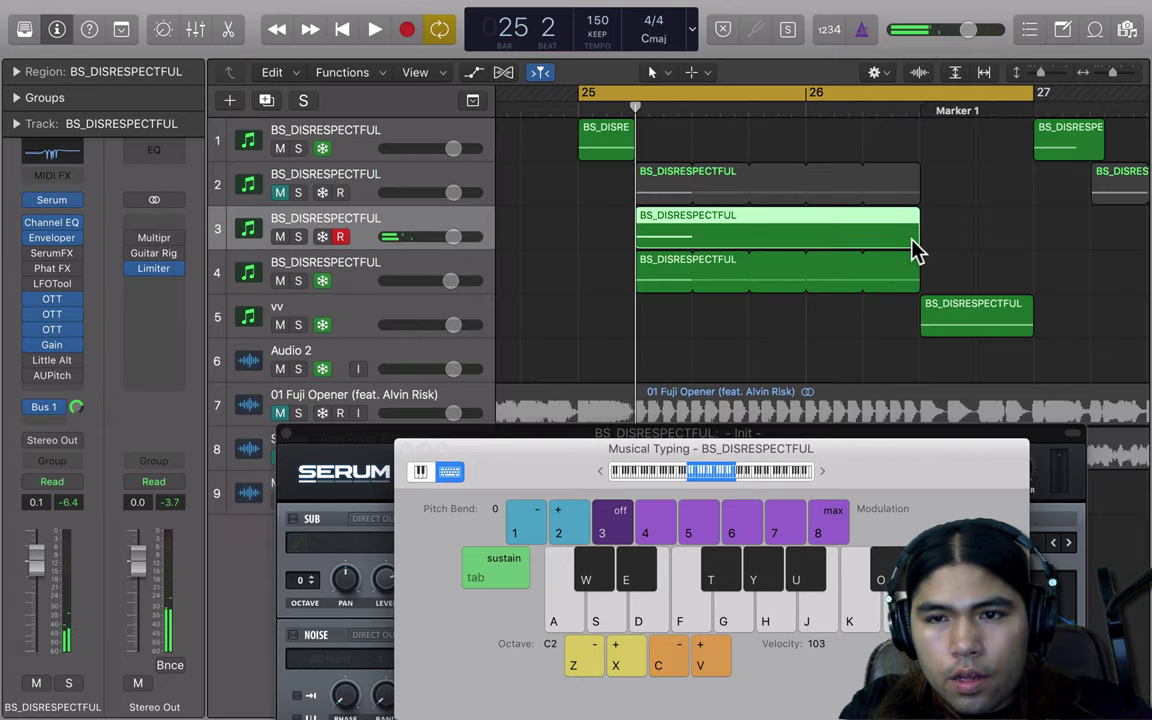
Step: Shorten the track 3 region to one beat, loop it to bar 26 beat 3, and play the arrangement
drag(913, 248, 690, 236)
click(691, 108)
click(690, 205)
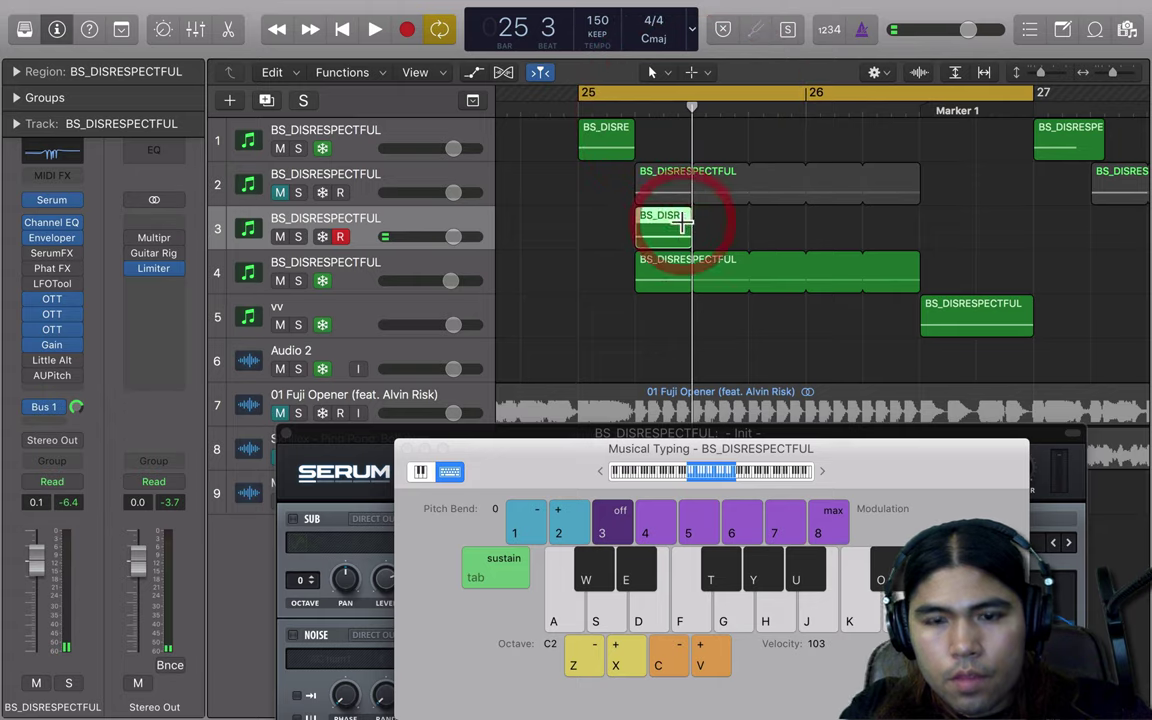
drag(686, 236, 905, 239)
key(space)
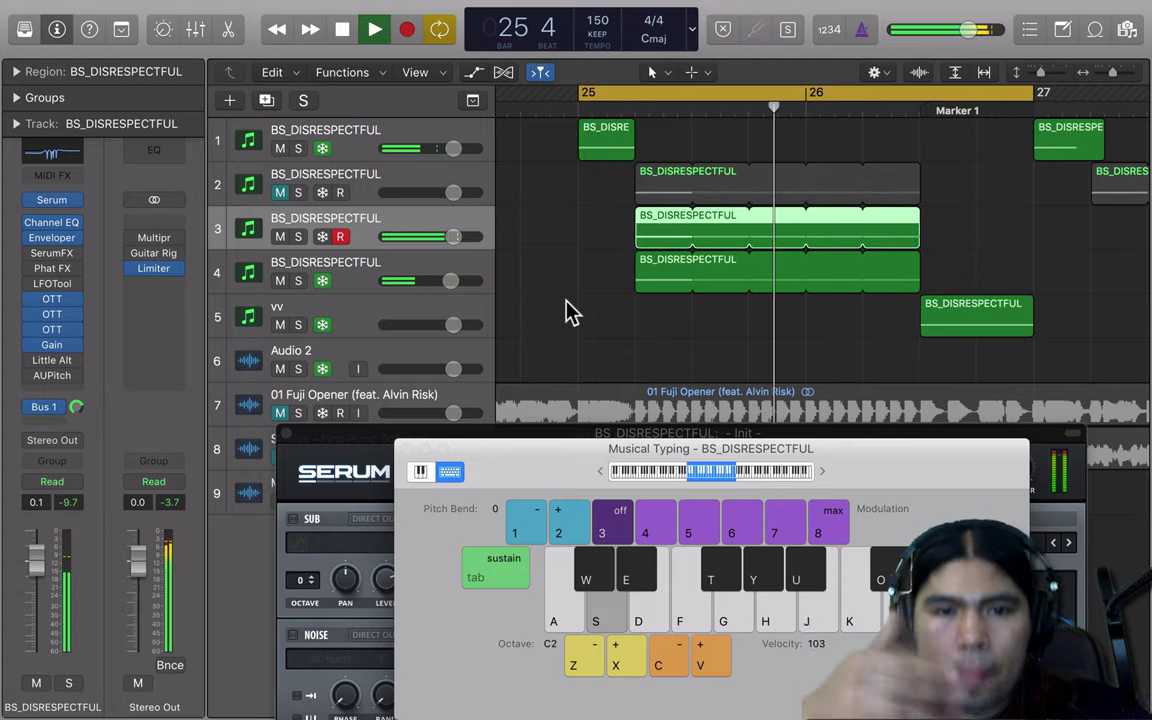